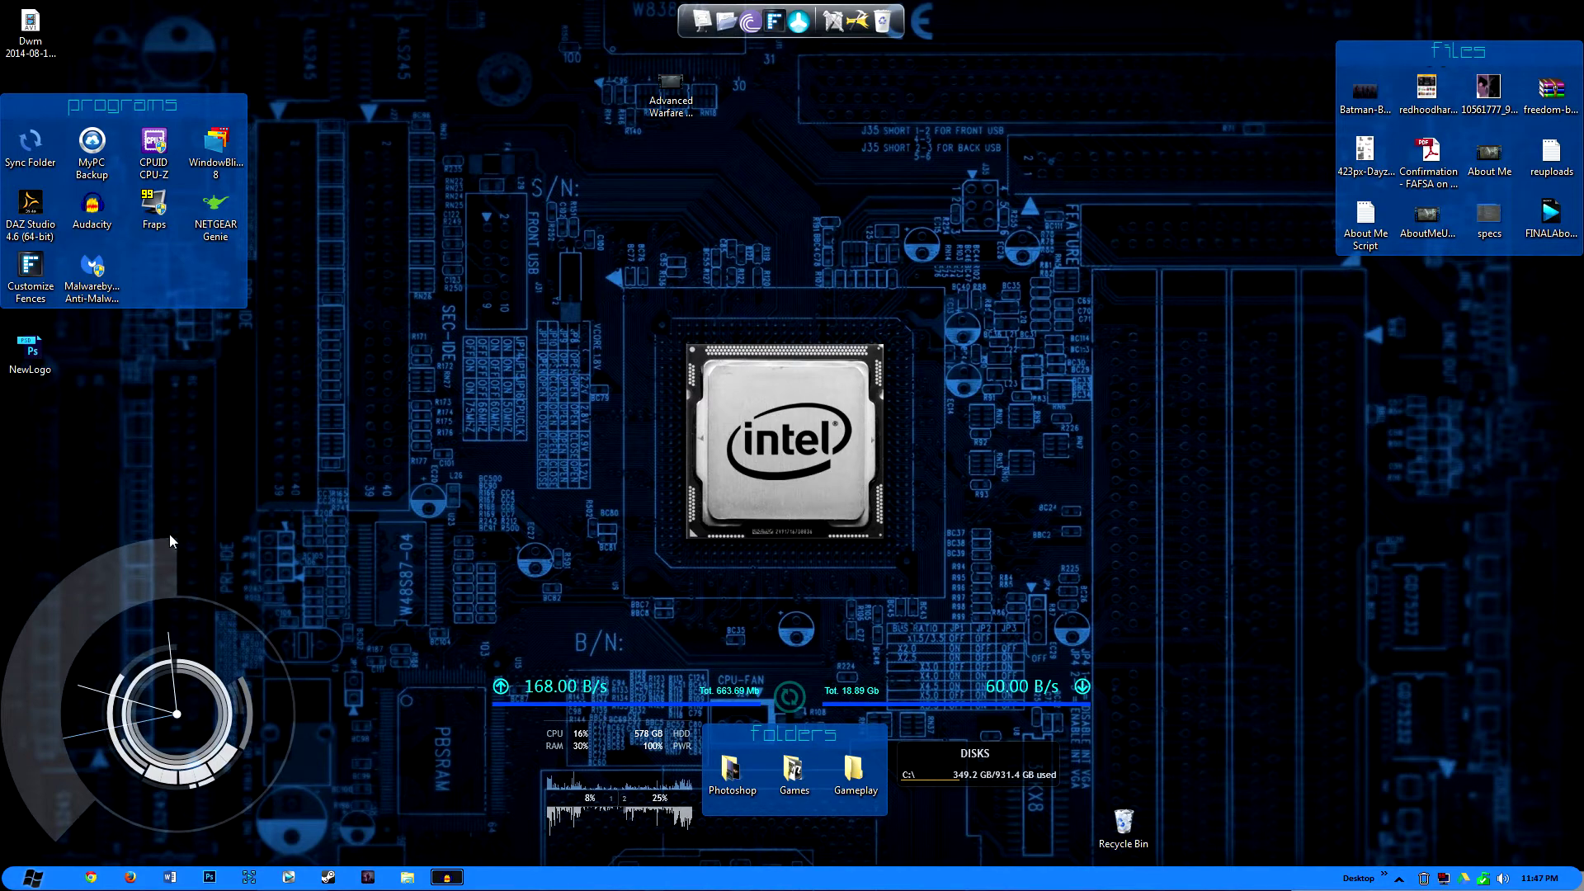
Open and dismiss the Start menu, then quick-hide and restore all desktop icons and fences
{"action": "left_click", "coordinate": [30, 879]}
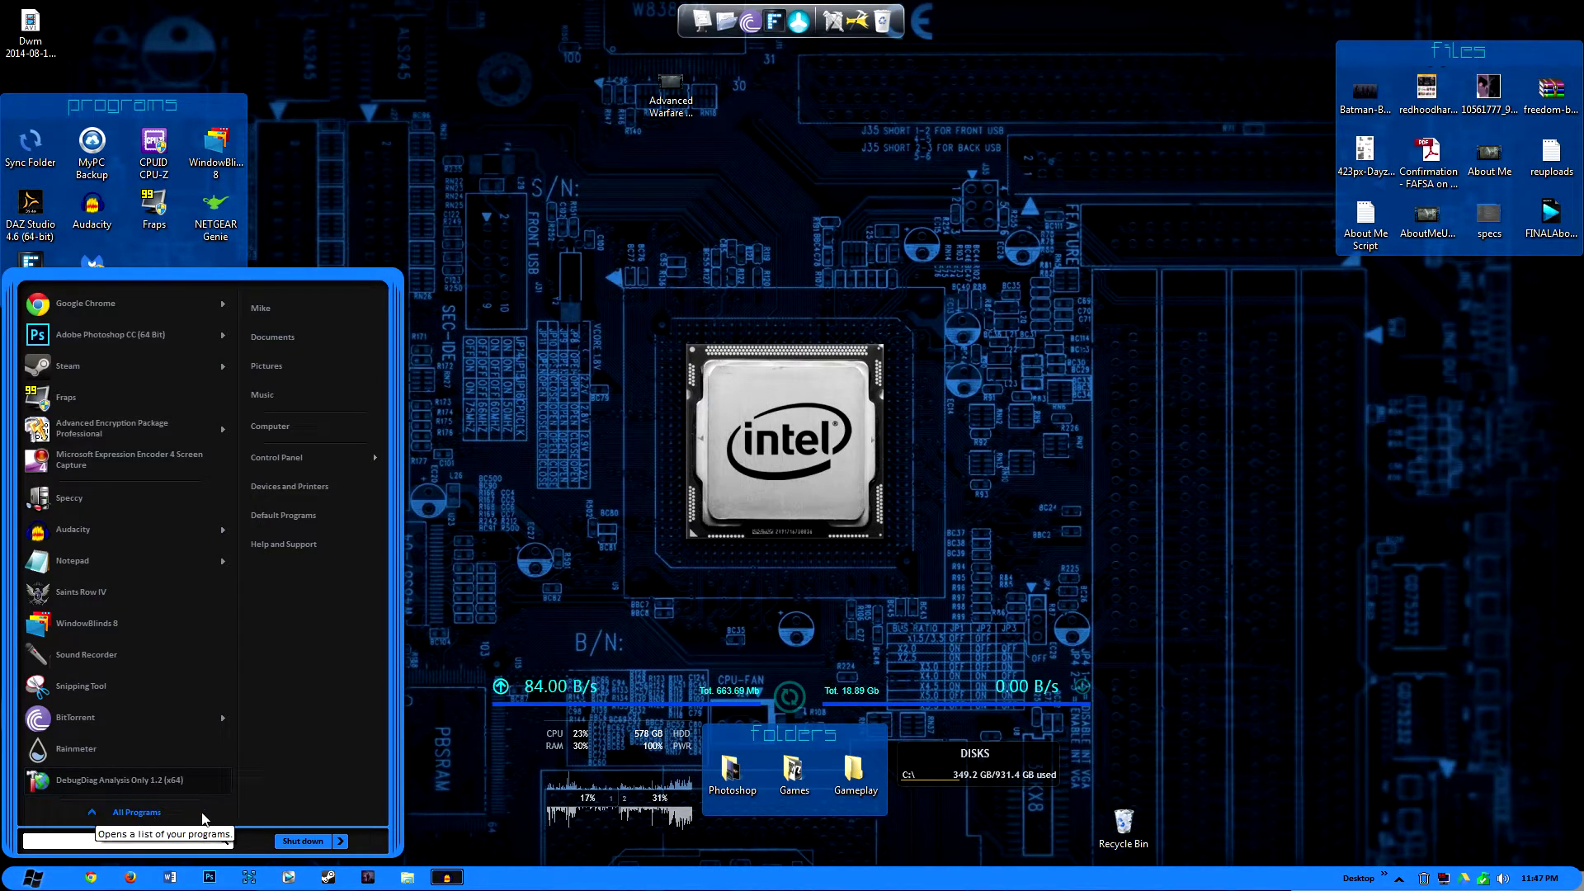
{"action": "left_click", "coordinate": [459, 646]}
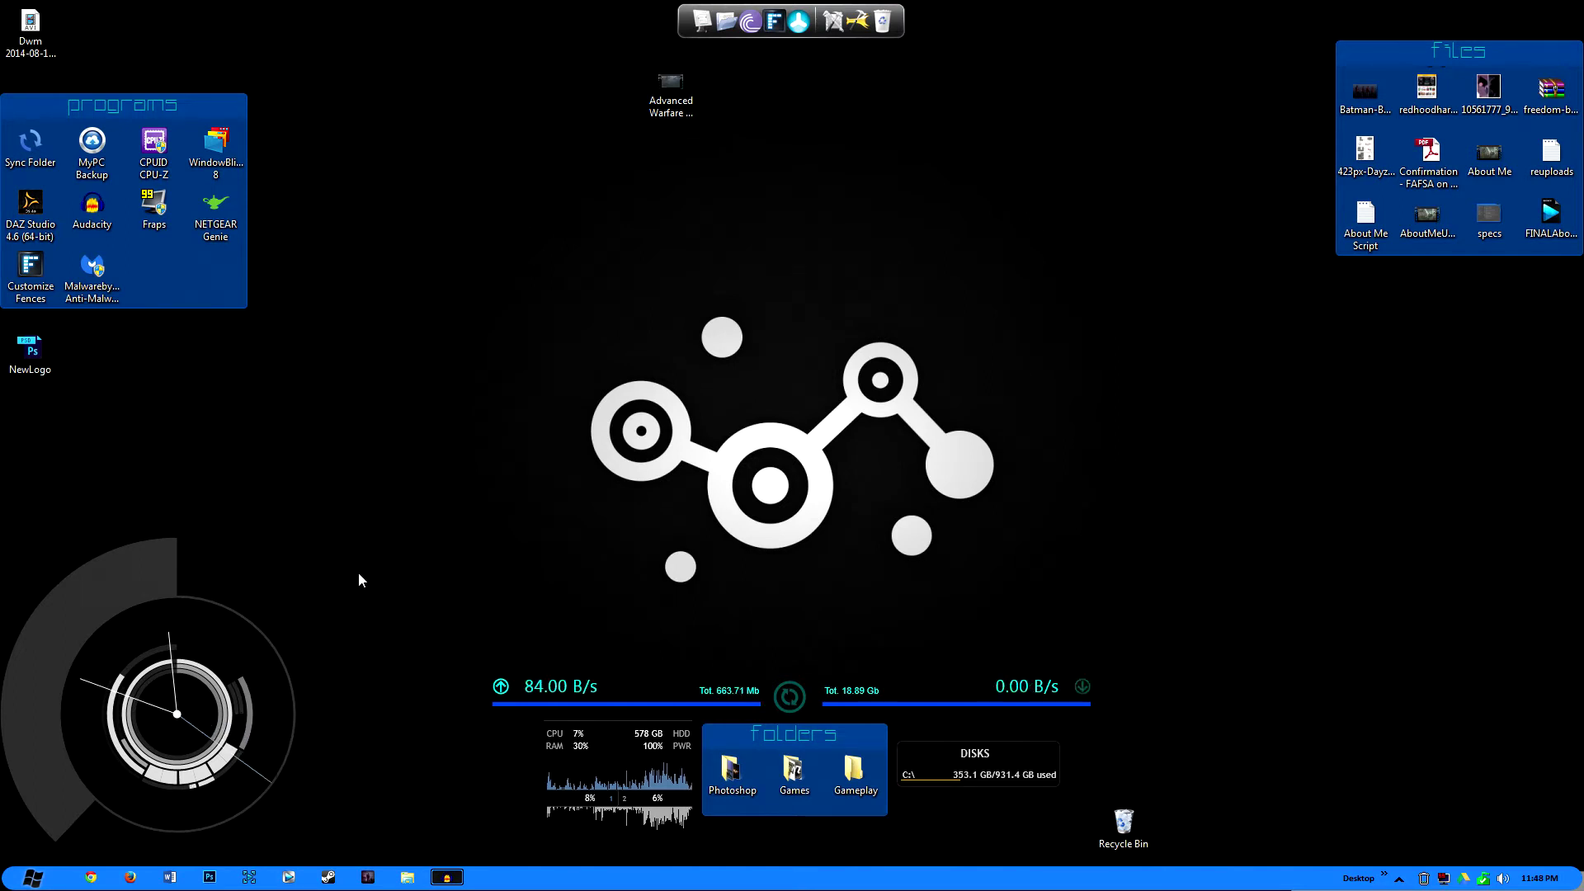
{"action": "double_click", "coordinate": [362, 600]}
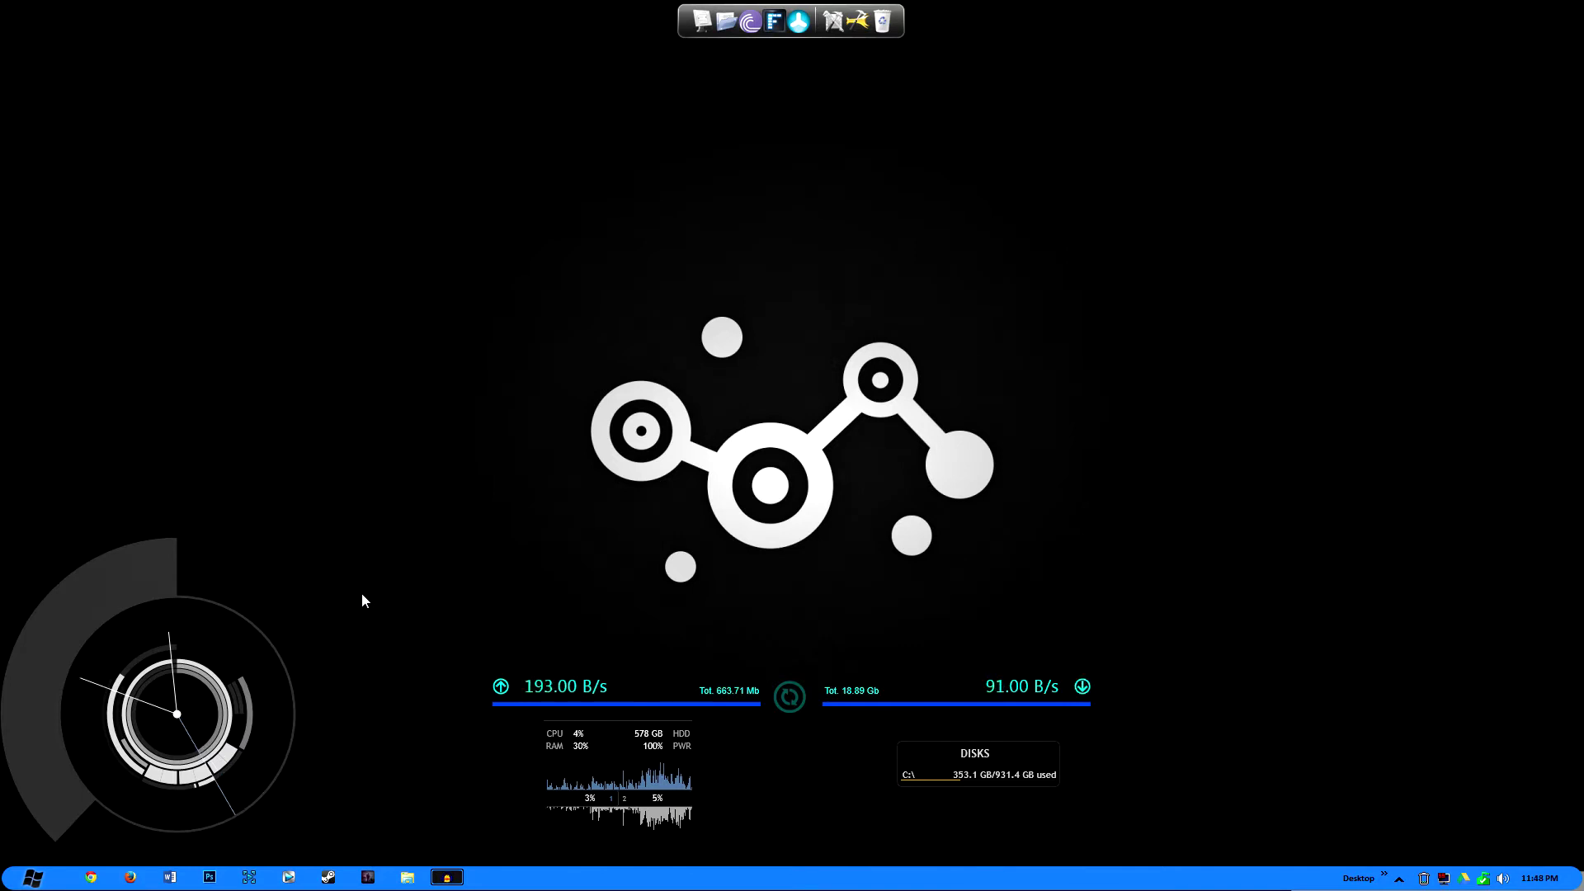
{"action": "double_click", "coordinate": [362, 594]}
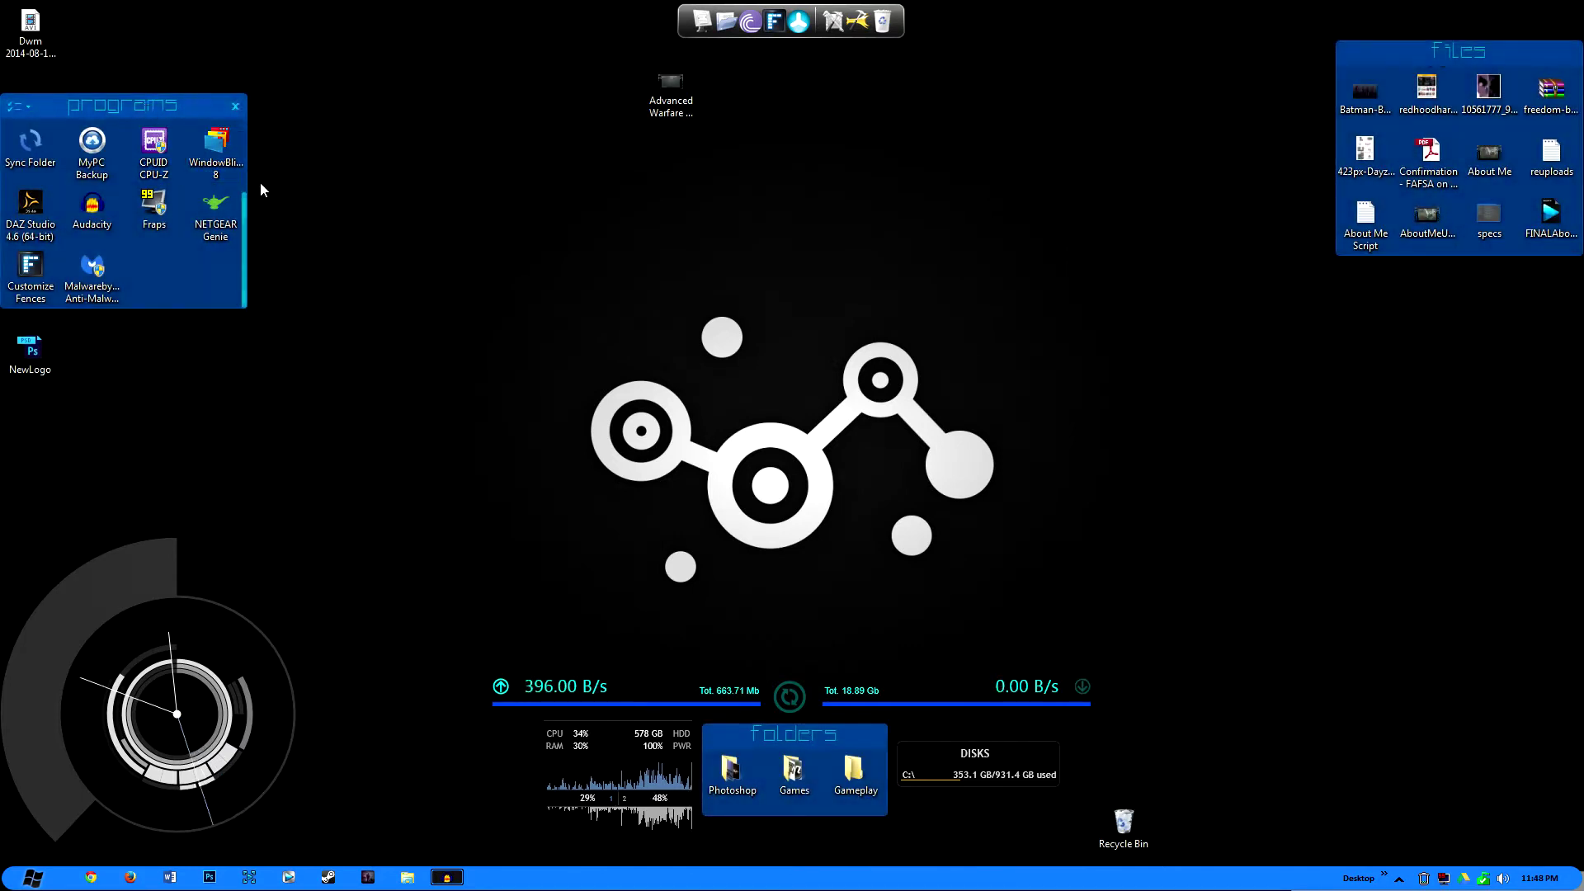
Scroll the Programs fence back to the top so Google Chrome shows first
{"action": "mouse_move", "coordinate": [244, 205]}
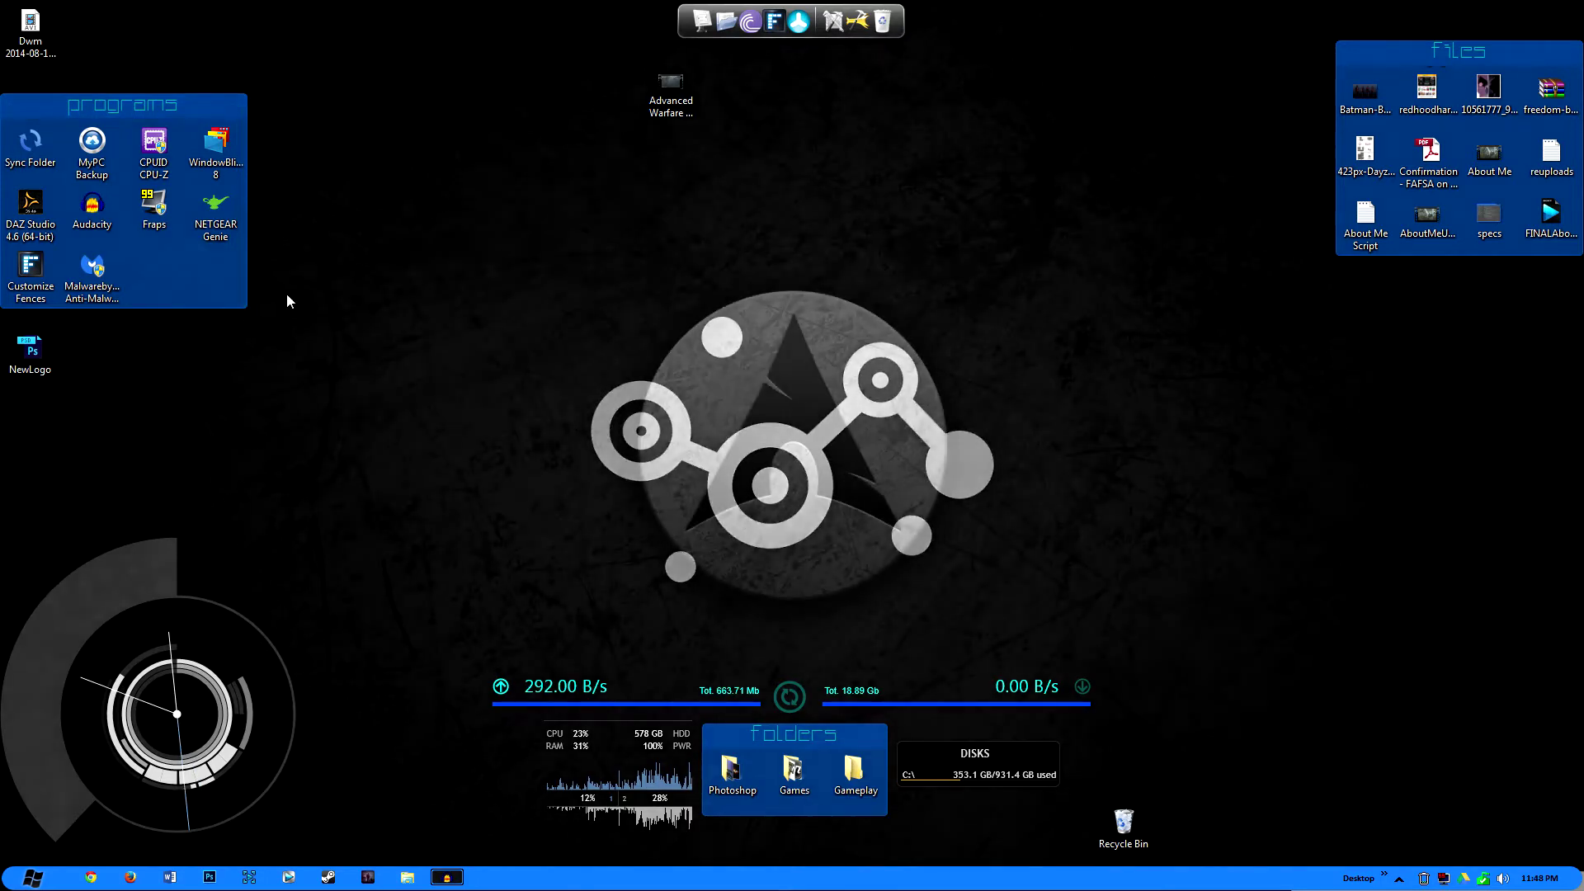
{"action": "scroll", "coordinate": [243, 284], "scroll_direction": "up", "scroll_amount": 2}
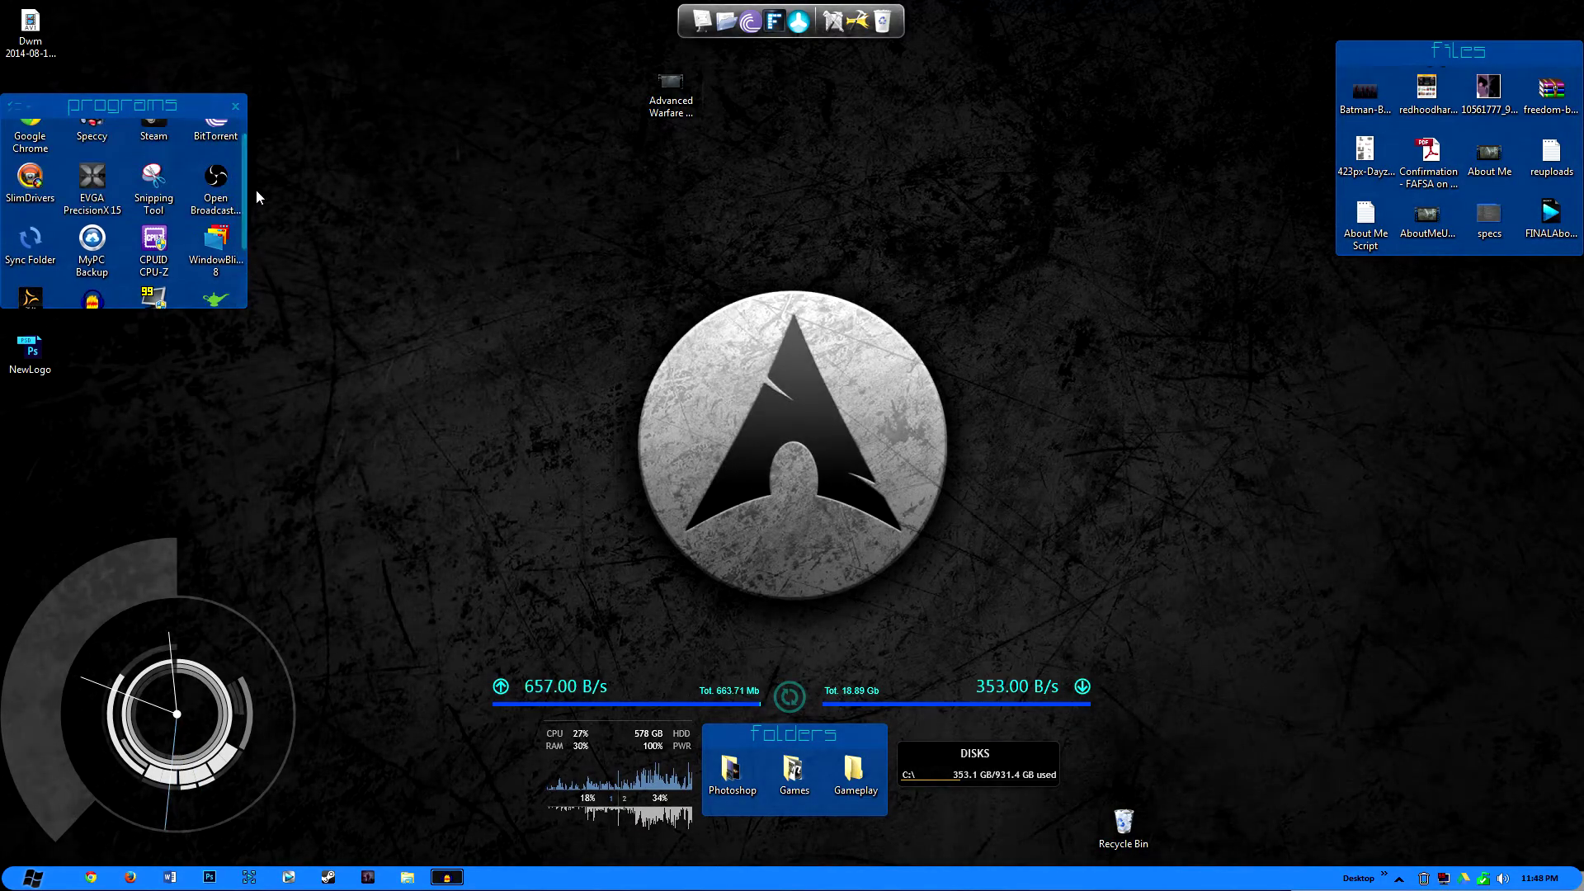
{"action": "mouse_move", "coordinate": [245, 243]}
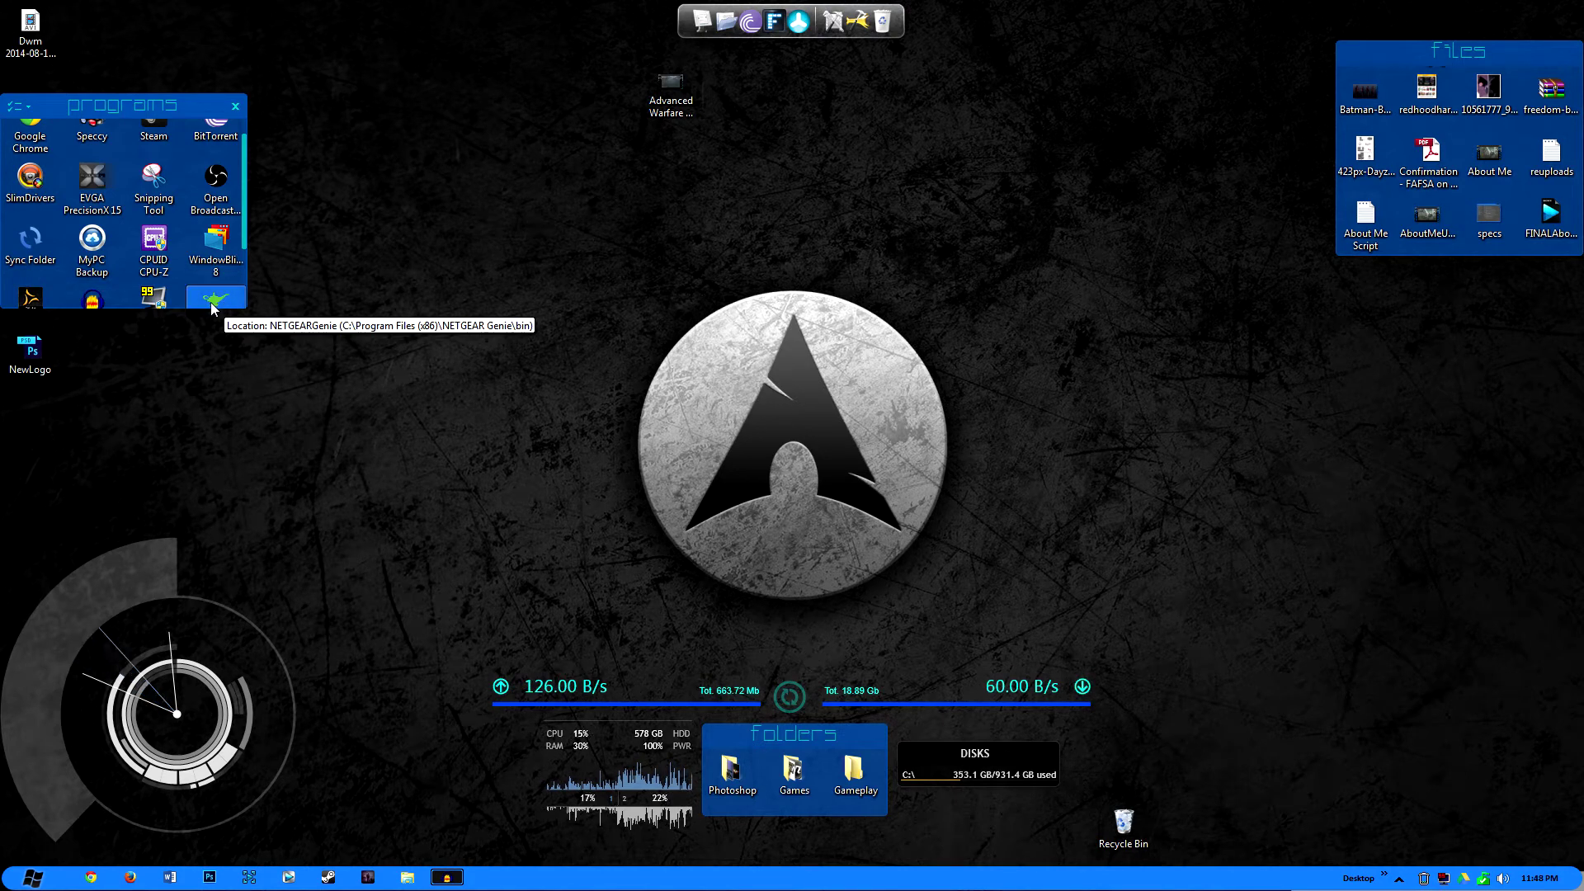
Resize the Programs fence to exactly three icon rows and move the Files fence slightly lower
{"action": "left_click_drag", "start_coordinate": [196, 307], "coordinate": [194, 185]}
{"action": "scroll", "coordinate": [244, 140], "scroll_direction": "down", "scroll_amount": 2}
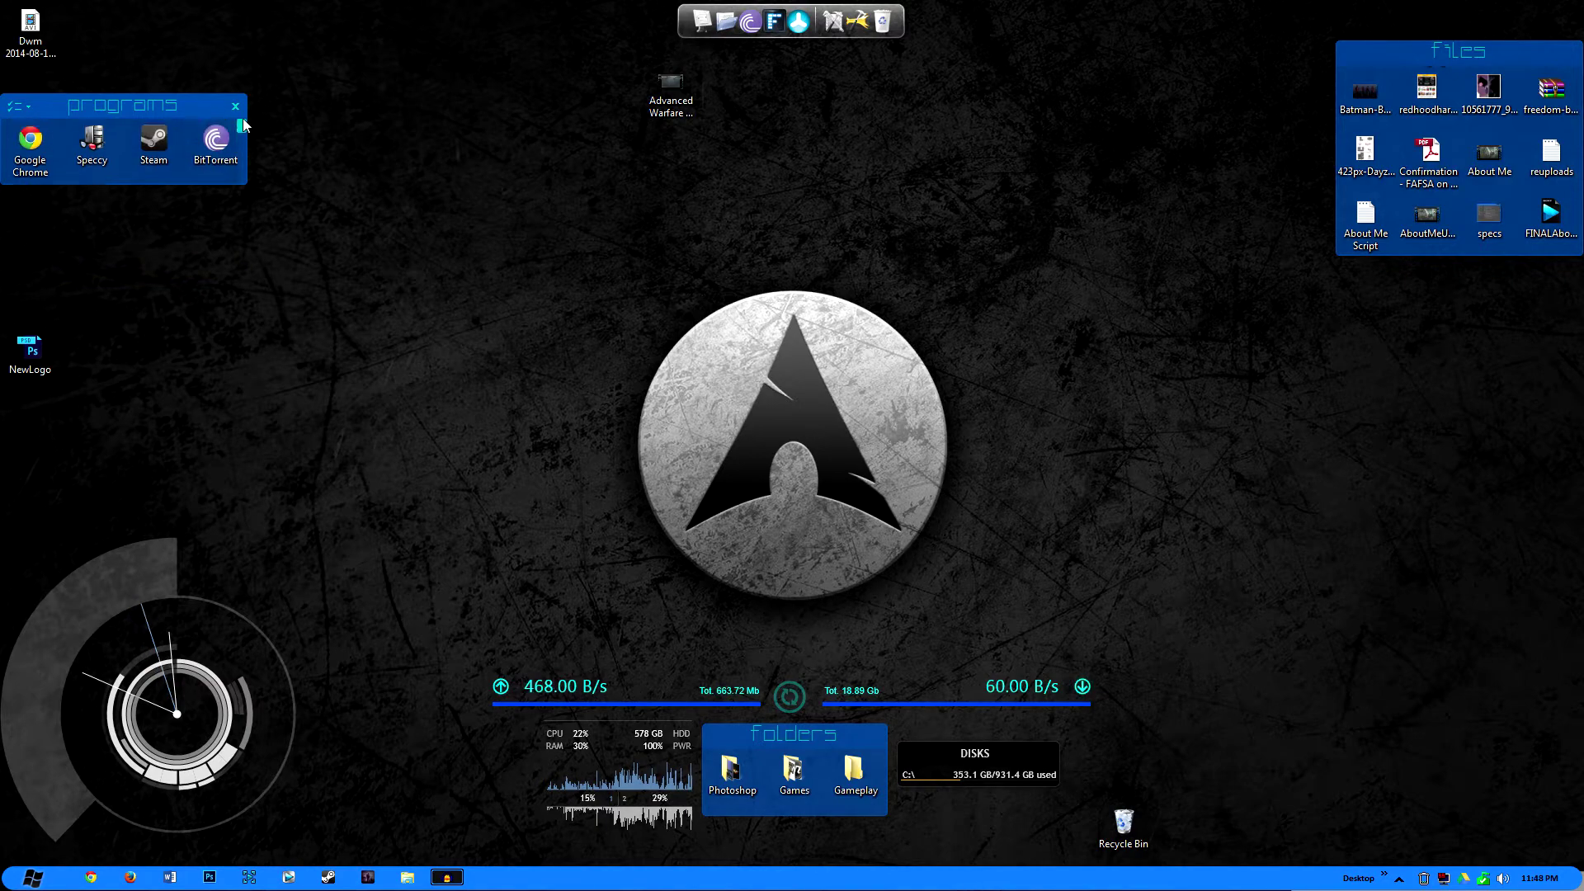
{"action": "mouse_move", "coordinate": [244, 141]}
{"action": "left_mouse_down"}
{"action": "mouse_move", "coordinate": [242, 183]}
{"action": "mouse_move", "coordinate": [244, 129]}
{"action": "left_mouse_up"}
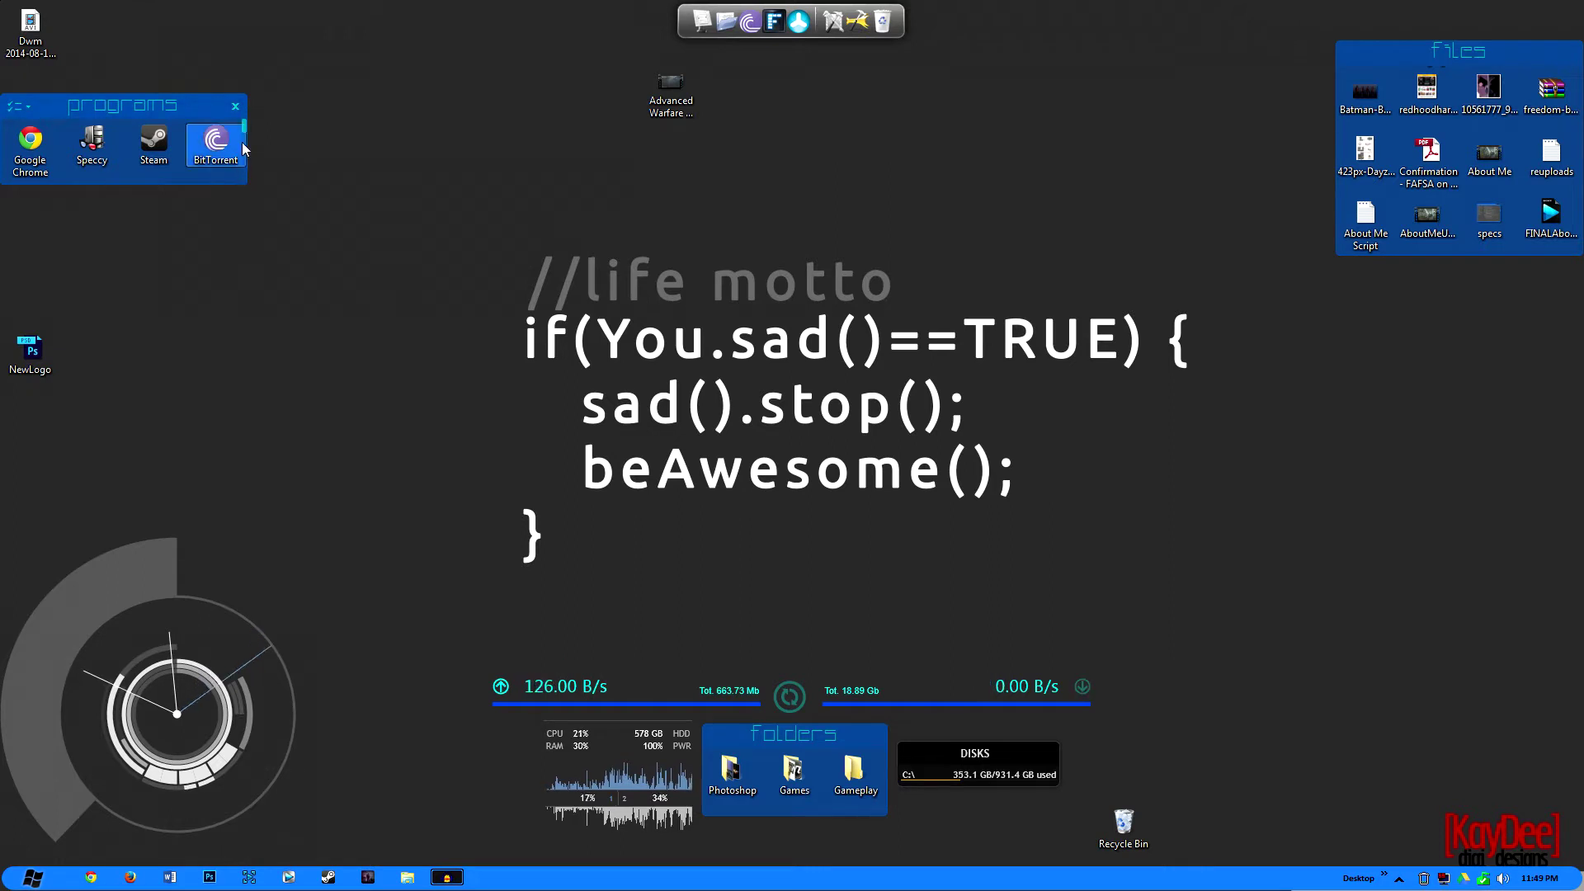
{"action": "mouse_move", "coordinate": [245, 126]}
{"action": "left_mouse_down"}
{"action": "mouse_move", "coordinate": [243, 181]}
{"action": "mouse_move", "coordinate": [244, 124]}
{"action": "left_mouse_up"}
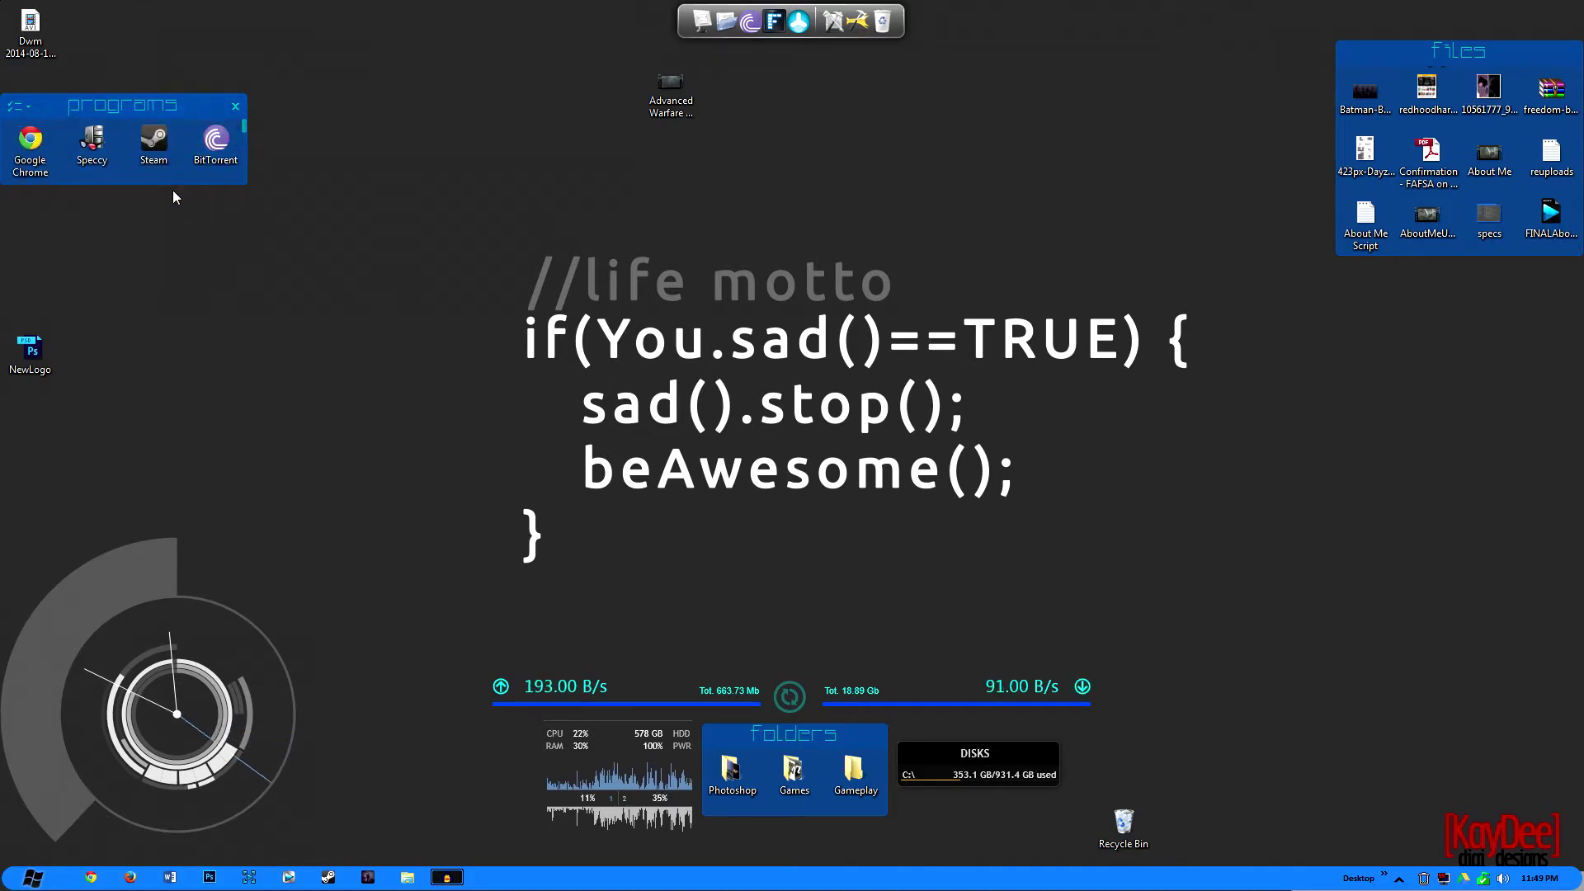
{"action": "left_click_drag", "start_coordinate": [171, 183], "coordinate": [161, 320]}
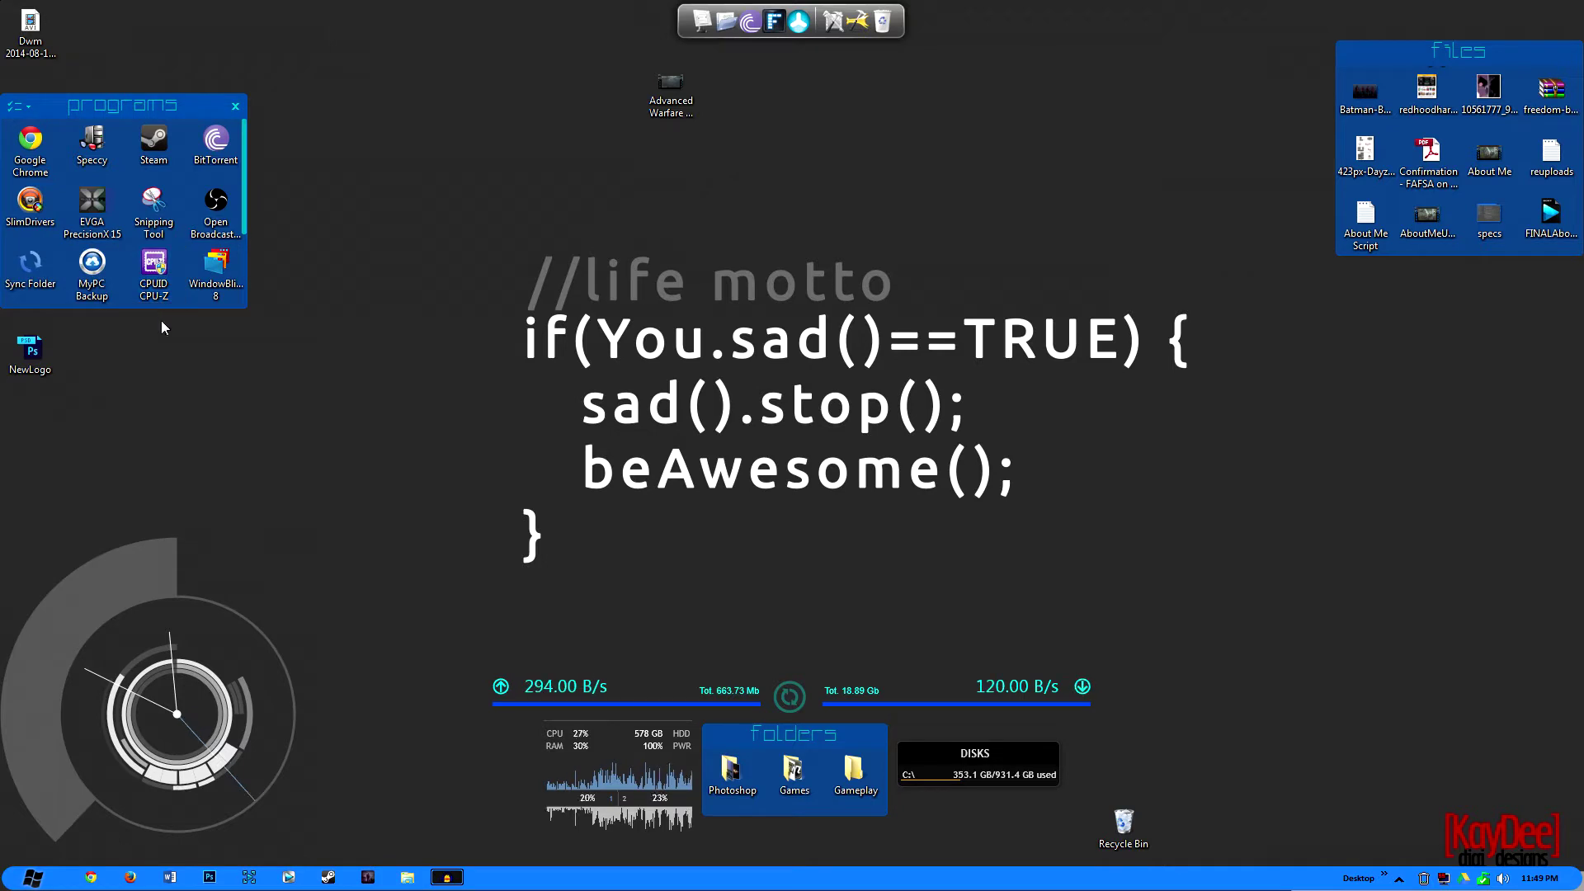
{"action": "left_click_drag", "start_coordinate": [1532, 56], "coordinate": [1532, 109]}
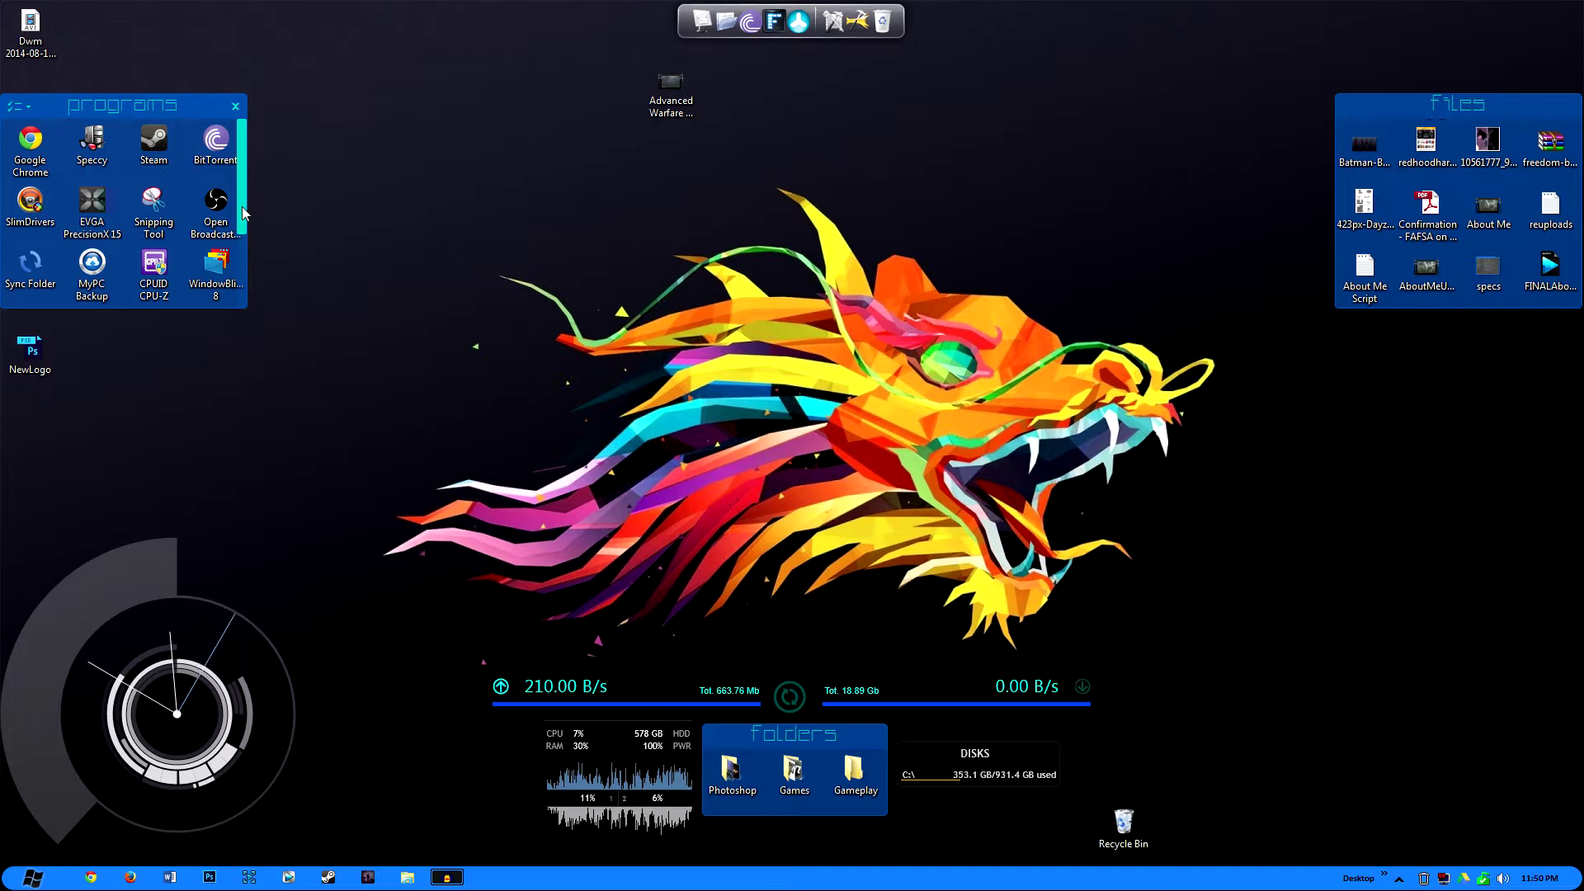
Adjust the fences so the three-row Programs fence starts with Google Chrome, Speccy, Steam and BitTorrent
{"action": "left_click_drag", "start_coordinate": [245, 213], "coordinate": [253, 133]}
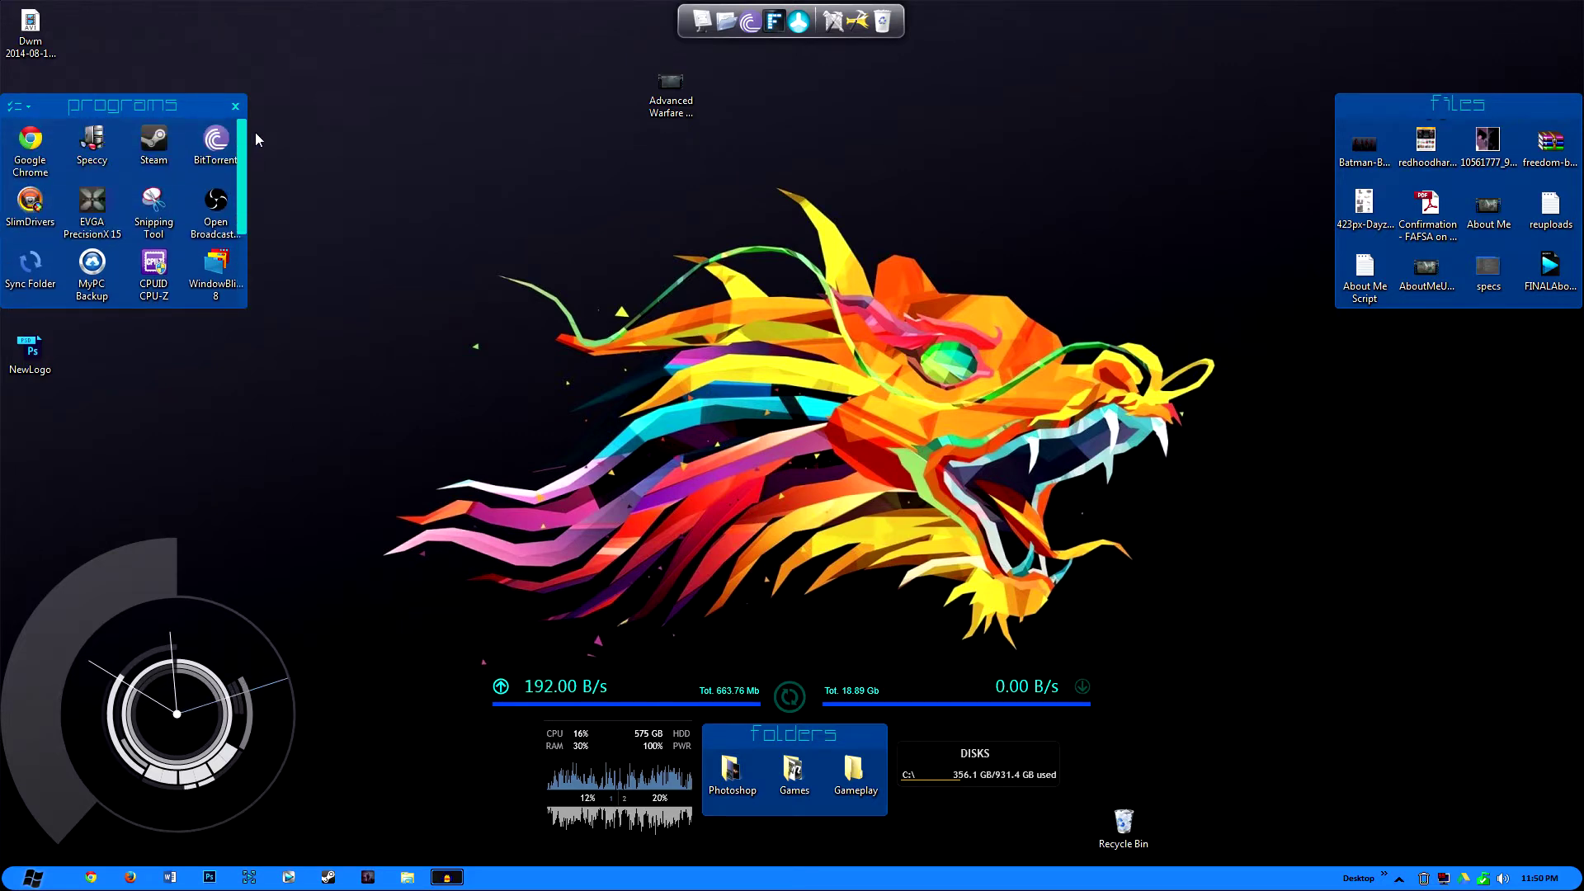
{"action": "left_click", "coordinate": [775, 47]}
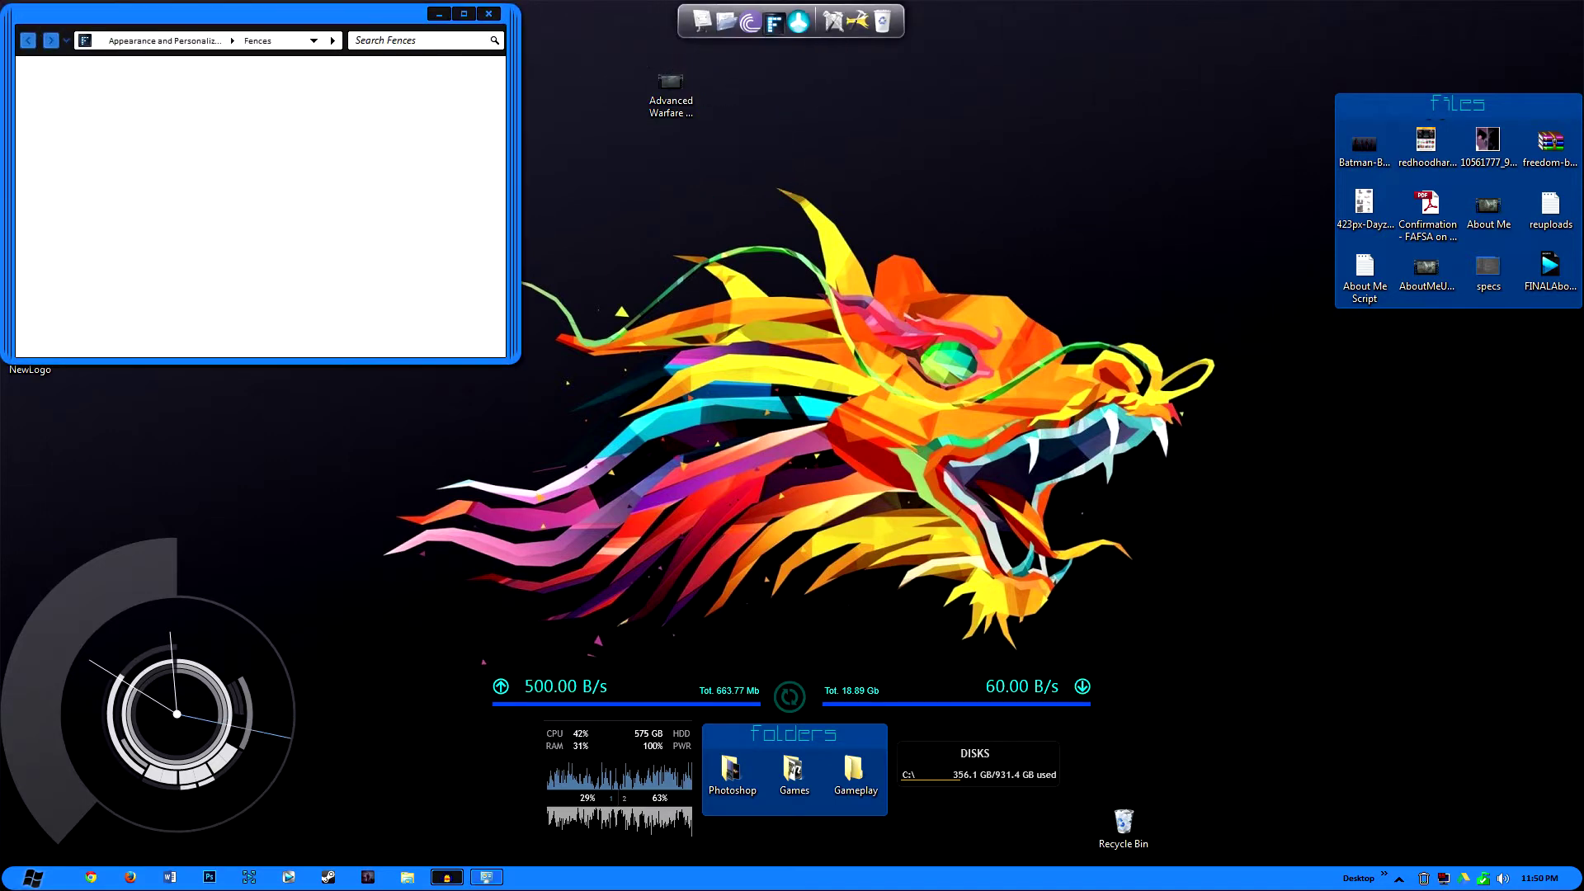
{"action": "left_click_drag", "start_coordinate": [415, 20], "coordinate": [910, 200]}
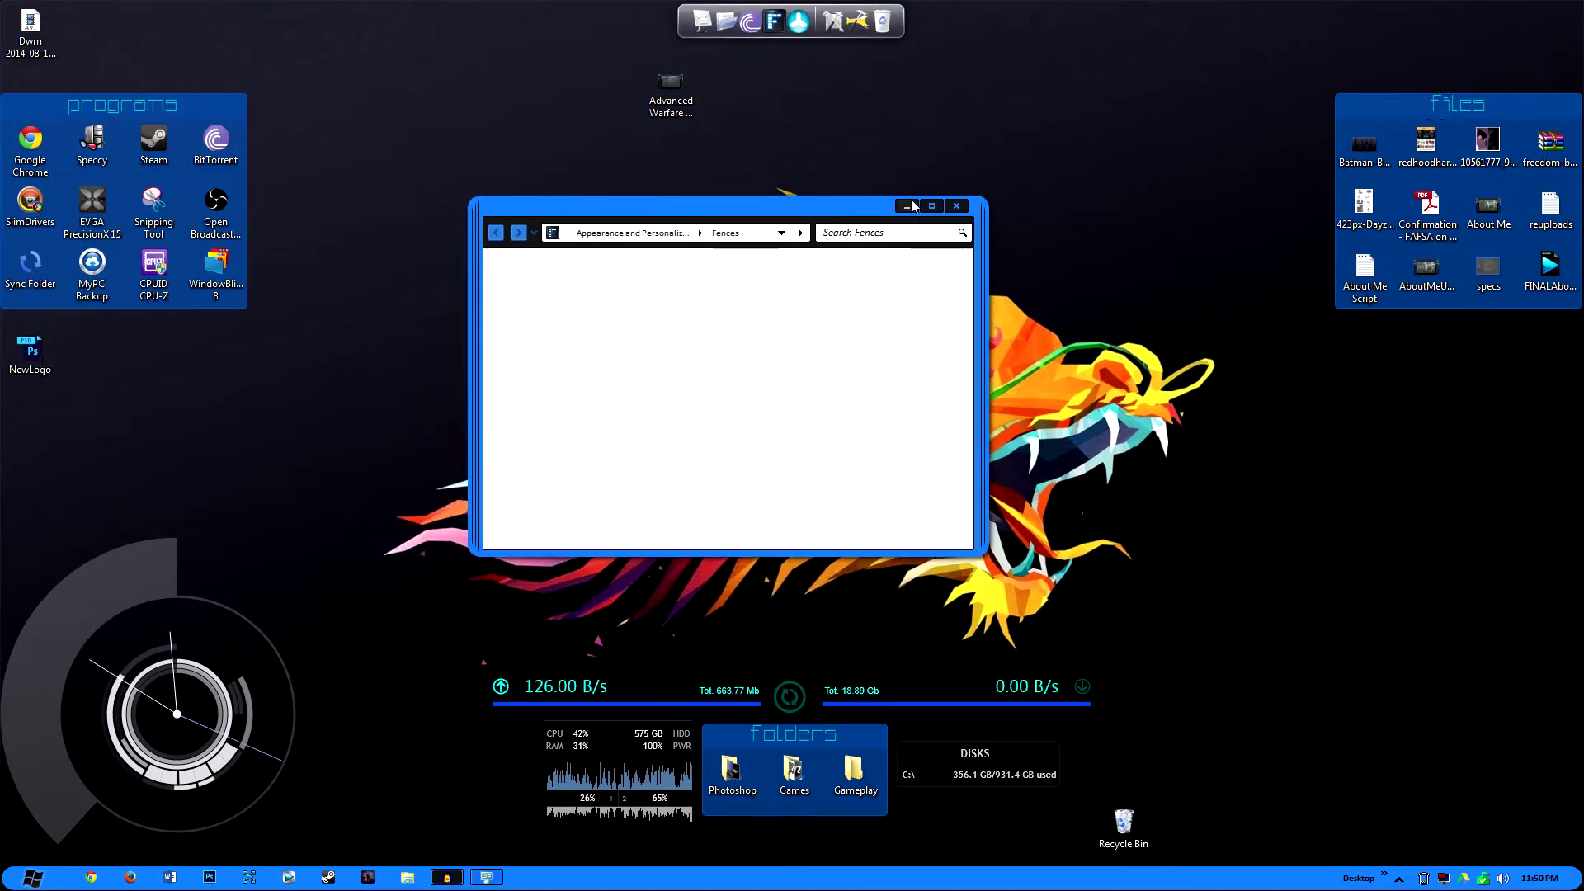
{"action": "left_click", "coordinate": [932, 206]}
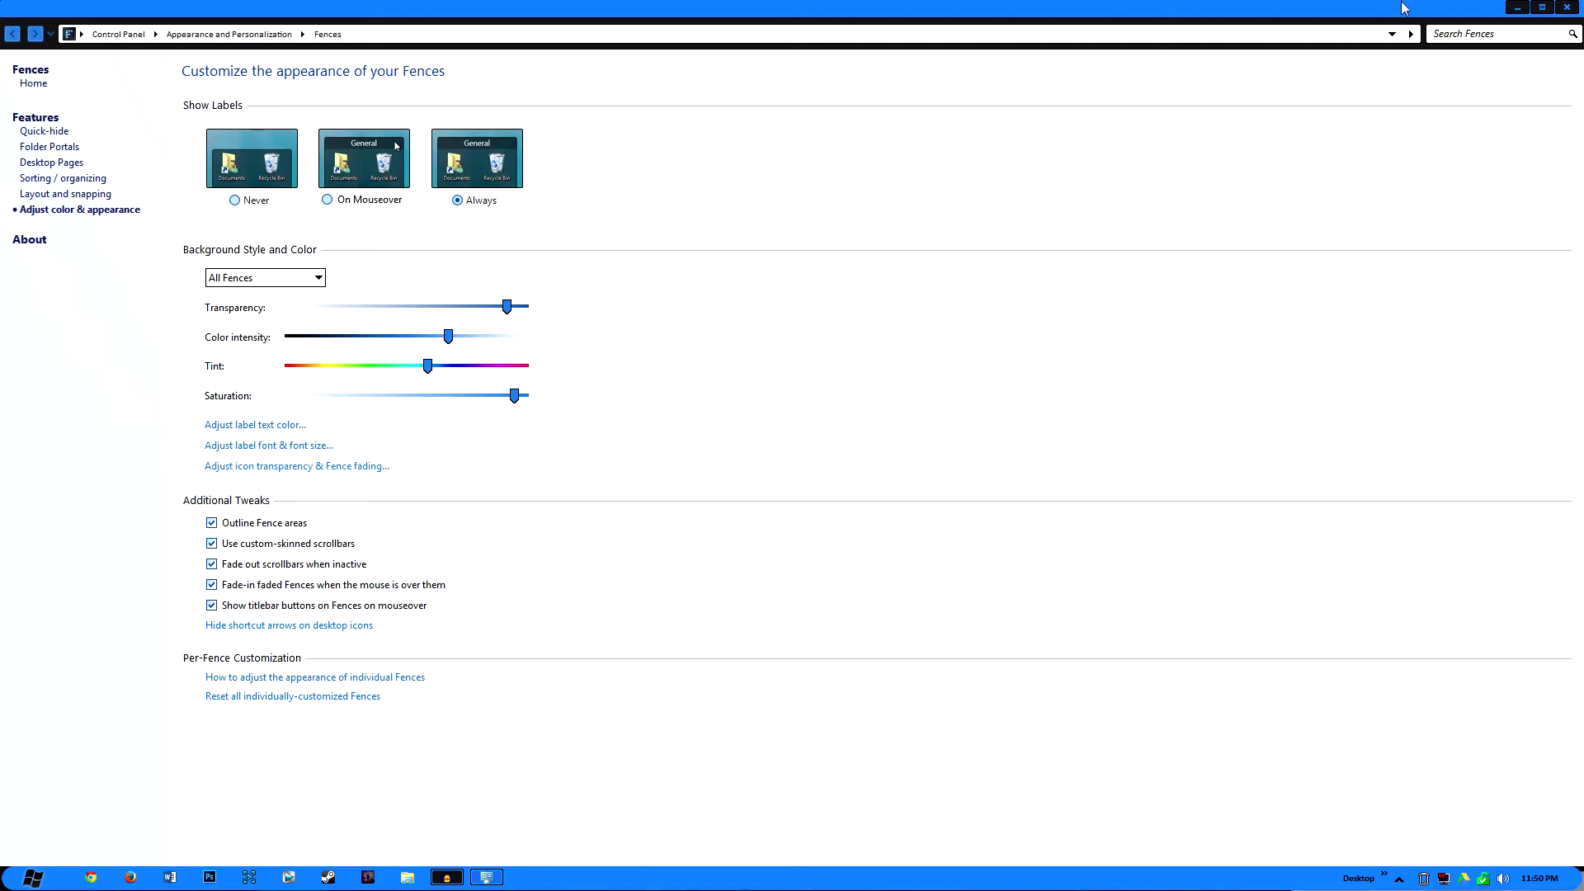
{"action": "left_click", "coordinate": [1567, 9]}
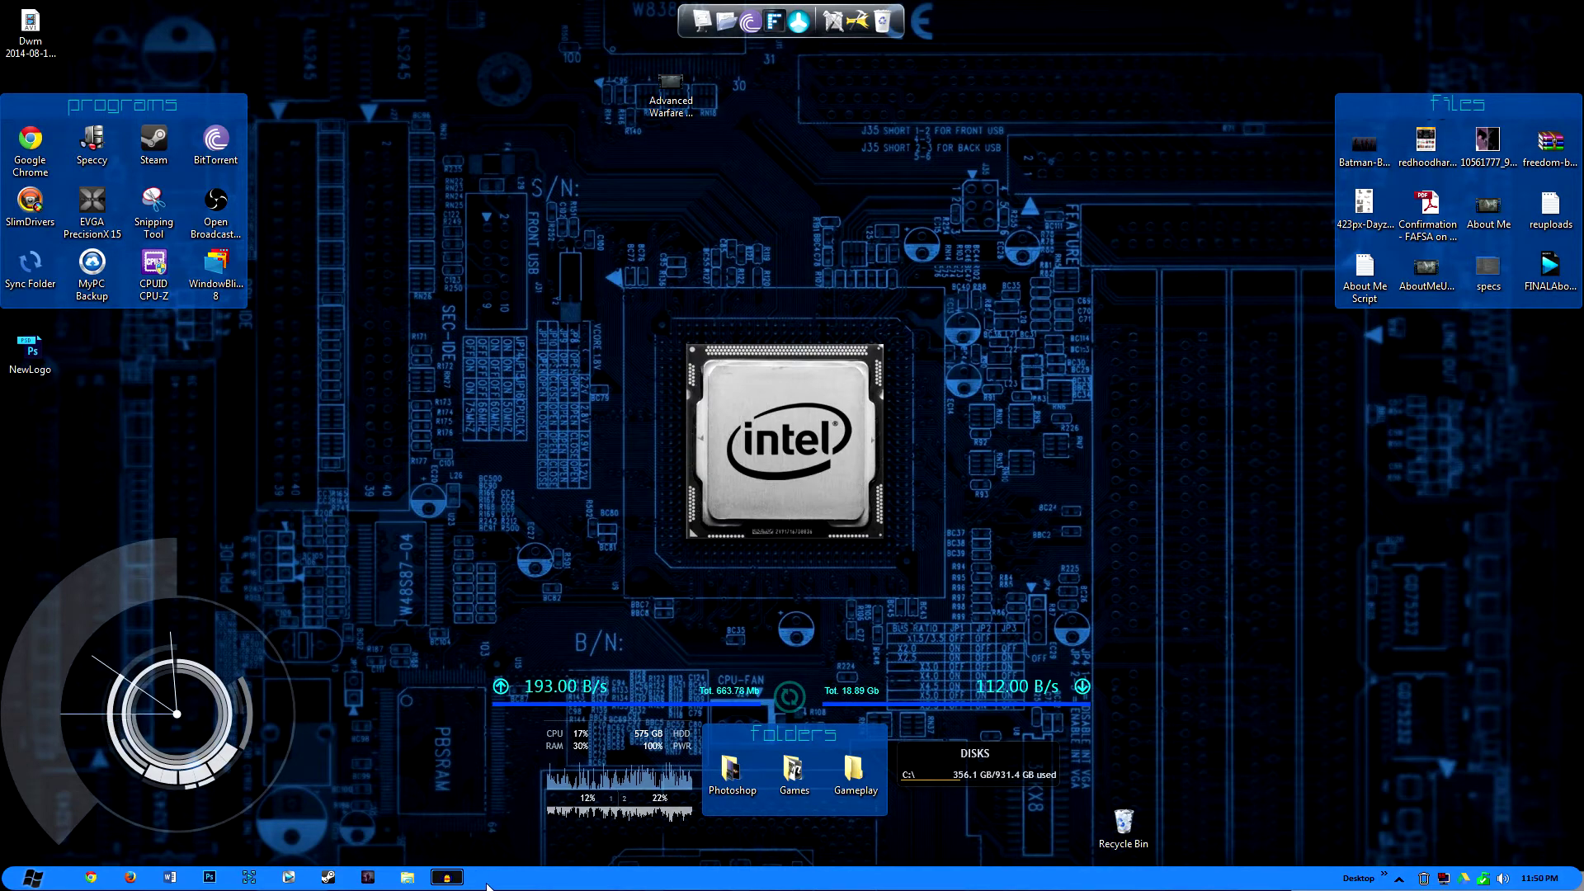
{"action": "left_click", "coordinate": [20, 881]}
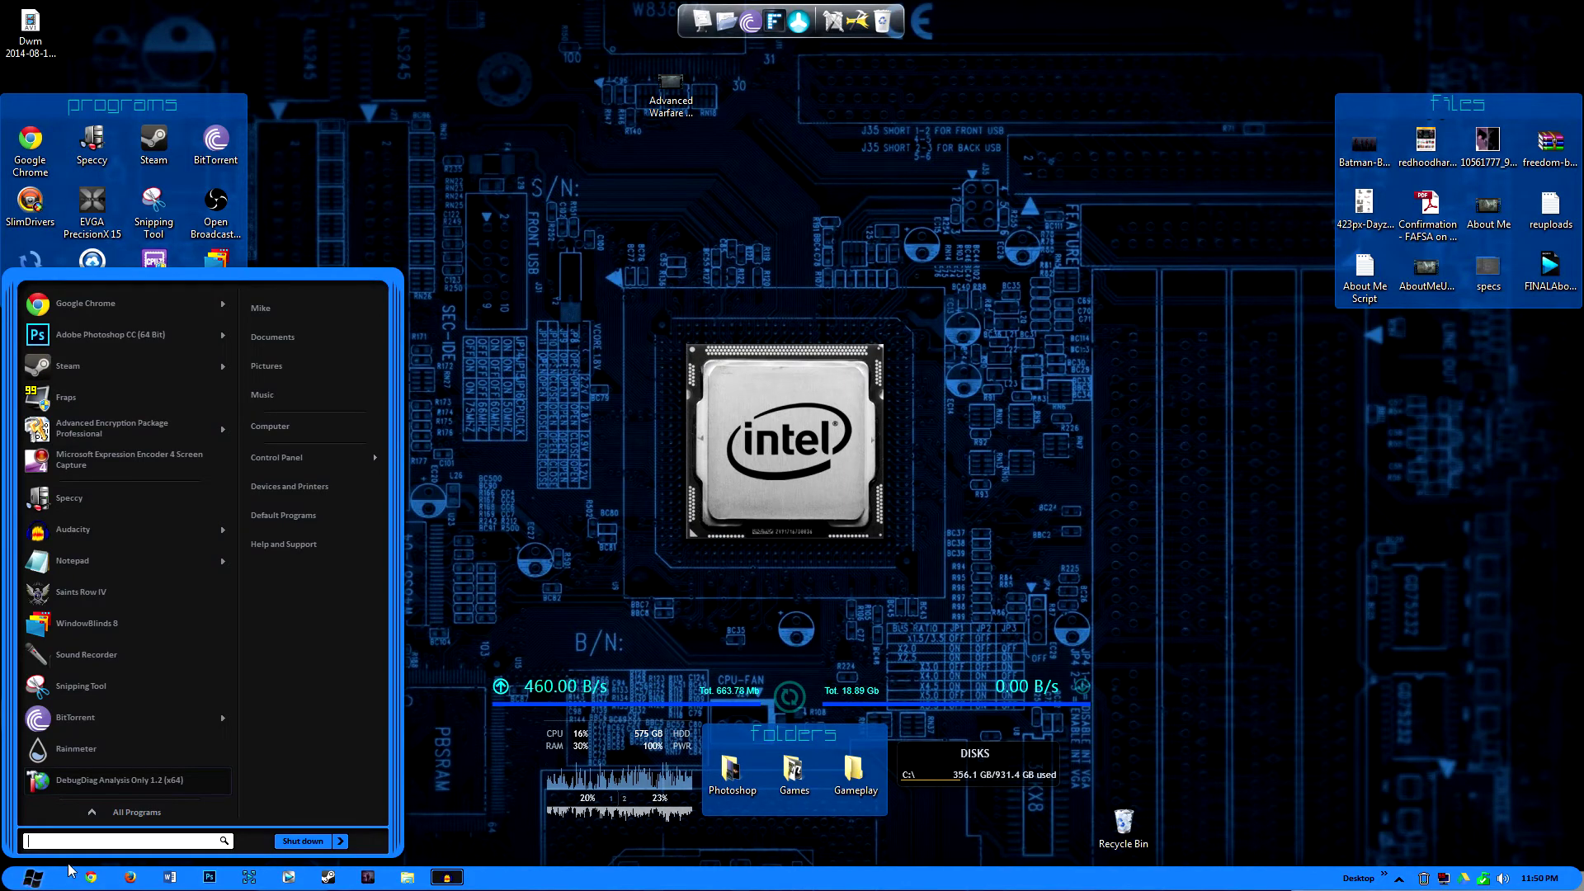
{"action": "left_click", "coordinate": [339, 433]}
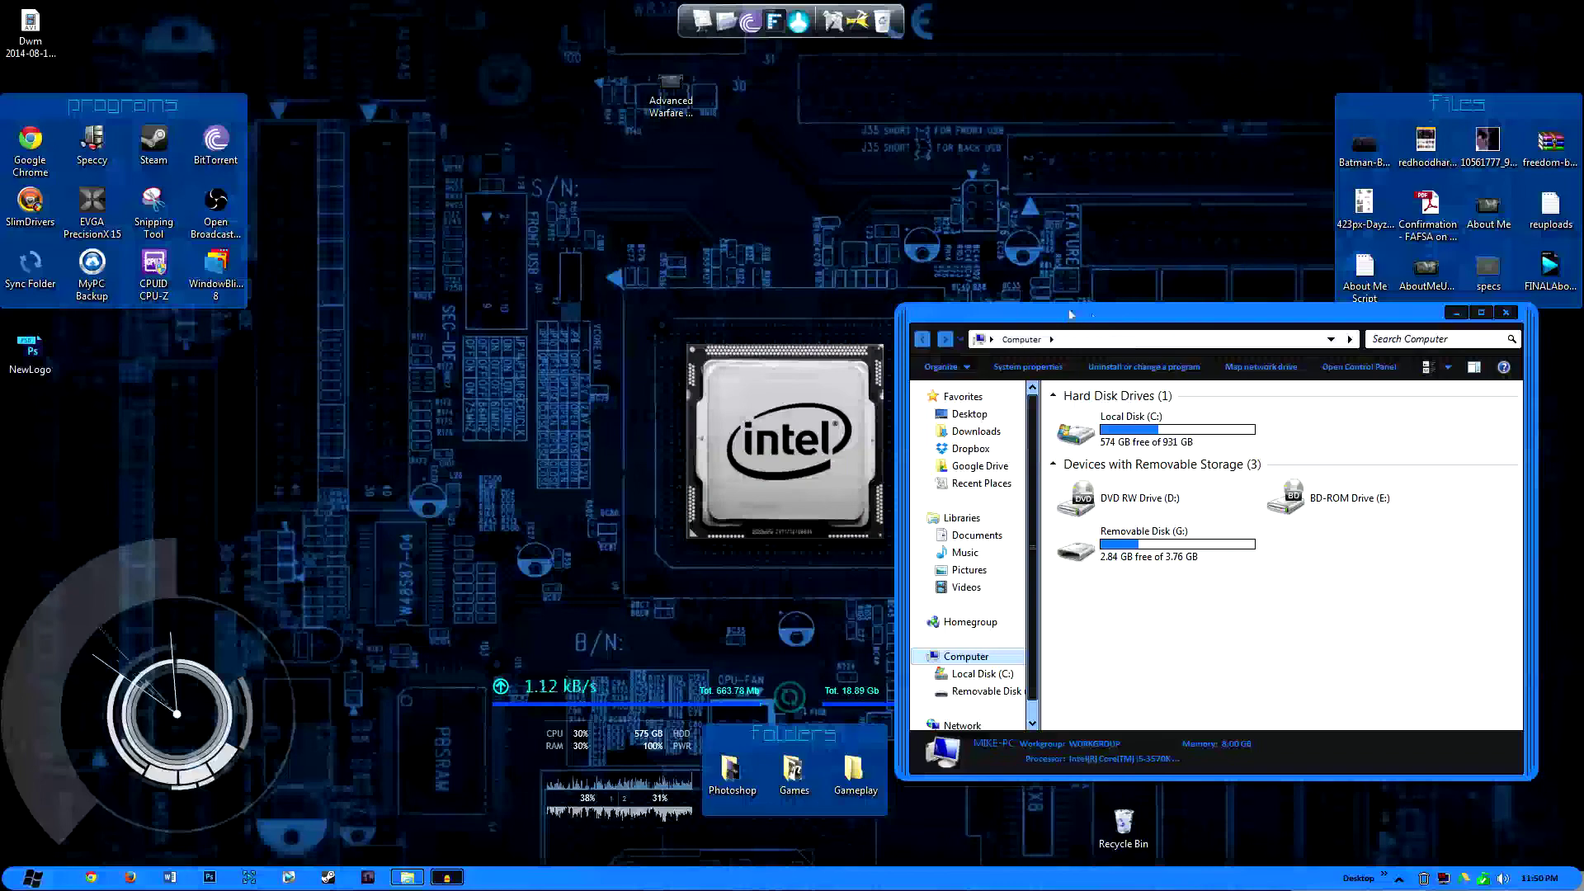
{"action": "left_click_drag", "start_coordinate": [1070, 314], "coordinate": [610, 170]}
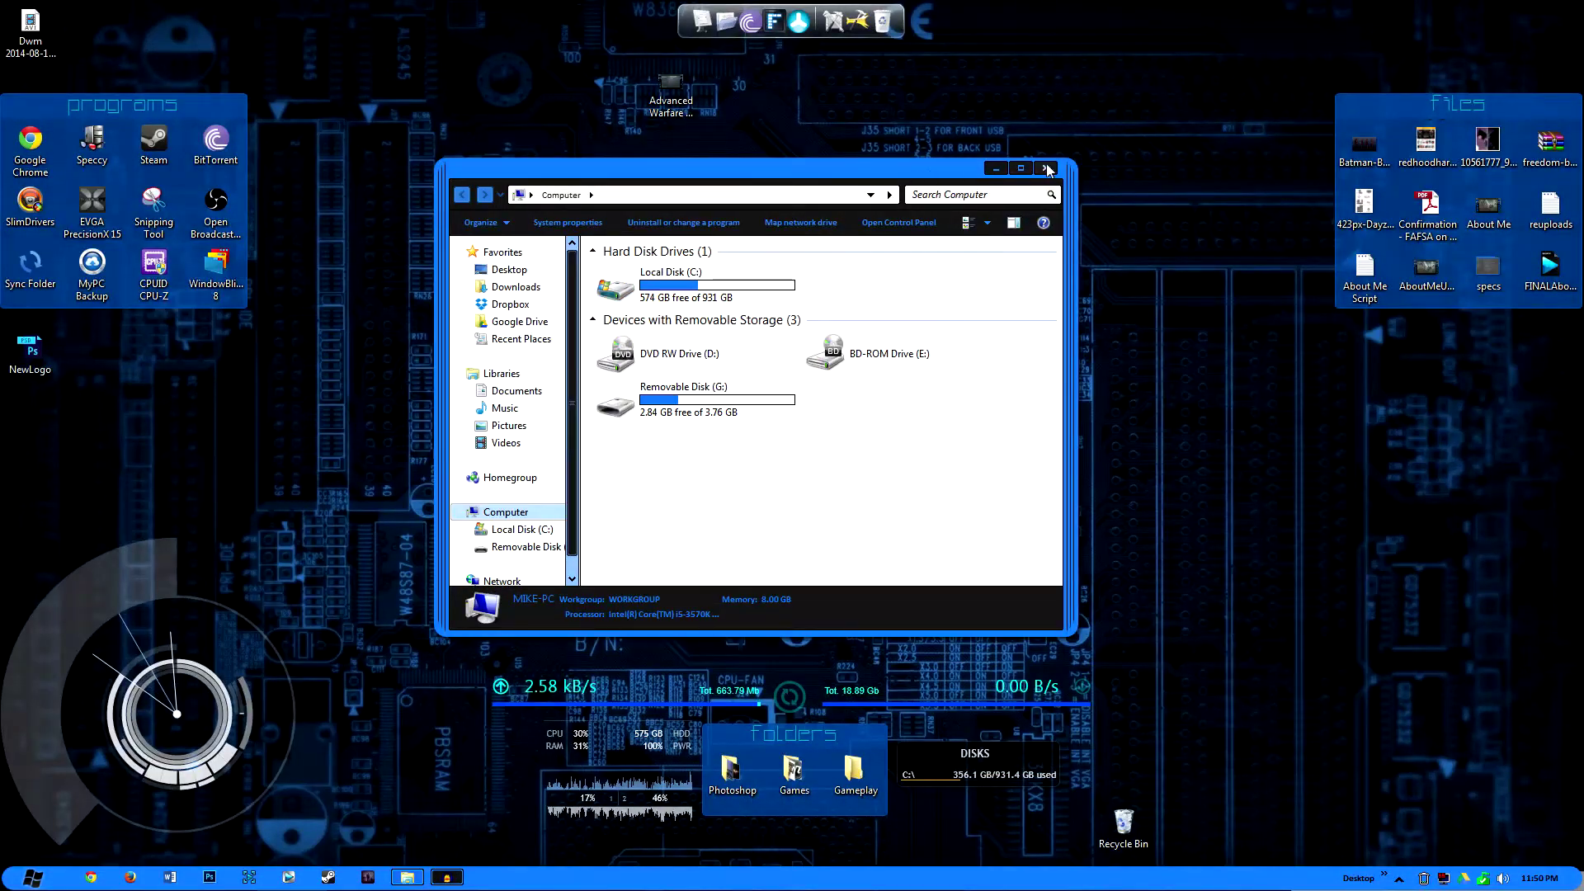
{"action": "left_click", "coordinate": [1046, 168]}
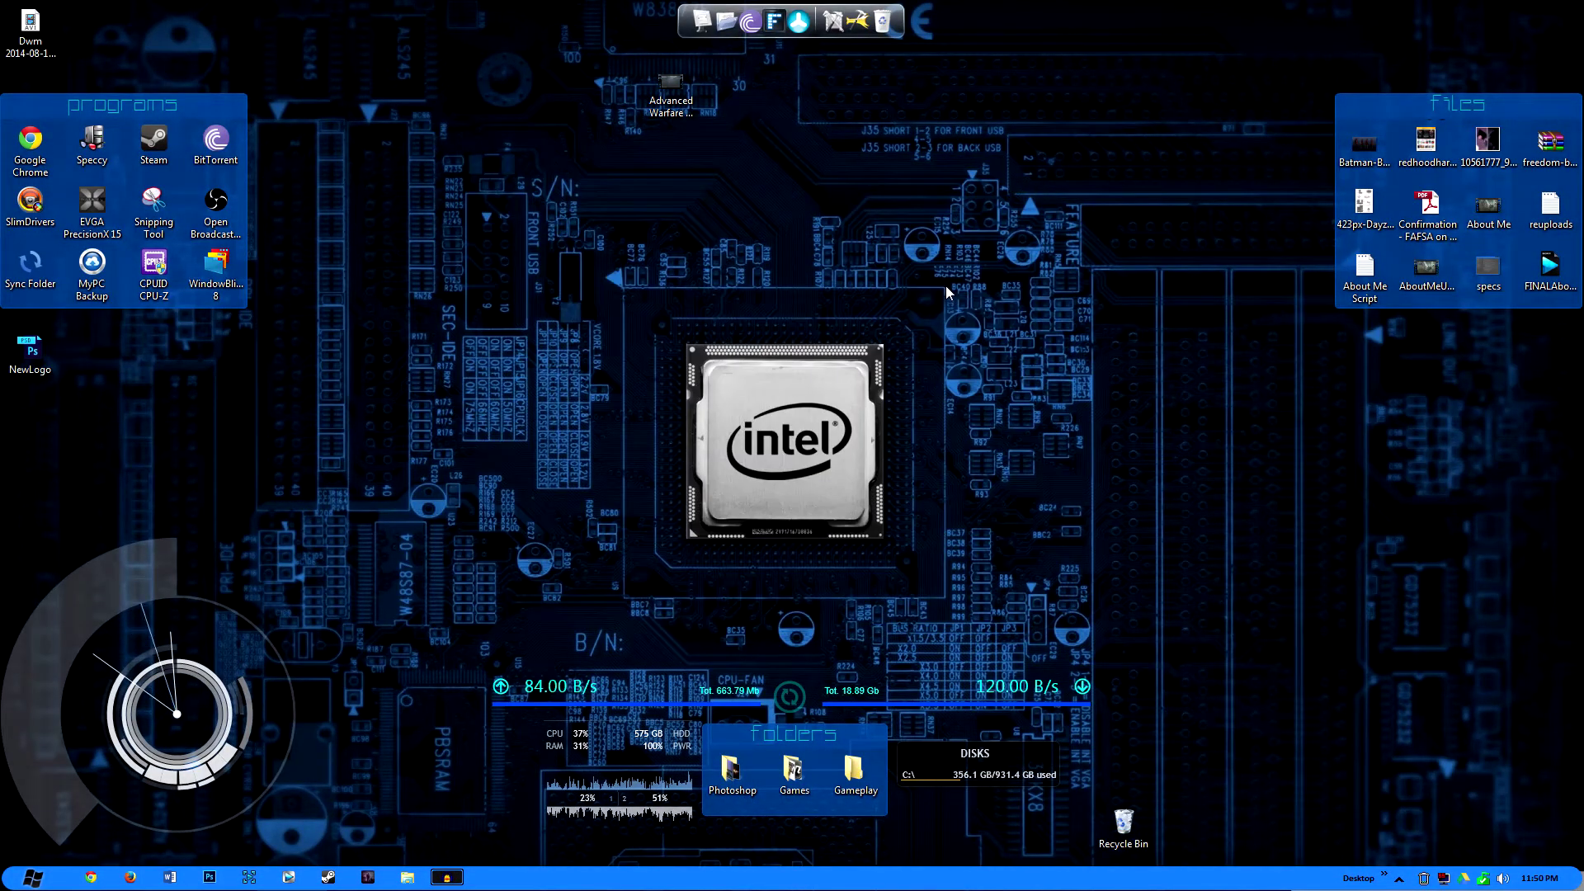
Launch WindowBlinds 8 from the Programs fence, browse its skin gallery, and move the window up-left
{"action": "double_click", "coordinate": [219, 272]}
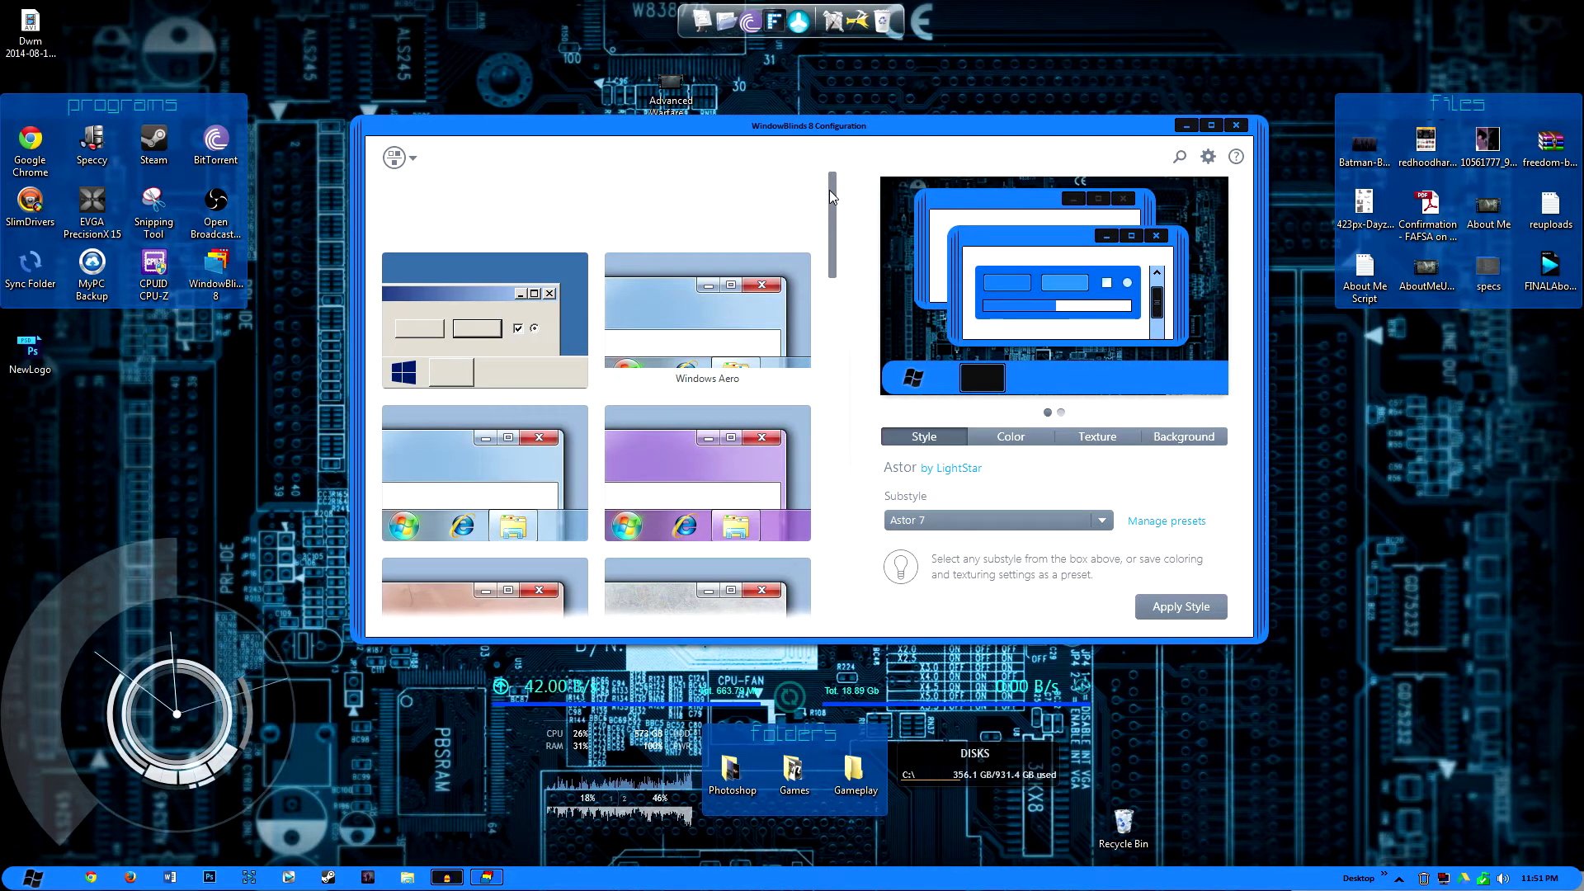
{"action": "left_click_drag", "start_coordinate": [832, 198], "coordinate": [814, 297]}
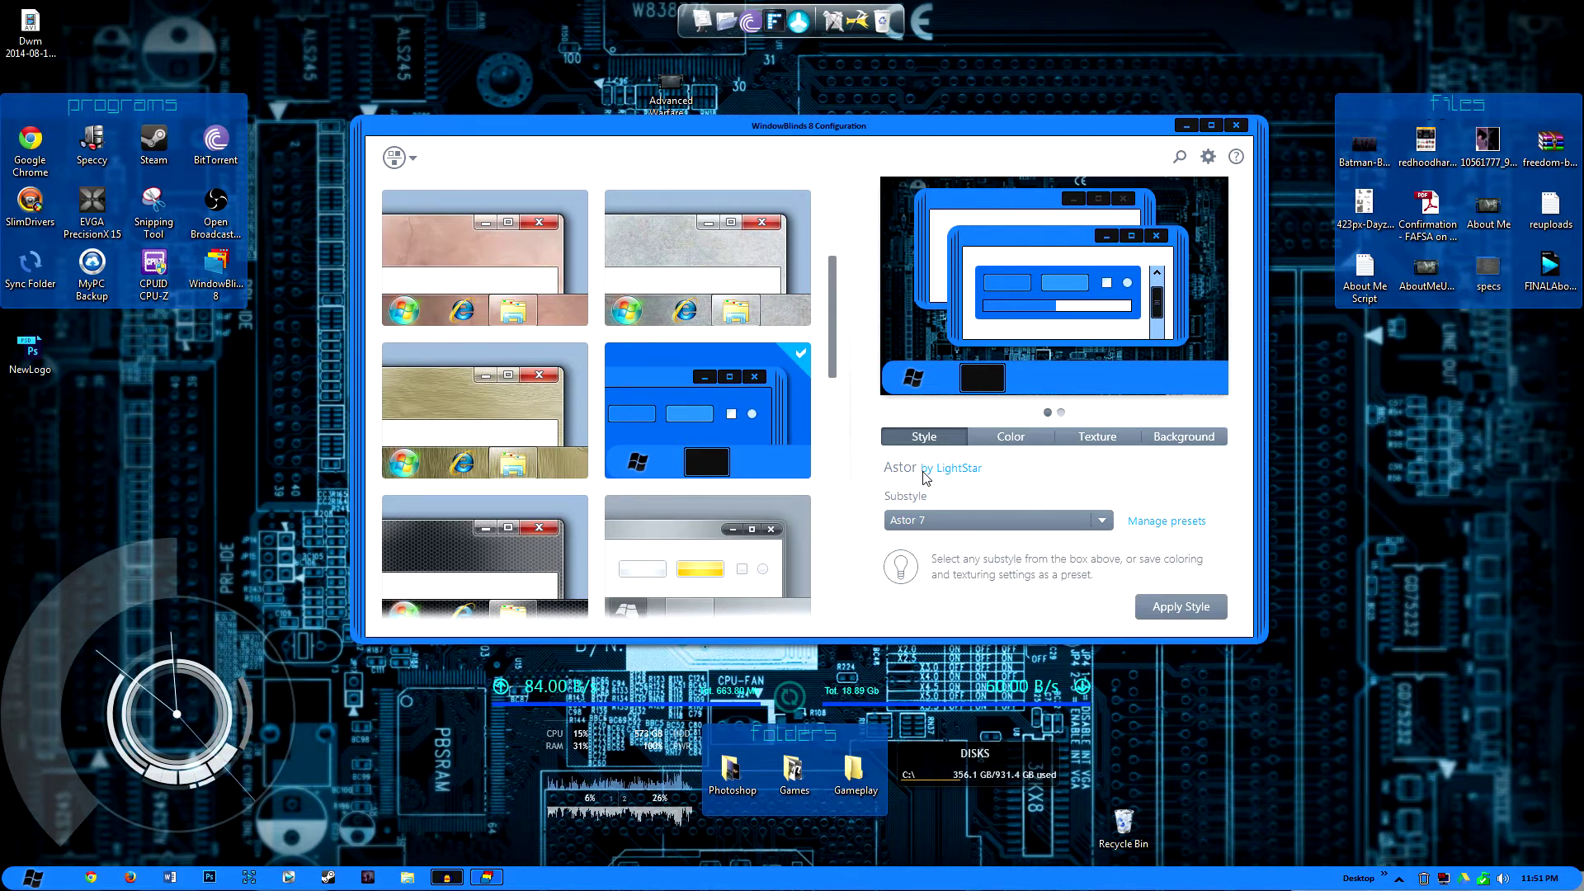
{"action": "left_click_drag", "start_coordinate": [832, 379], "coordinate": [832, 569]}
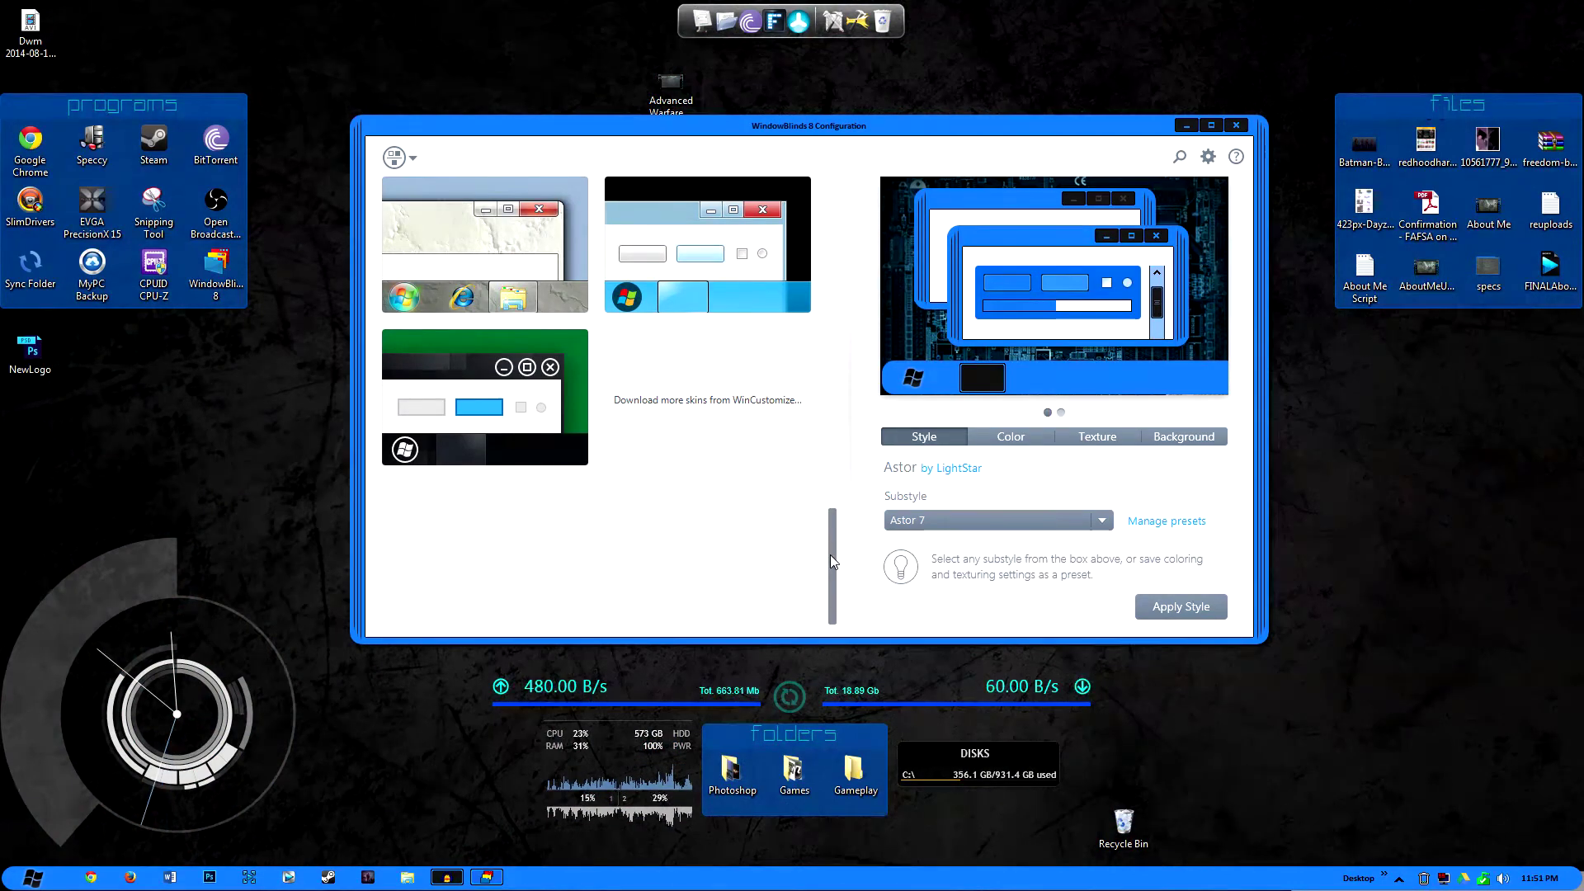
{"action": "left_click_drag", "start_coordinate": [830, 555], "coordinate": [858, 330]}
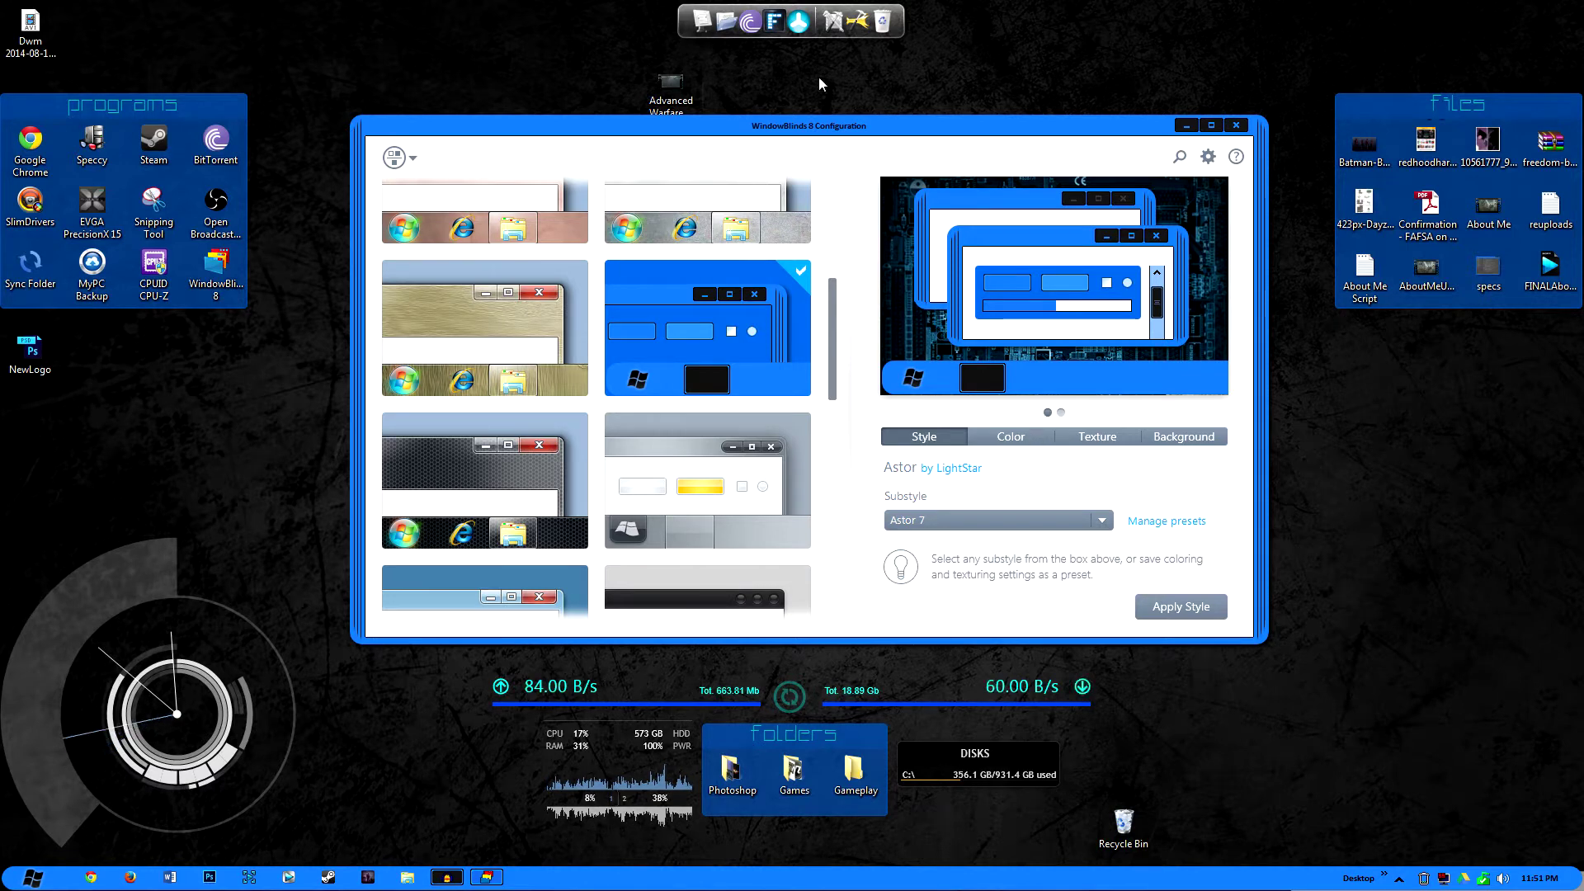
{"action": "left_click_drag", "start_coordinate": [811, 131], "coordinate": [786, 82]}
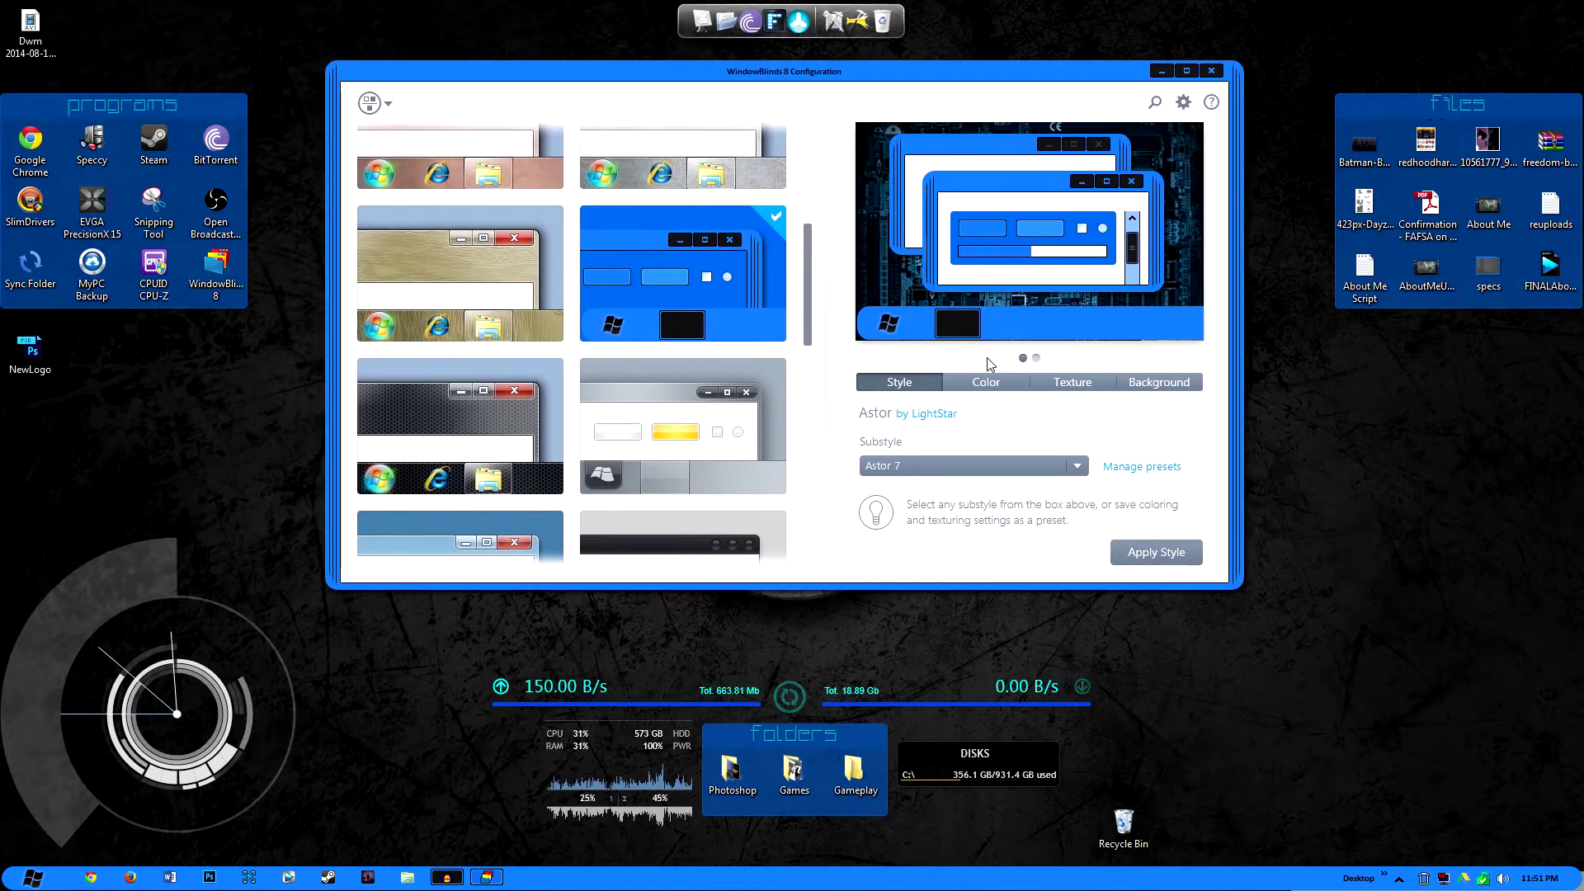
View the Astor skin's Color options, then its Texture swatches
{"action": "left_click", "coordinate": [988, 389]}
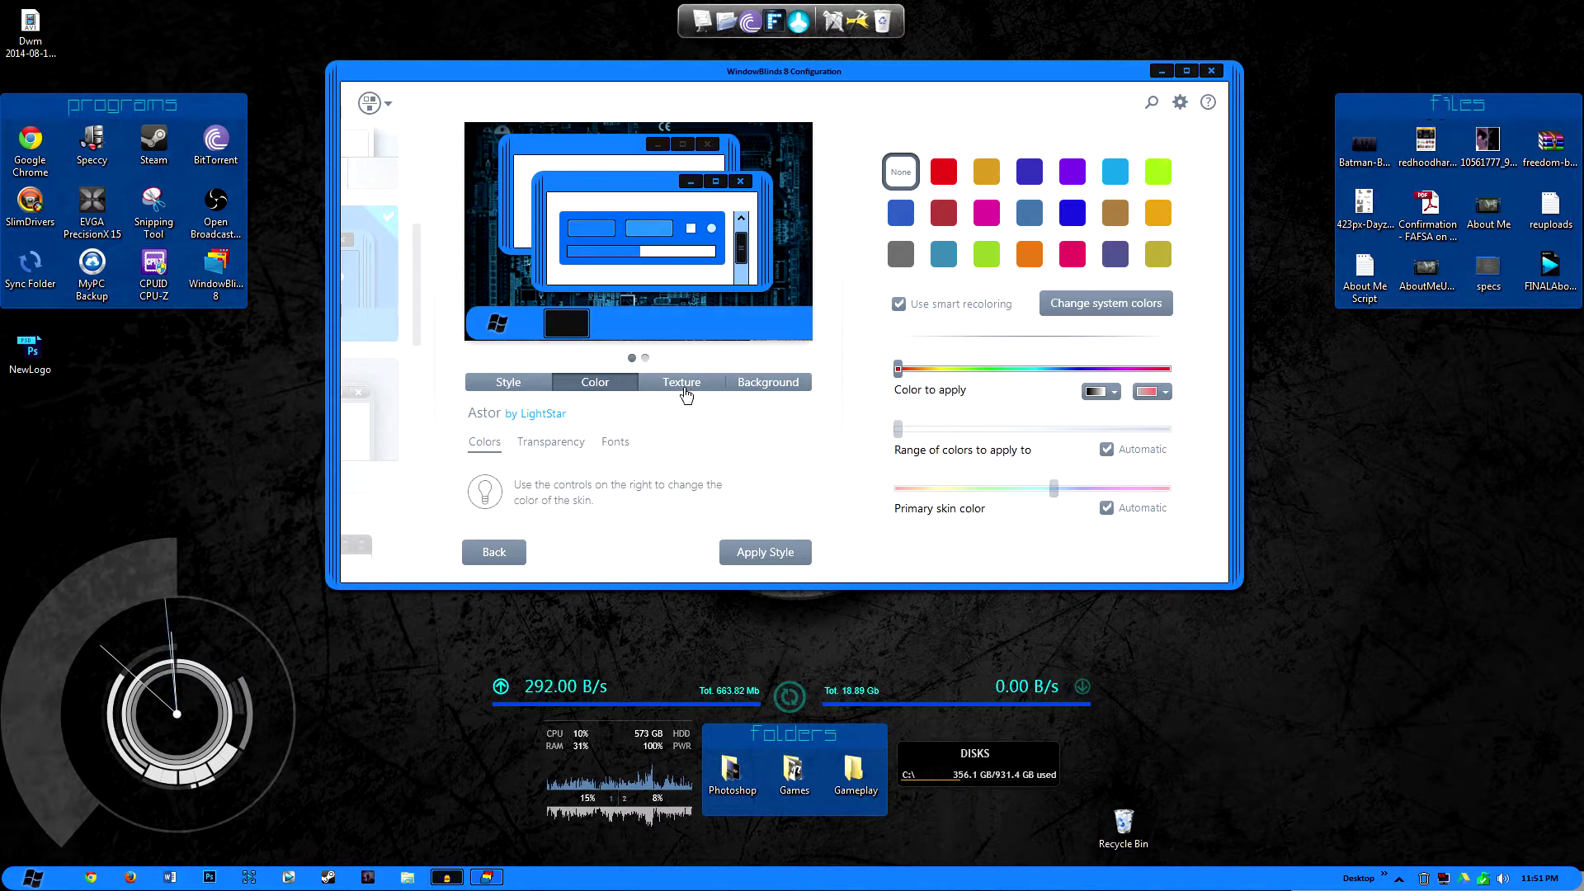
{"action": "left_click", "coordinate": [684, 388]}
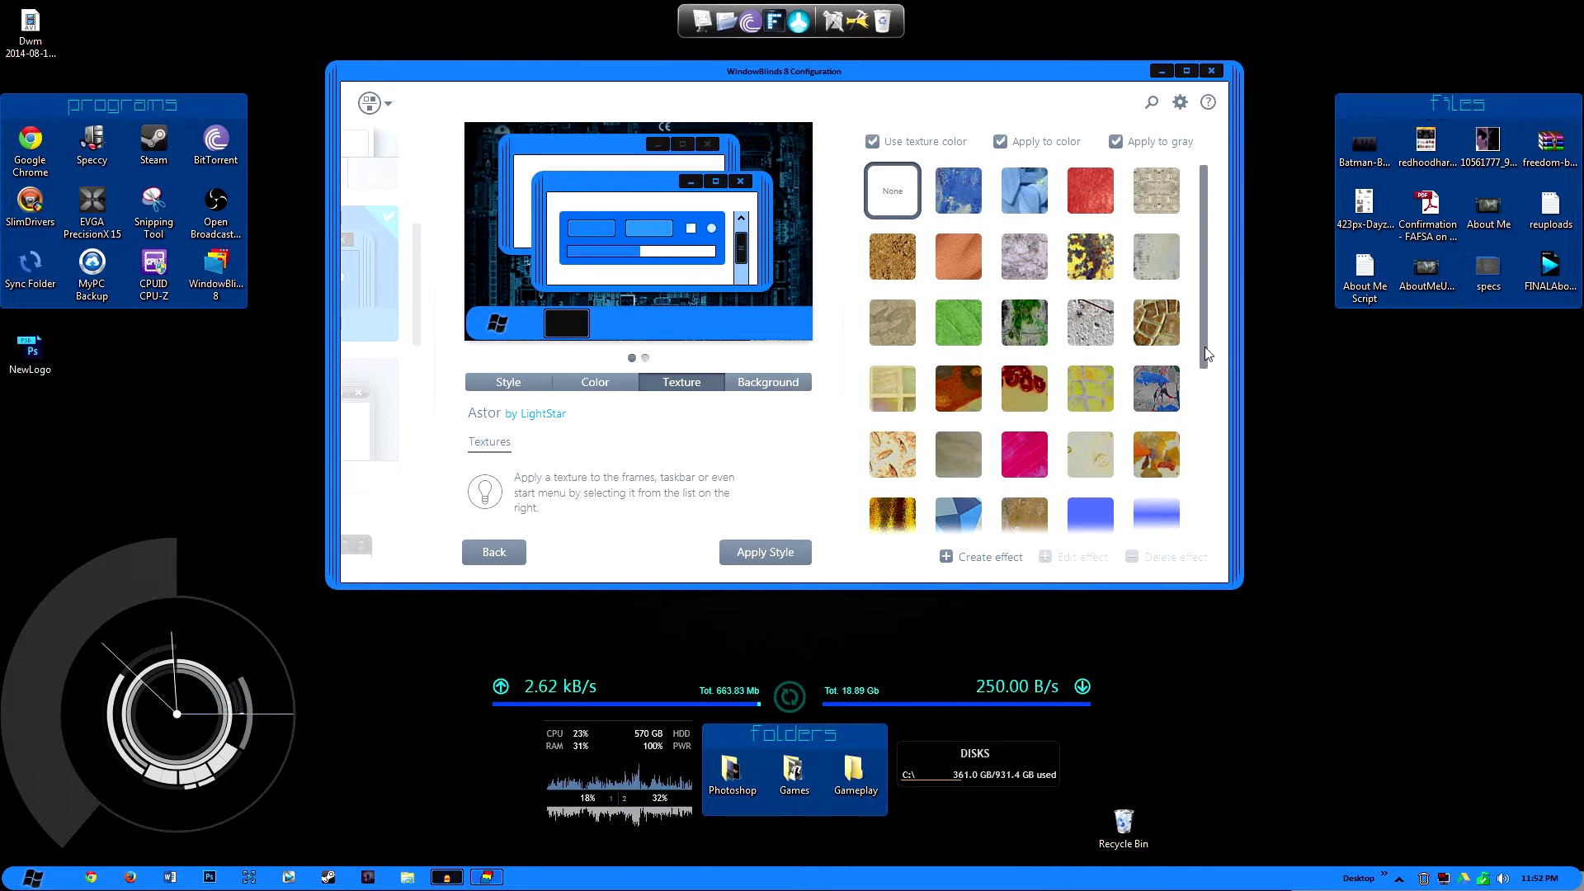
Scroll through the Astor skin's texture swatches
{"action": "scroll", "coordinate": [1195, 409], "scroll_direction": "down", "scroll_amount": 3}
{"action": "scroll", "coordinate": [1192, 415], "scroll_direction": "up", "scroll_amount": 3}
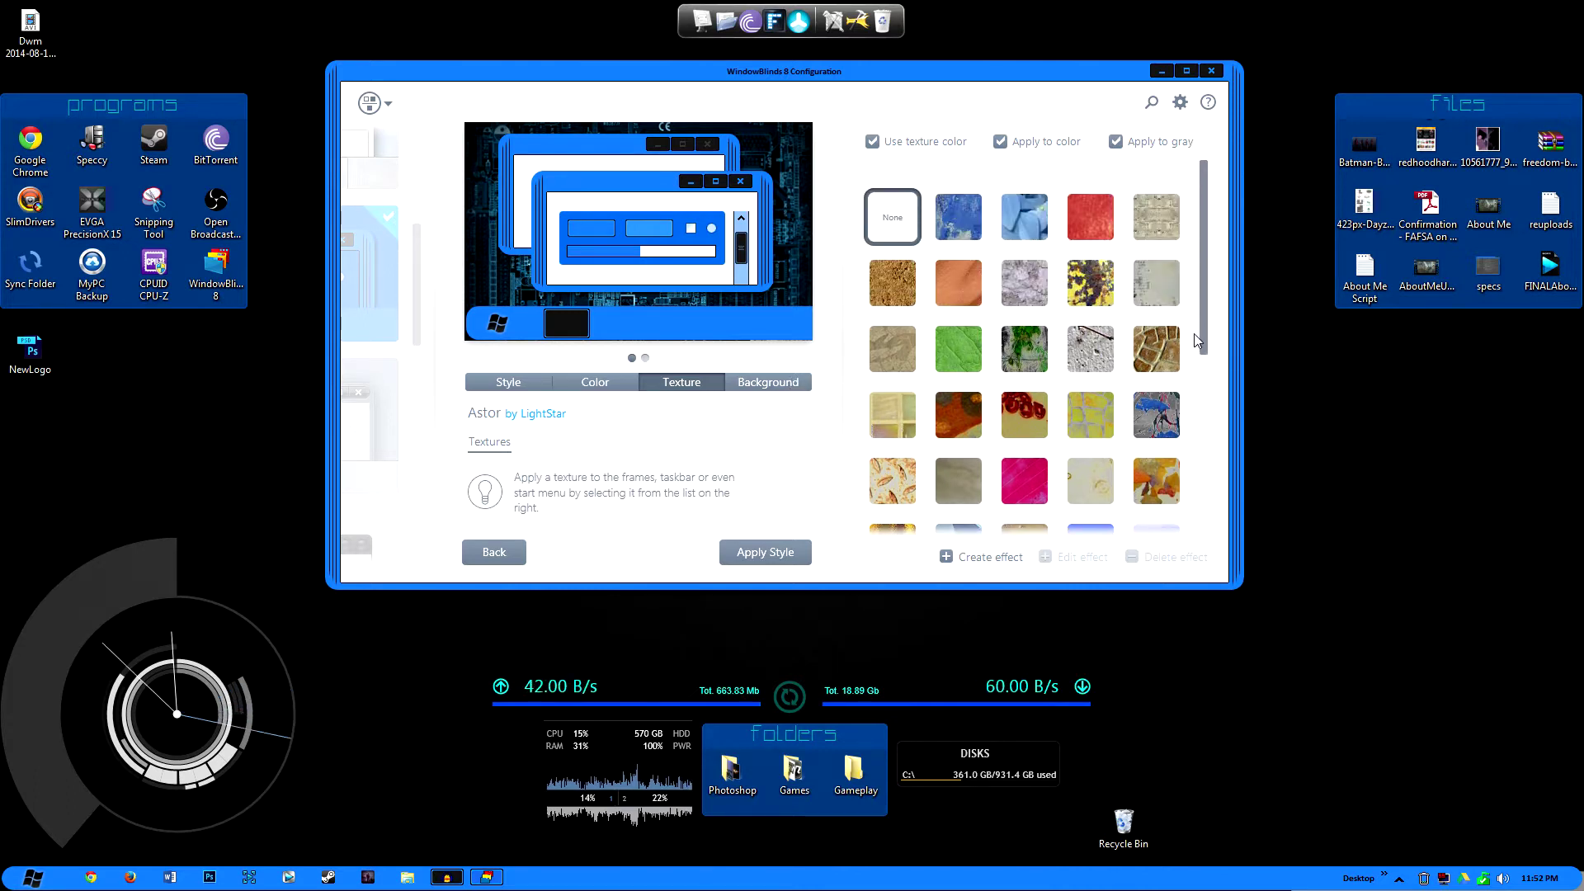
{"action": "scroll", "coordinate": [1188, 415], "scroll_direction": "down", "scroll_amount": 3}
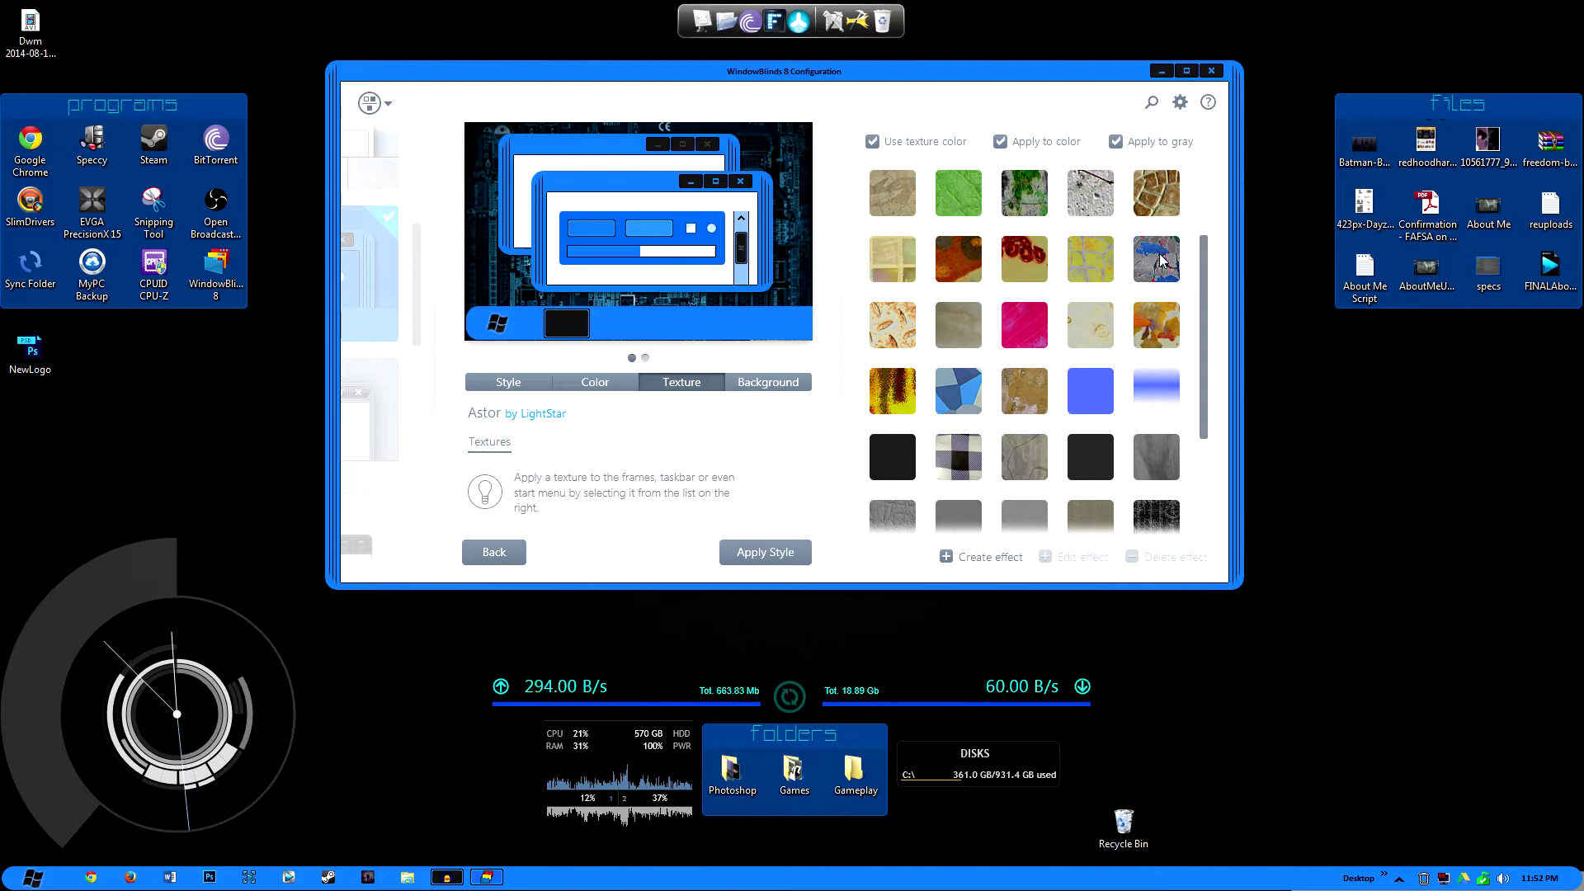
{"action": "scroll", "coordinate": [1203, 284], "scroll_direction": "down", "scroll_amount": 2}
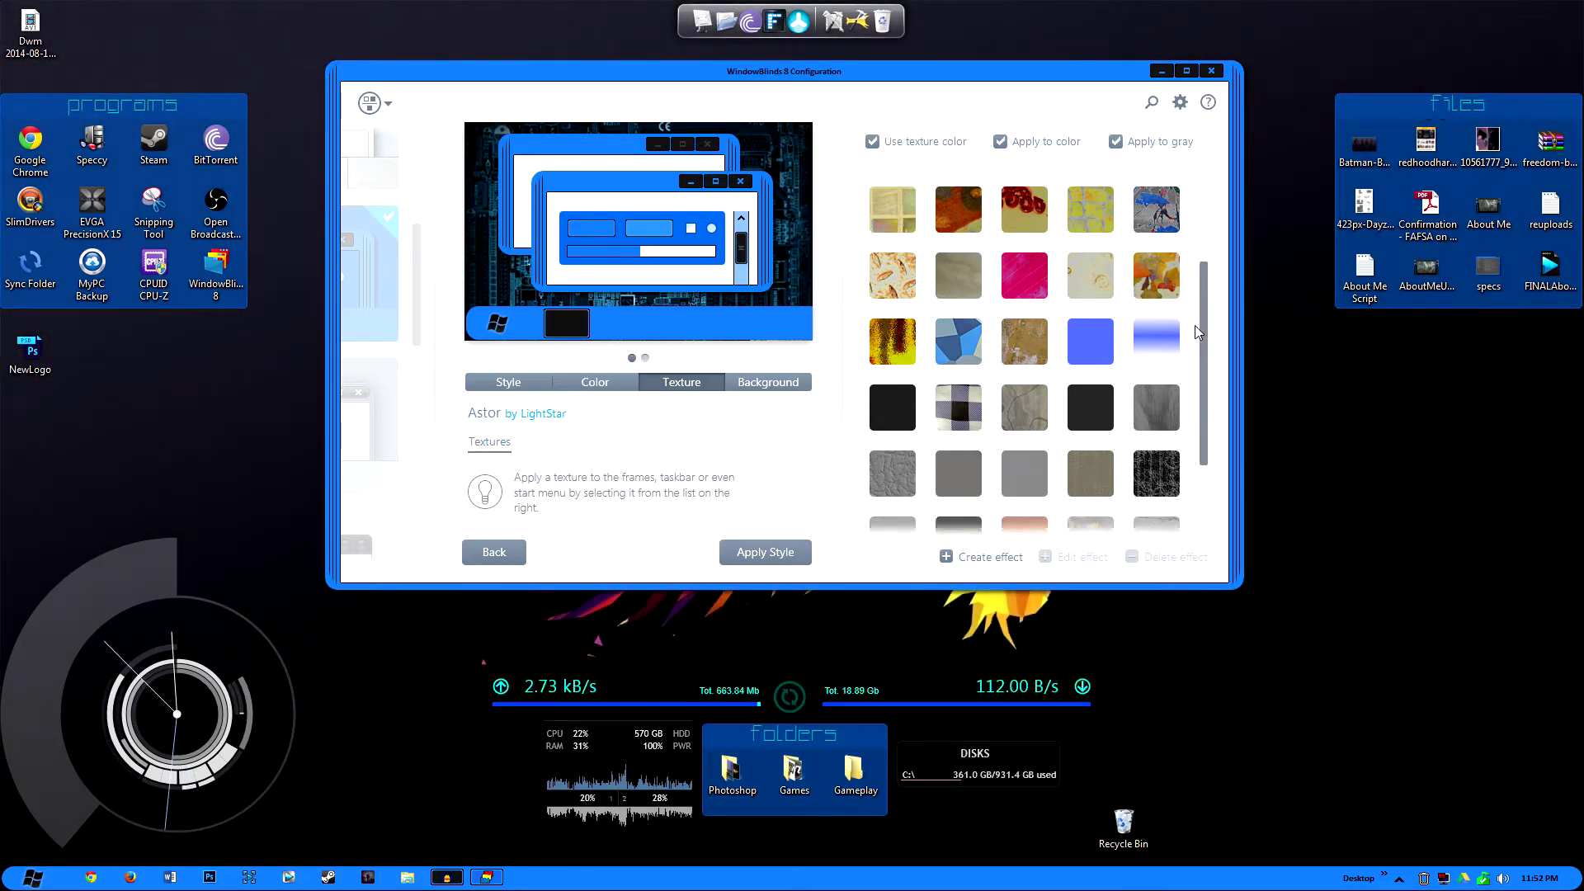
{"action": "scroll", "coordinate": [1197, 330], "scroll_direction": "down", "scroll_amount": 3}
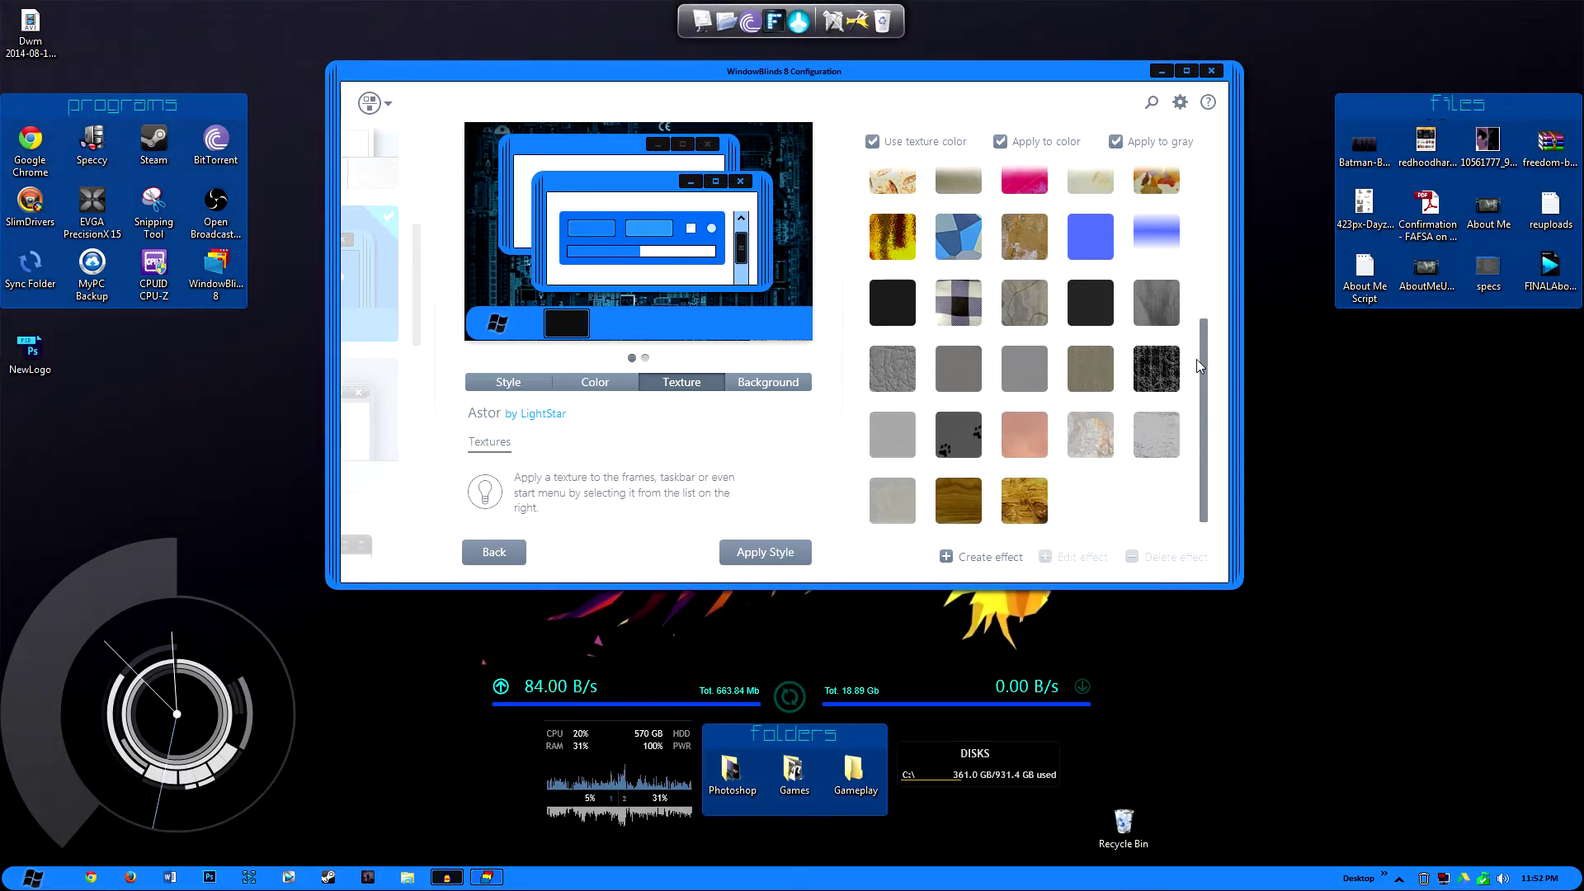
Browse the skin's Background wallpapers, close WindowBlinds configuration, and open the Start menu
{"action": "left_click", "coordinate": [770, 391]}
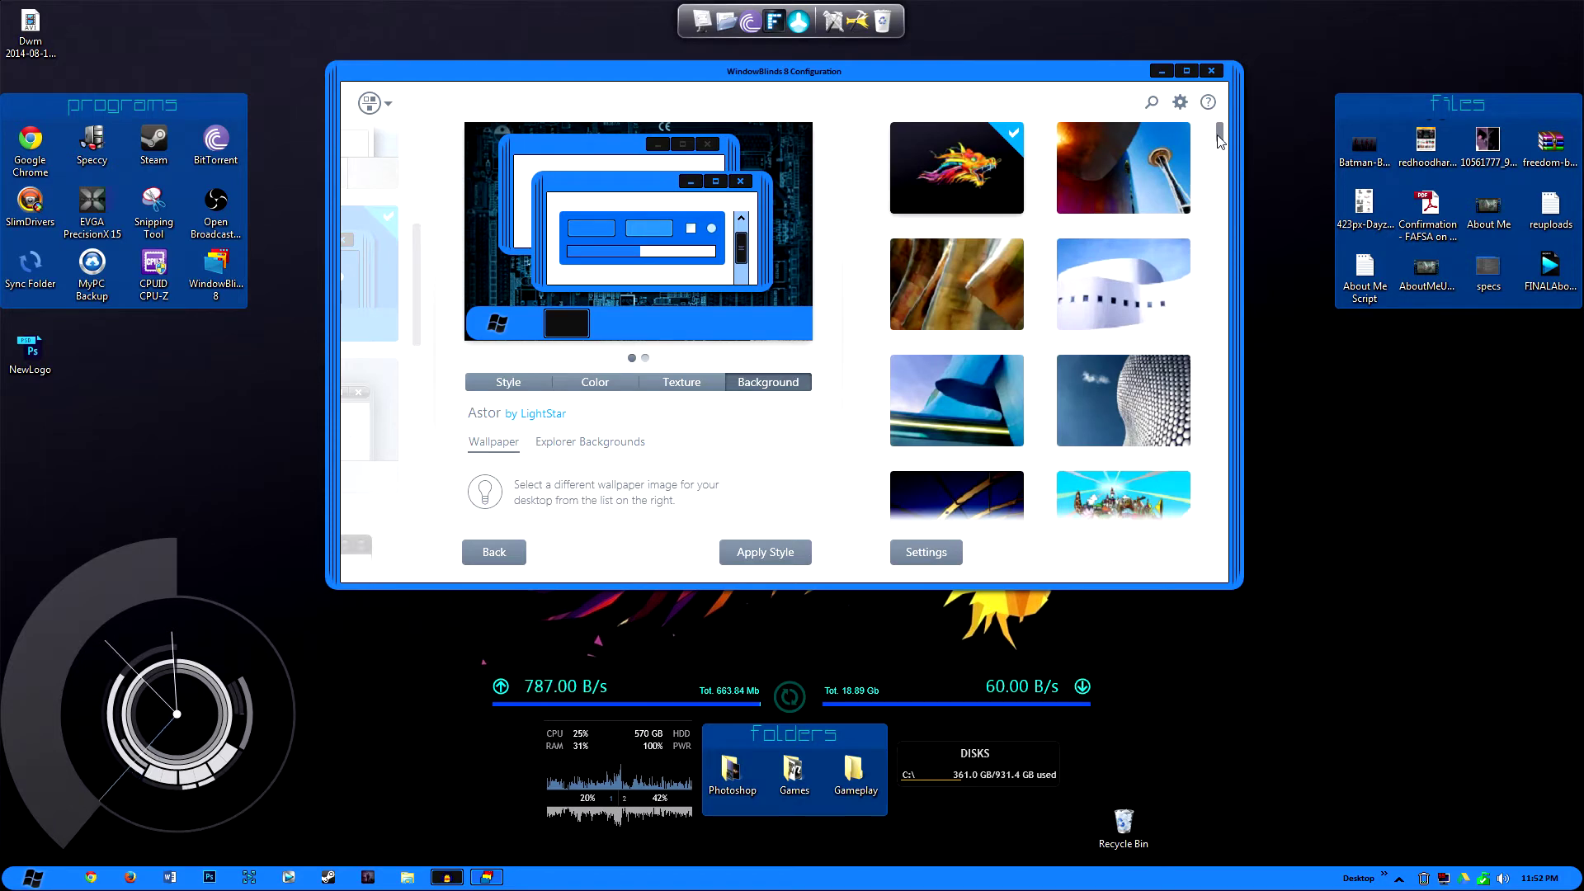
{"action": "scroll", "coordinate": [1221, 147], "scroll_direction": "down", "scroll_amount": 1}
{"action": "scroll", "coordinate": [1222, 147], "scroll_direction": "up", "scroll_amount": 1}
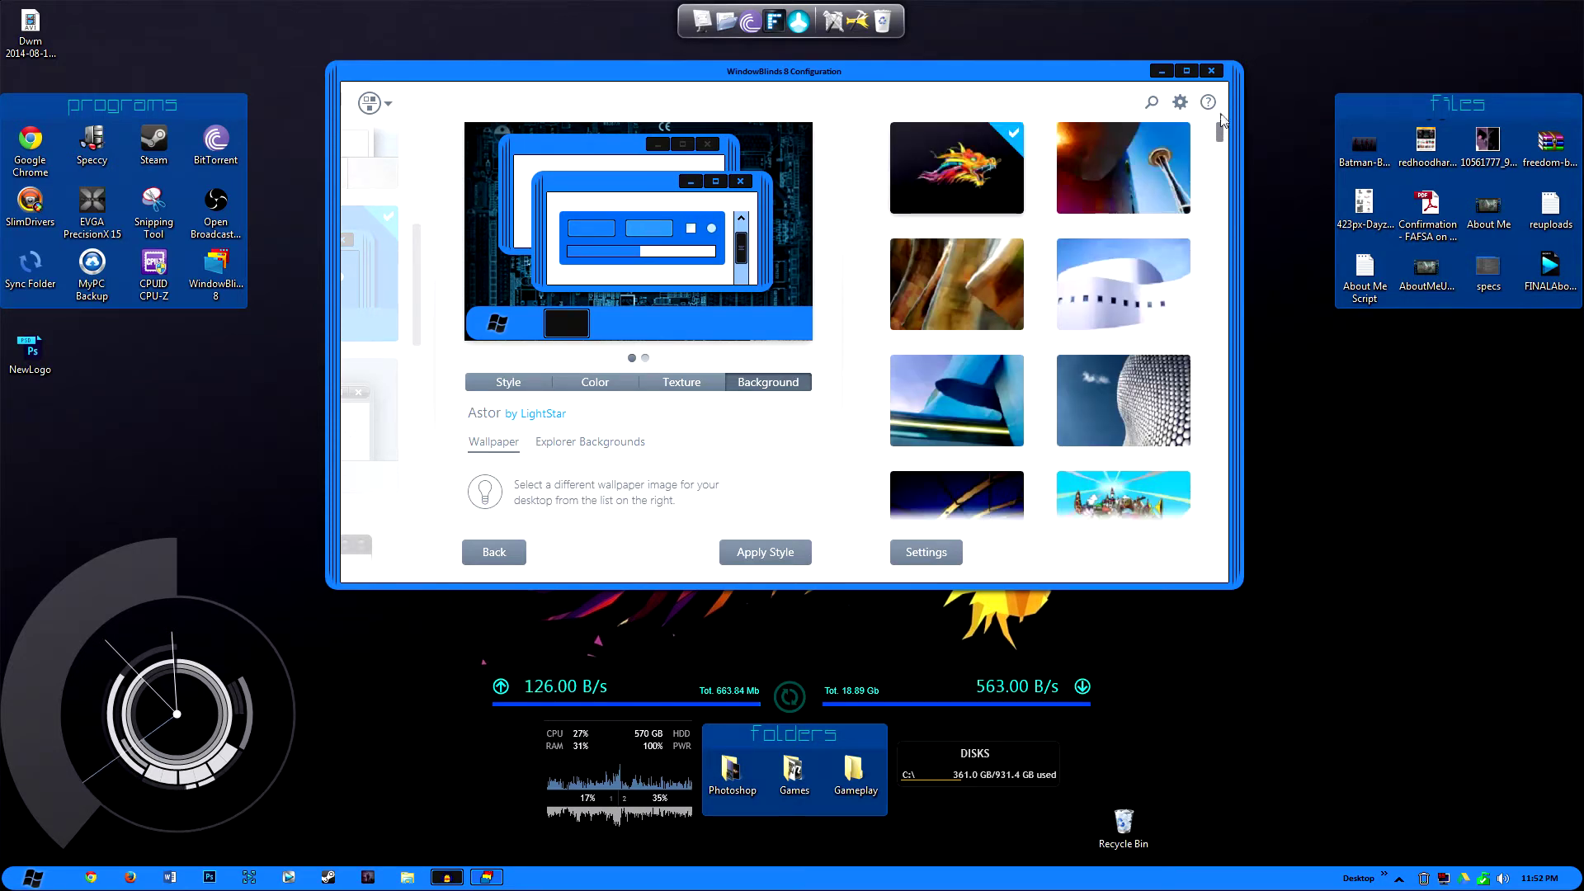
{"action": "left_click", "coordinate": [1211, 71]}
{"action": "key", "text": "super"}
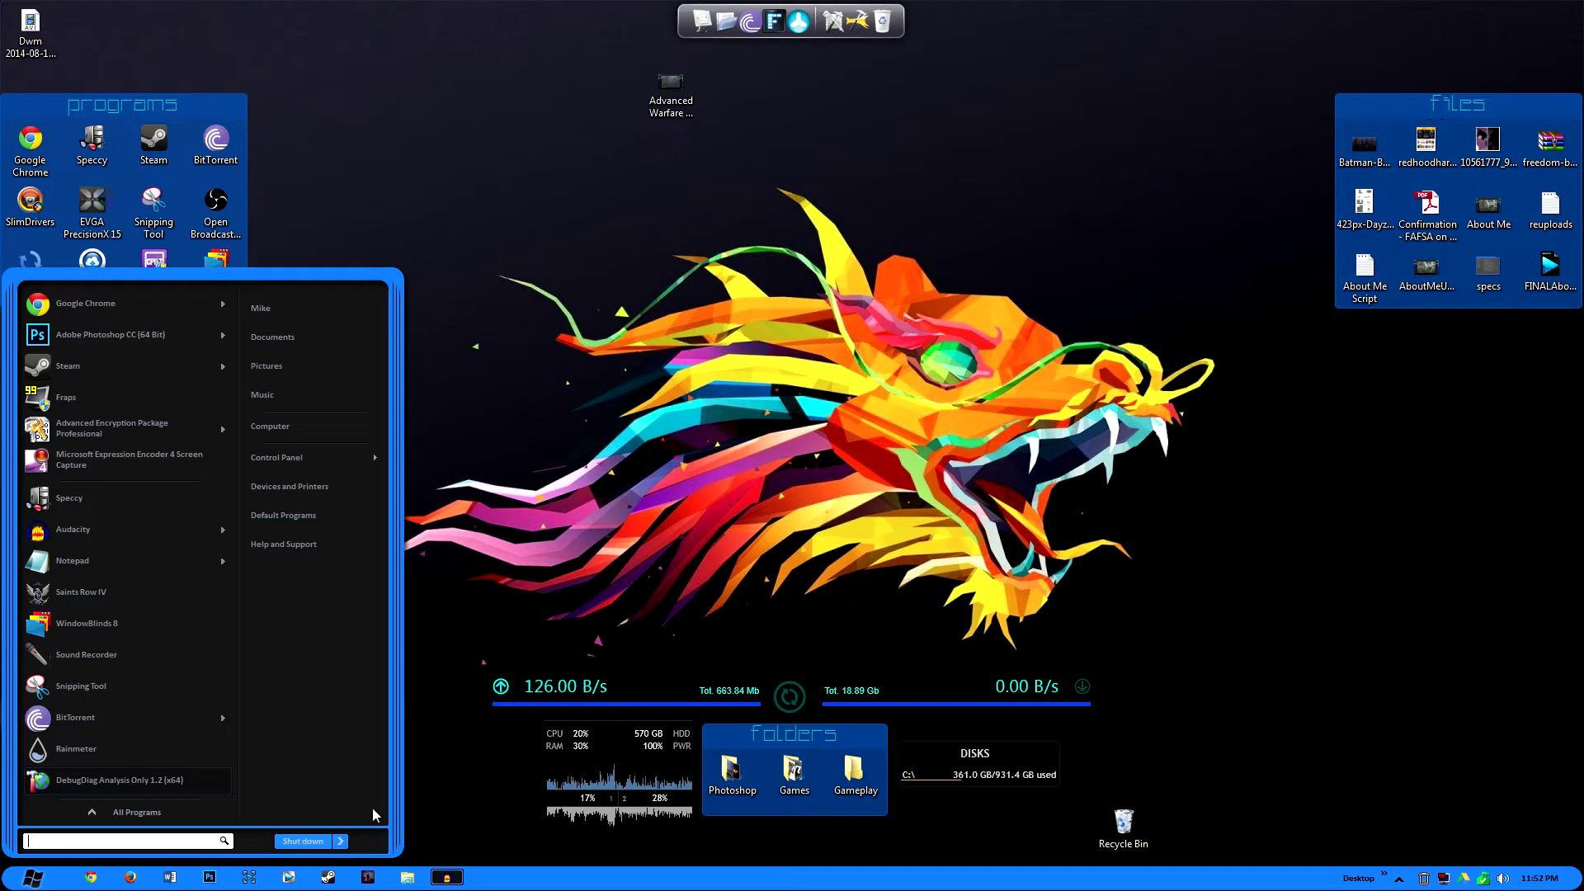
Dismiss the Start menu, reopen it briefly, then close it again
{"action": "left_click", "coordinate": [423, 802]}
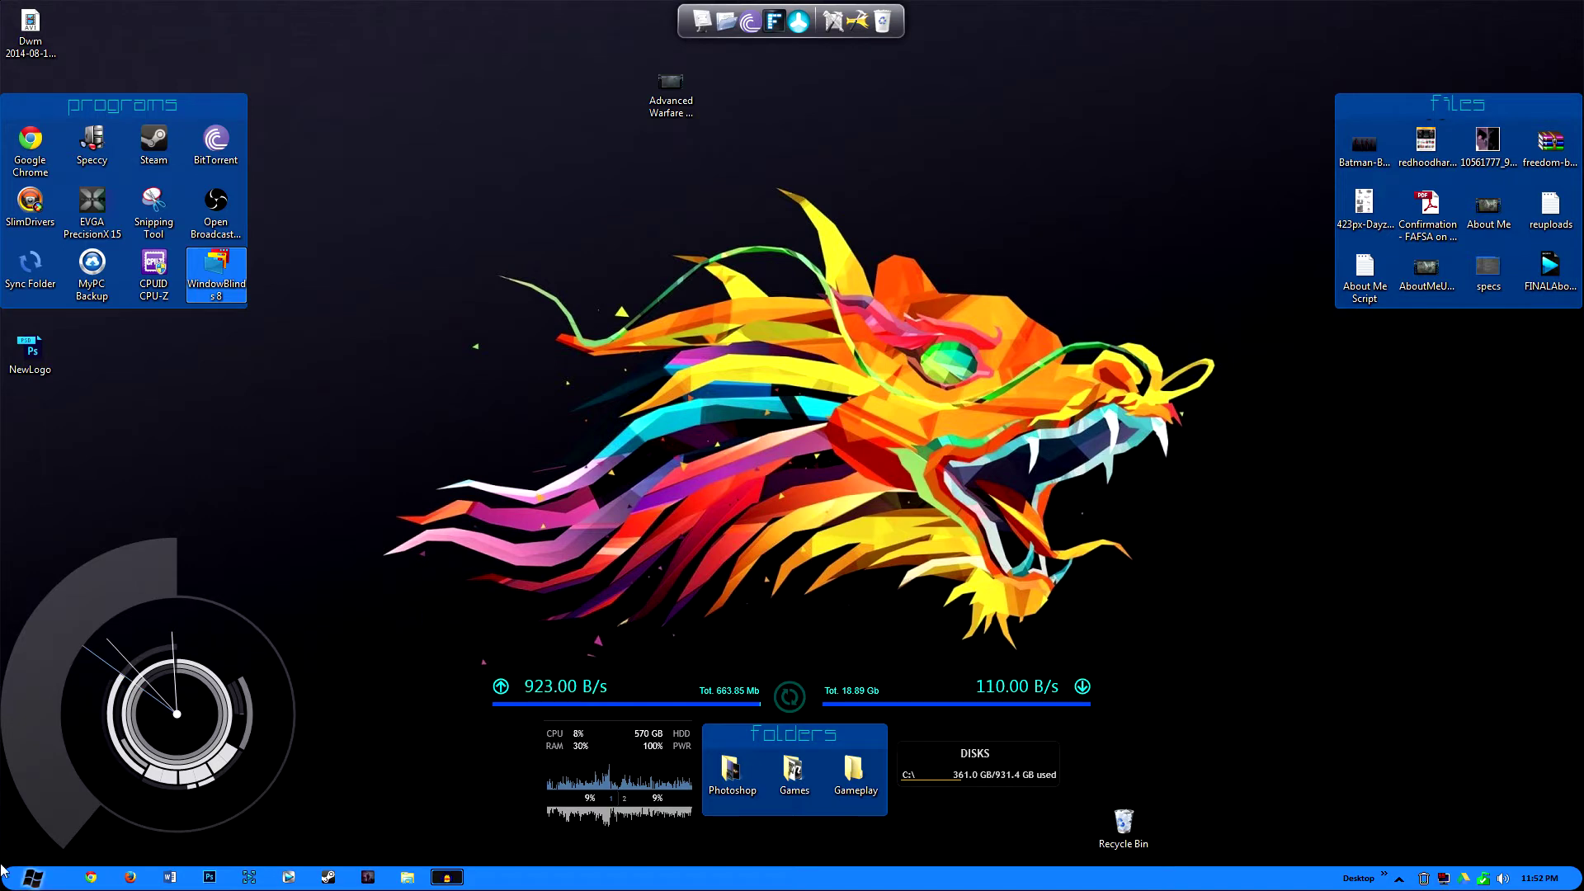
{"action": "left_click", "coordinate": [31, 879]}
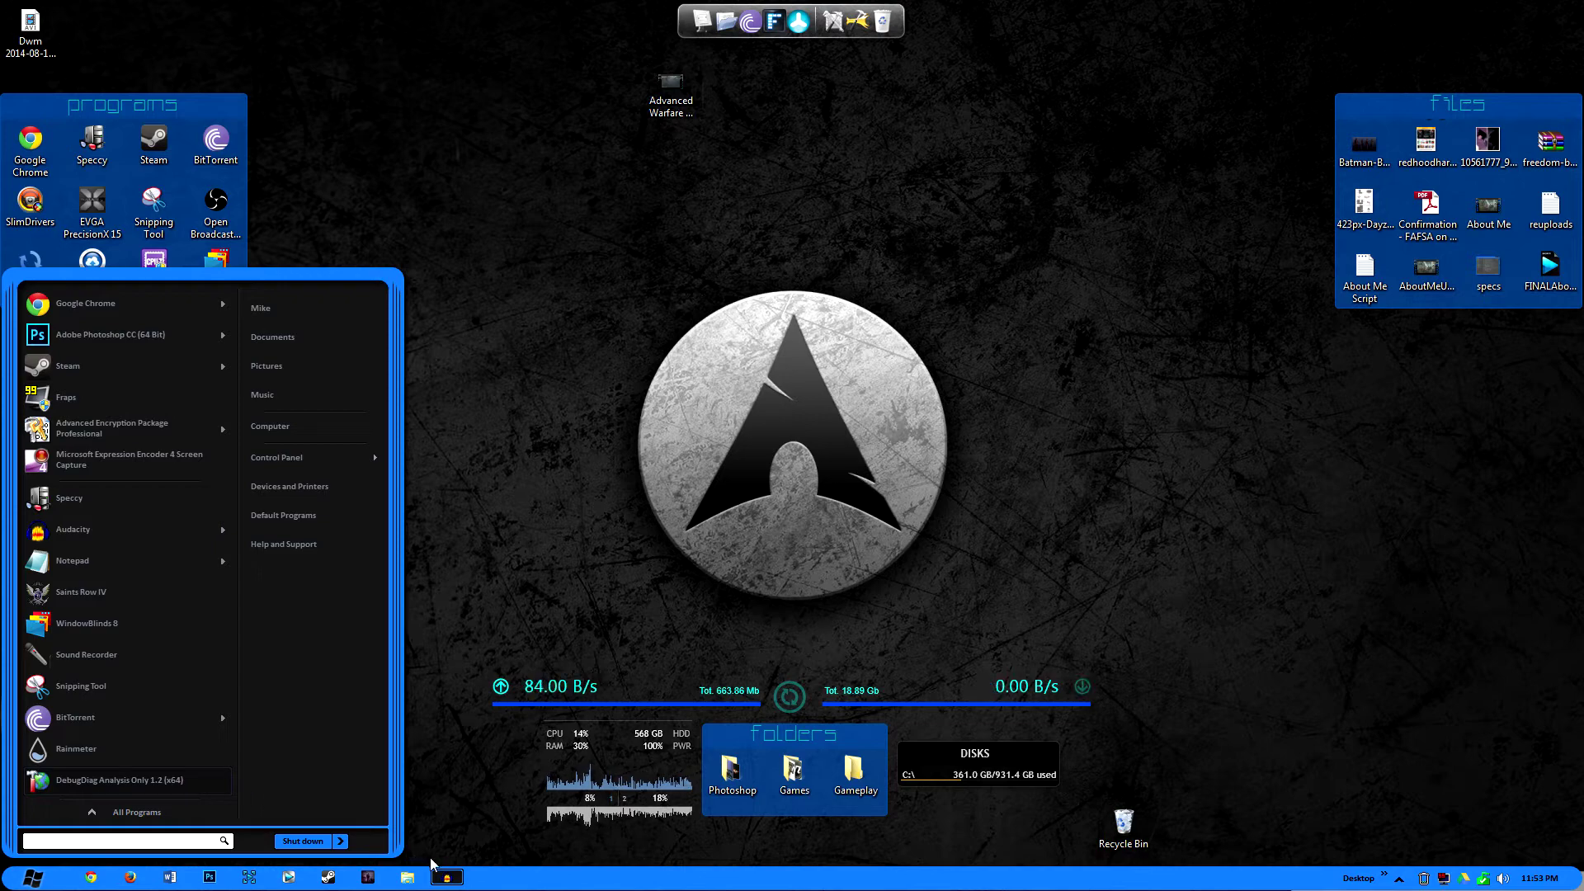
{"action": "left_click", "coordinate": [429, 851]}
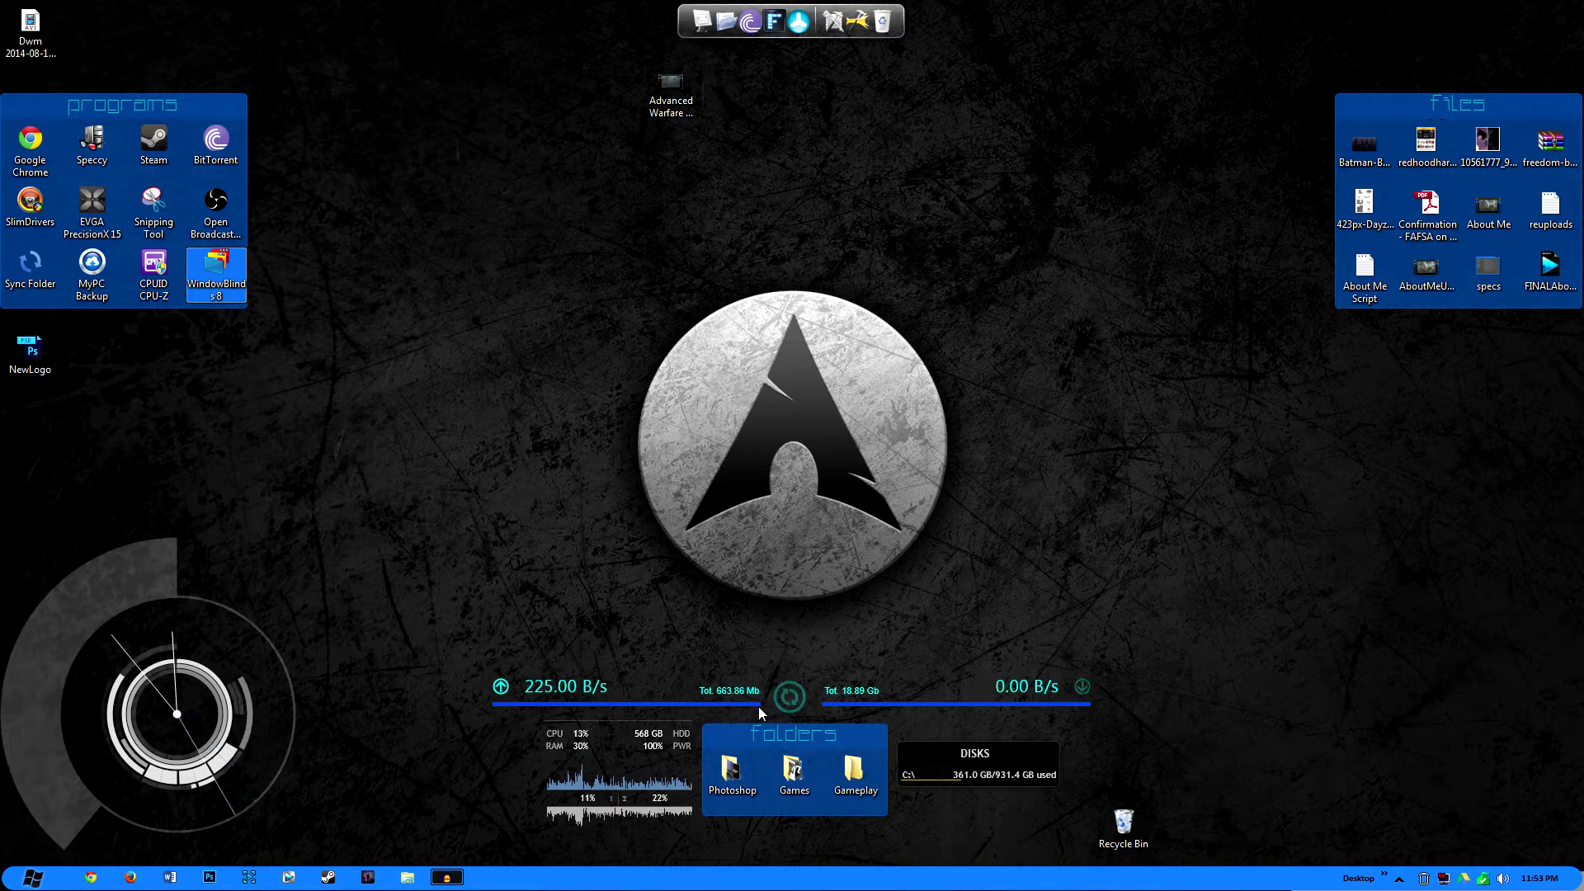
Let the wallpaper slideshow cycle to the blue Intel circuit-board image
{"action": "left_click", "coordinate": [685, 536]}
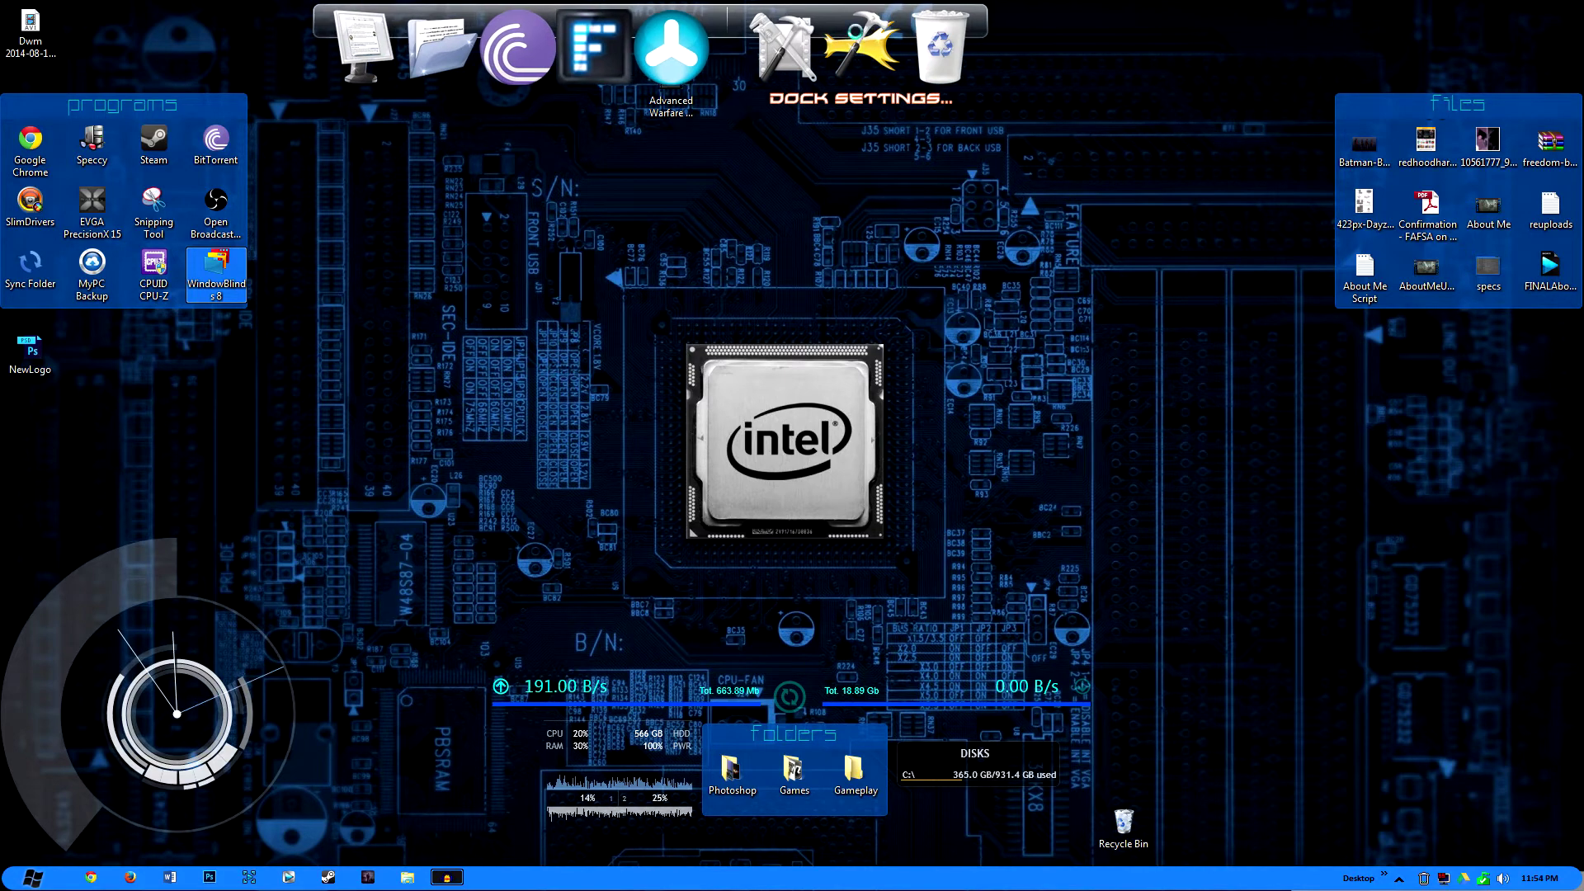
Open ObjectDock's Dock Settings, preview the Brushed theme, then restore the CrystalXP.net theme
{"action": "left_click", "coordinate": [839, 100]}
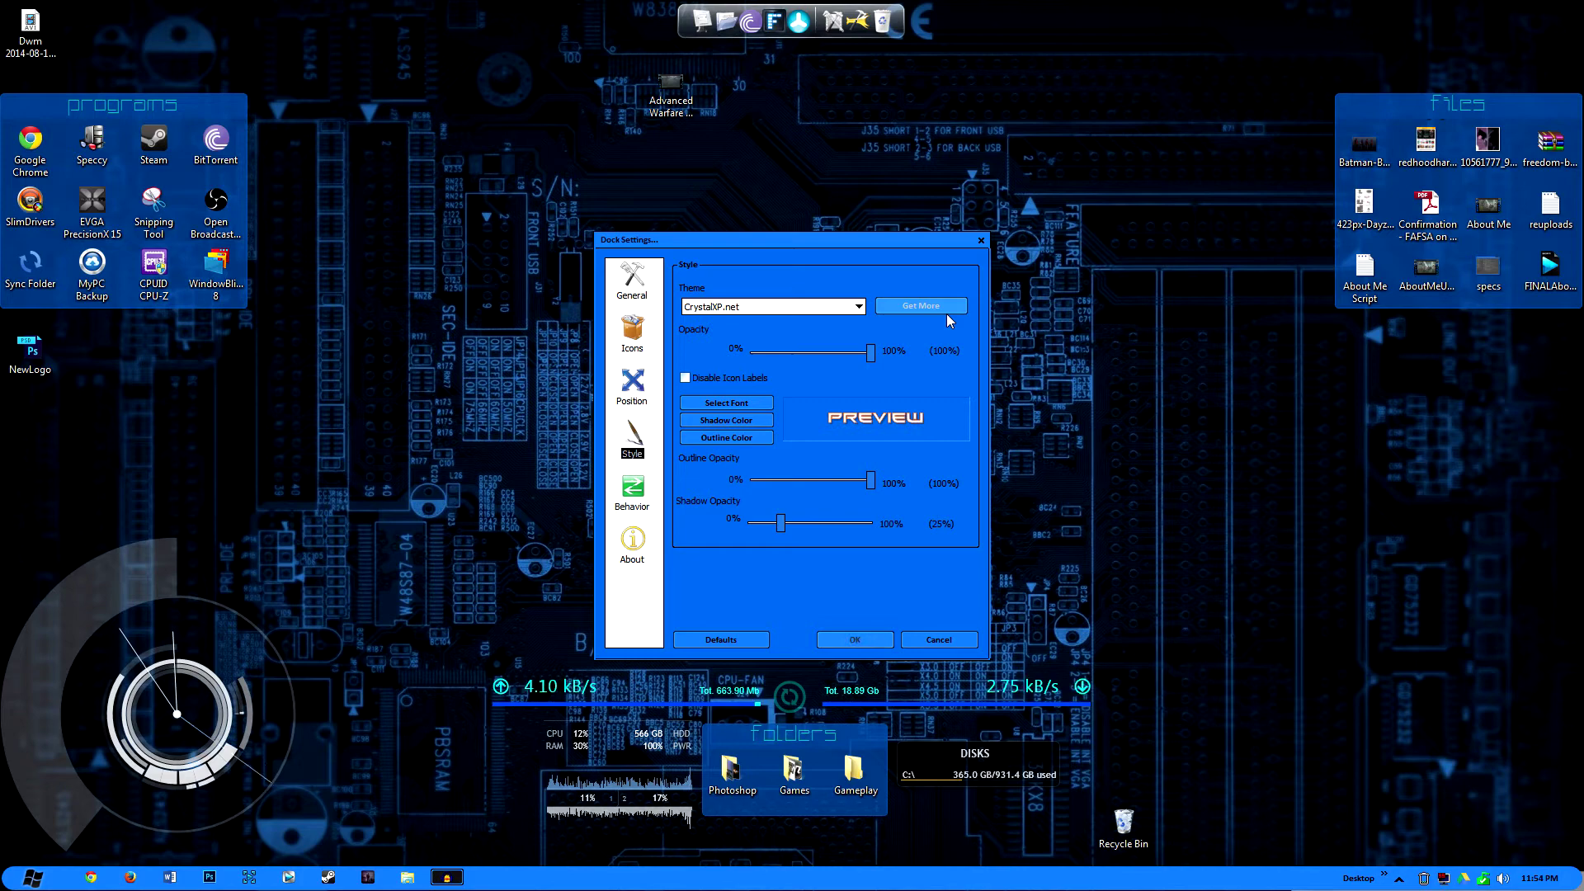
{"action": "left_click_drag", "start_coordinate": [902, 234], "coordinate": [903, 172]}
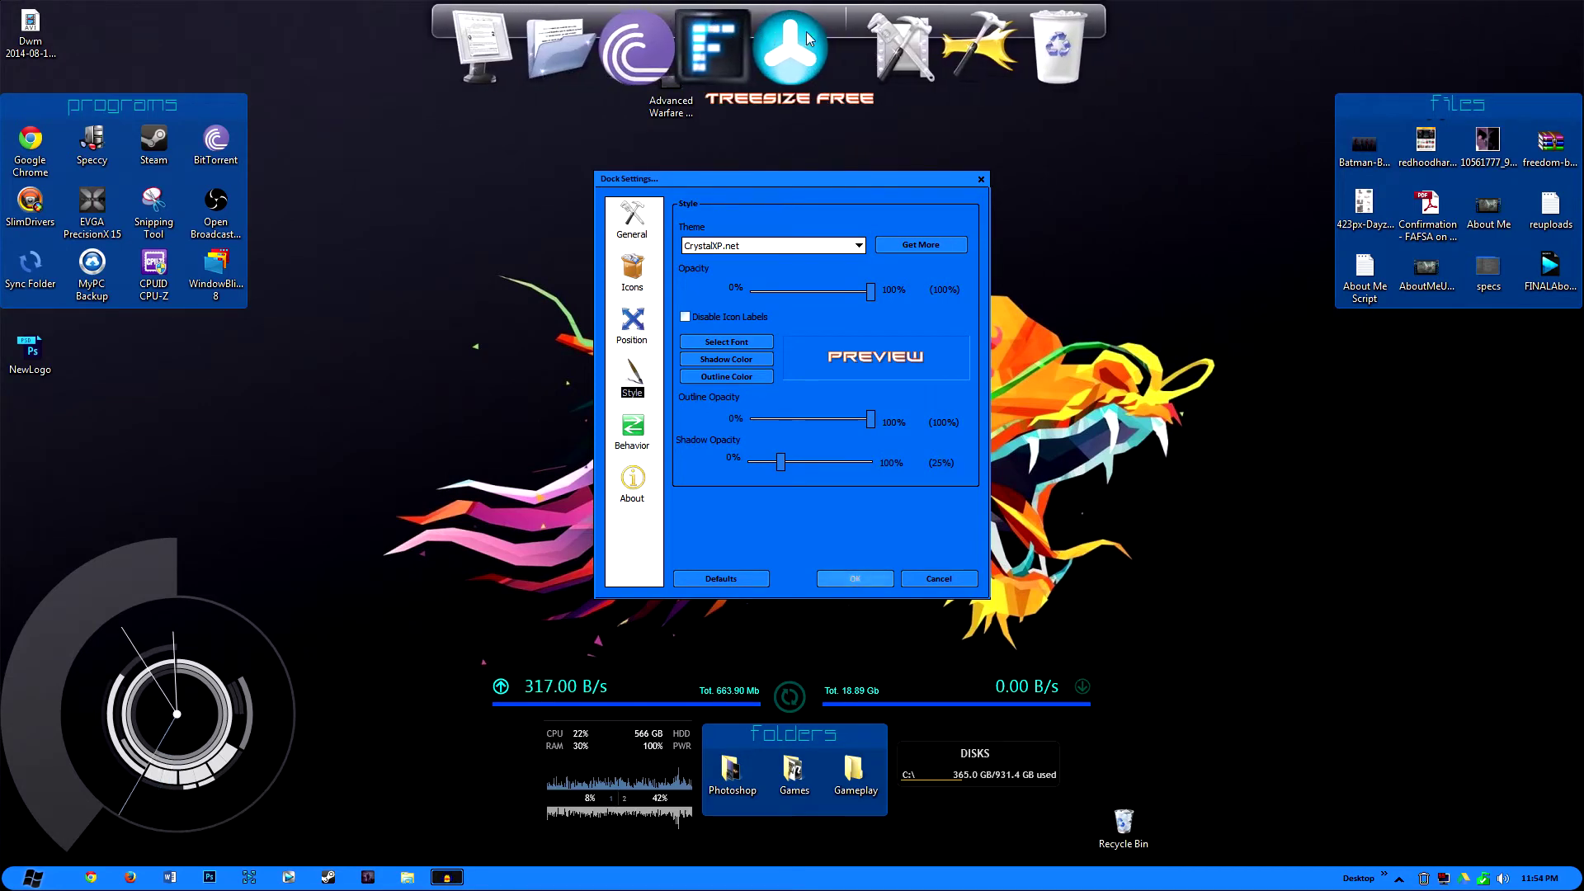
{"action": "left_click", "coordinate": [848, 246]}
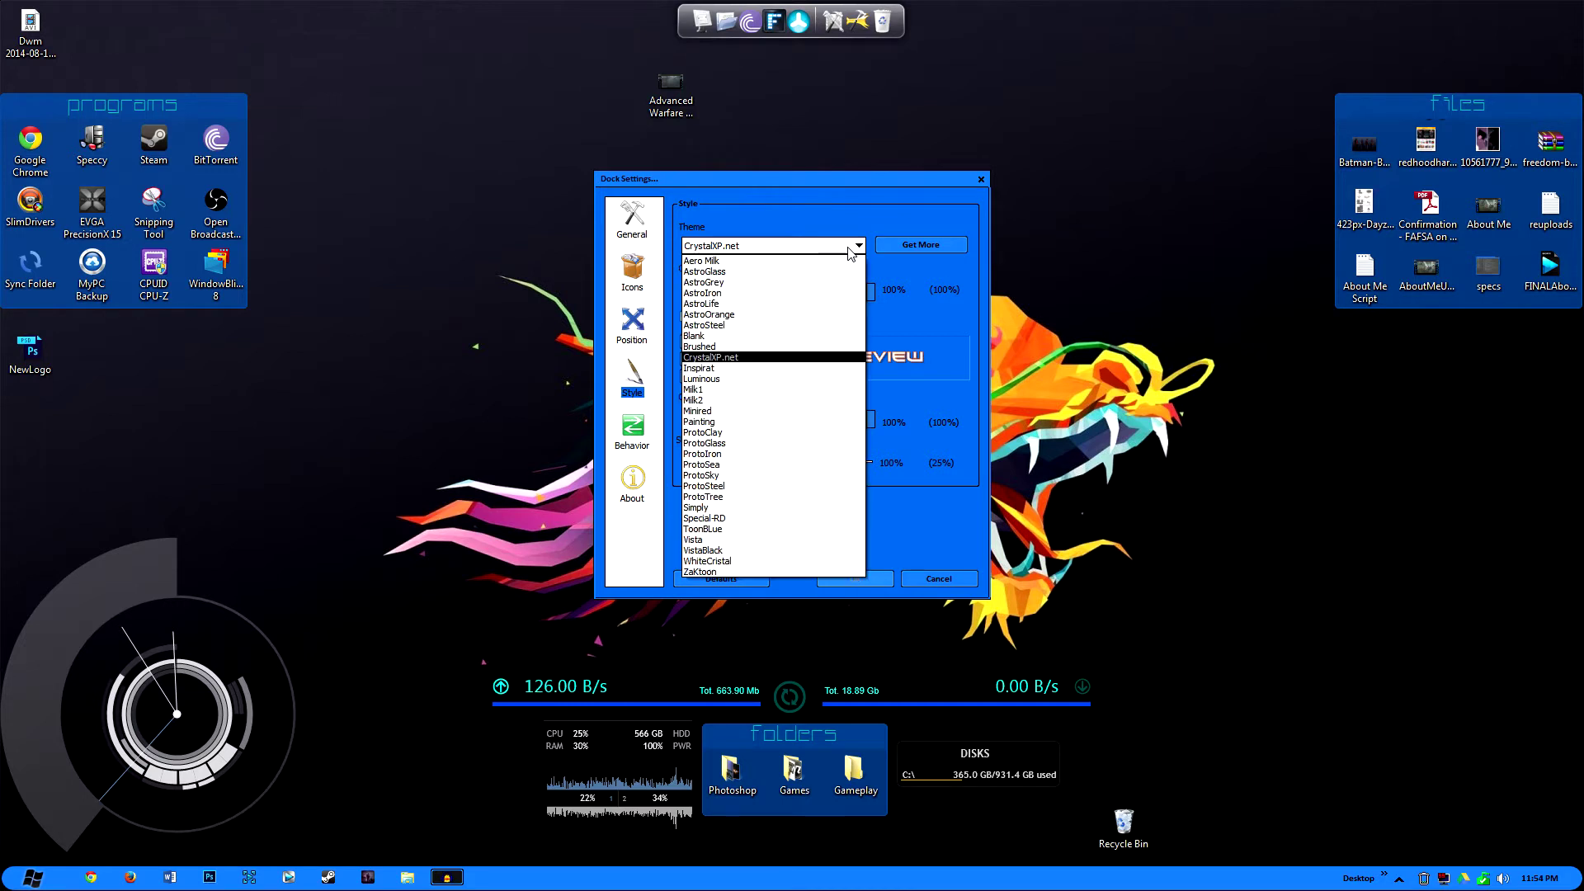
{"action": "left_click", "coordinate": [746, 347]}
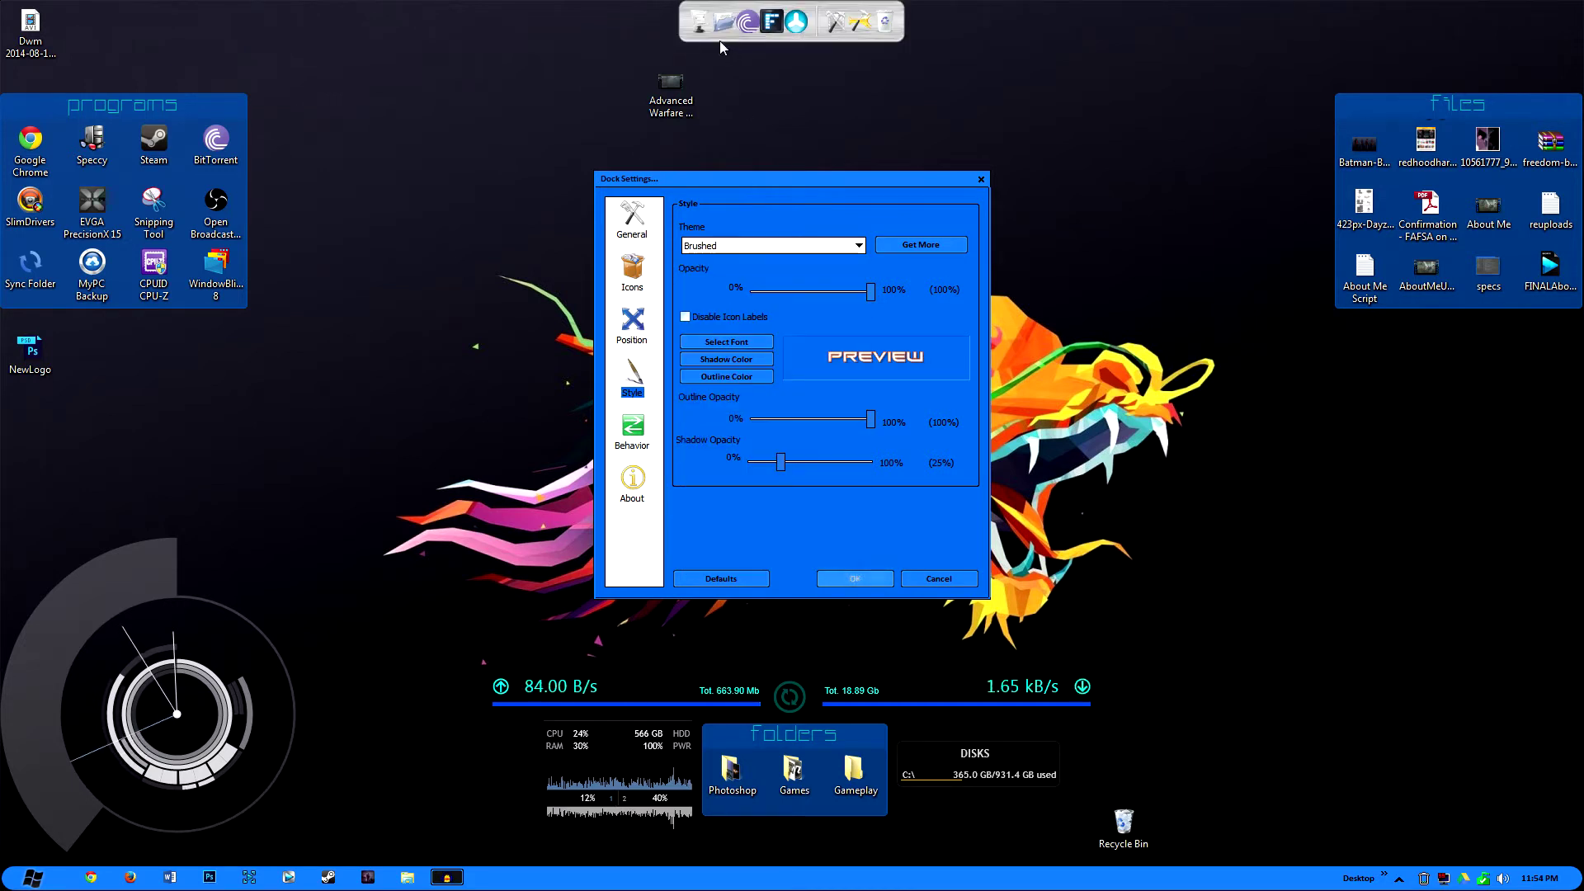
{"action": "left_click", "coordinate": [858, 246]}
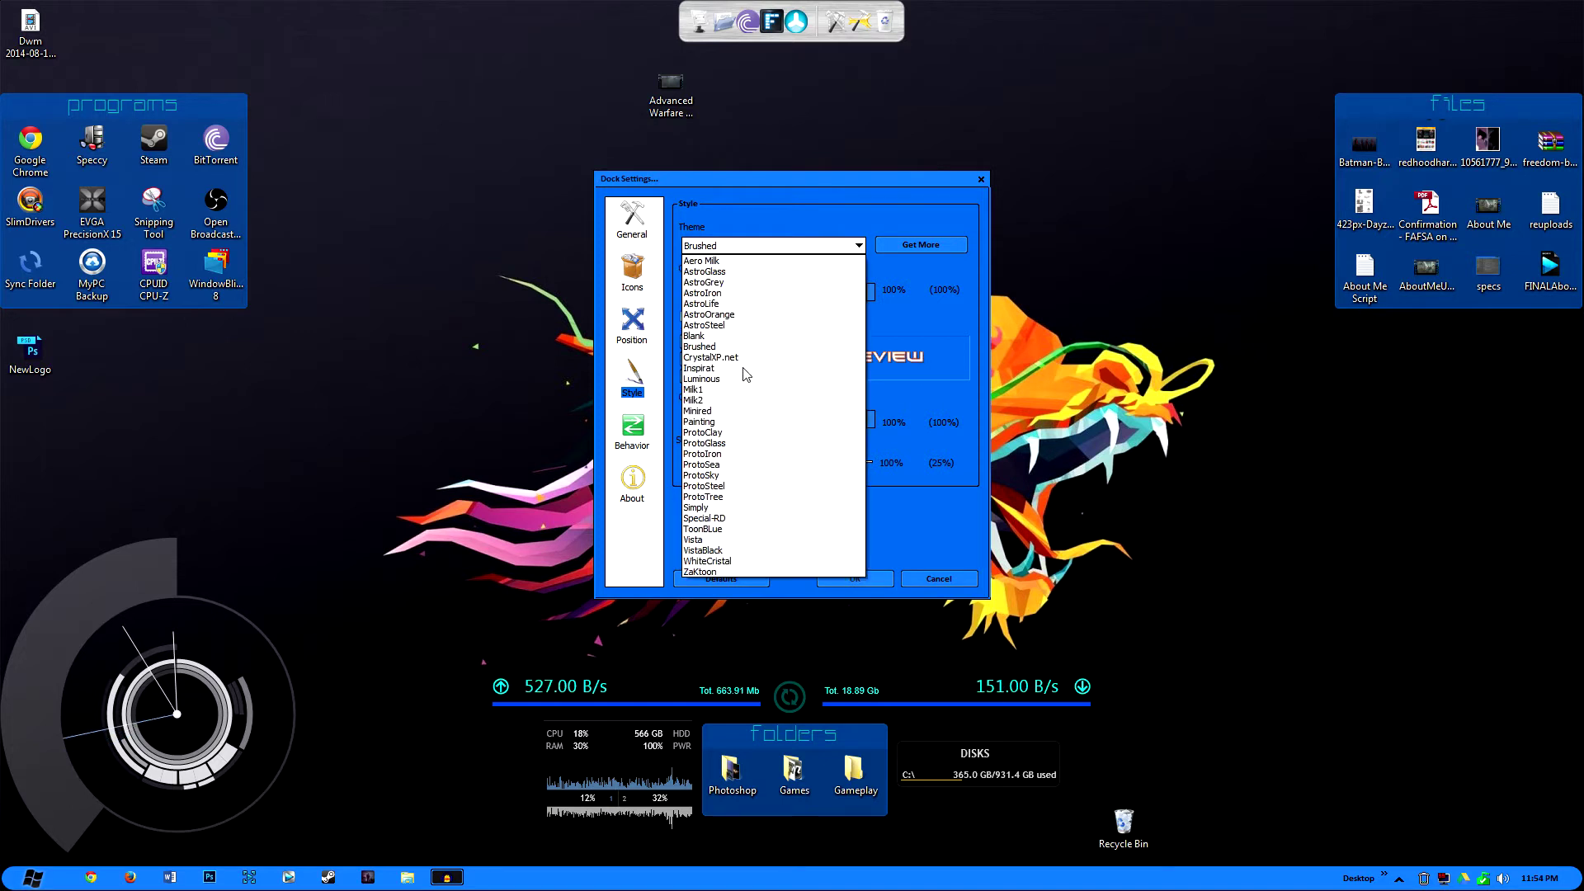
{"action": "left_click", "coordinate": [743, 357]}
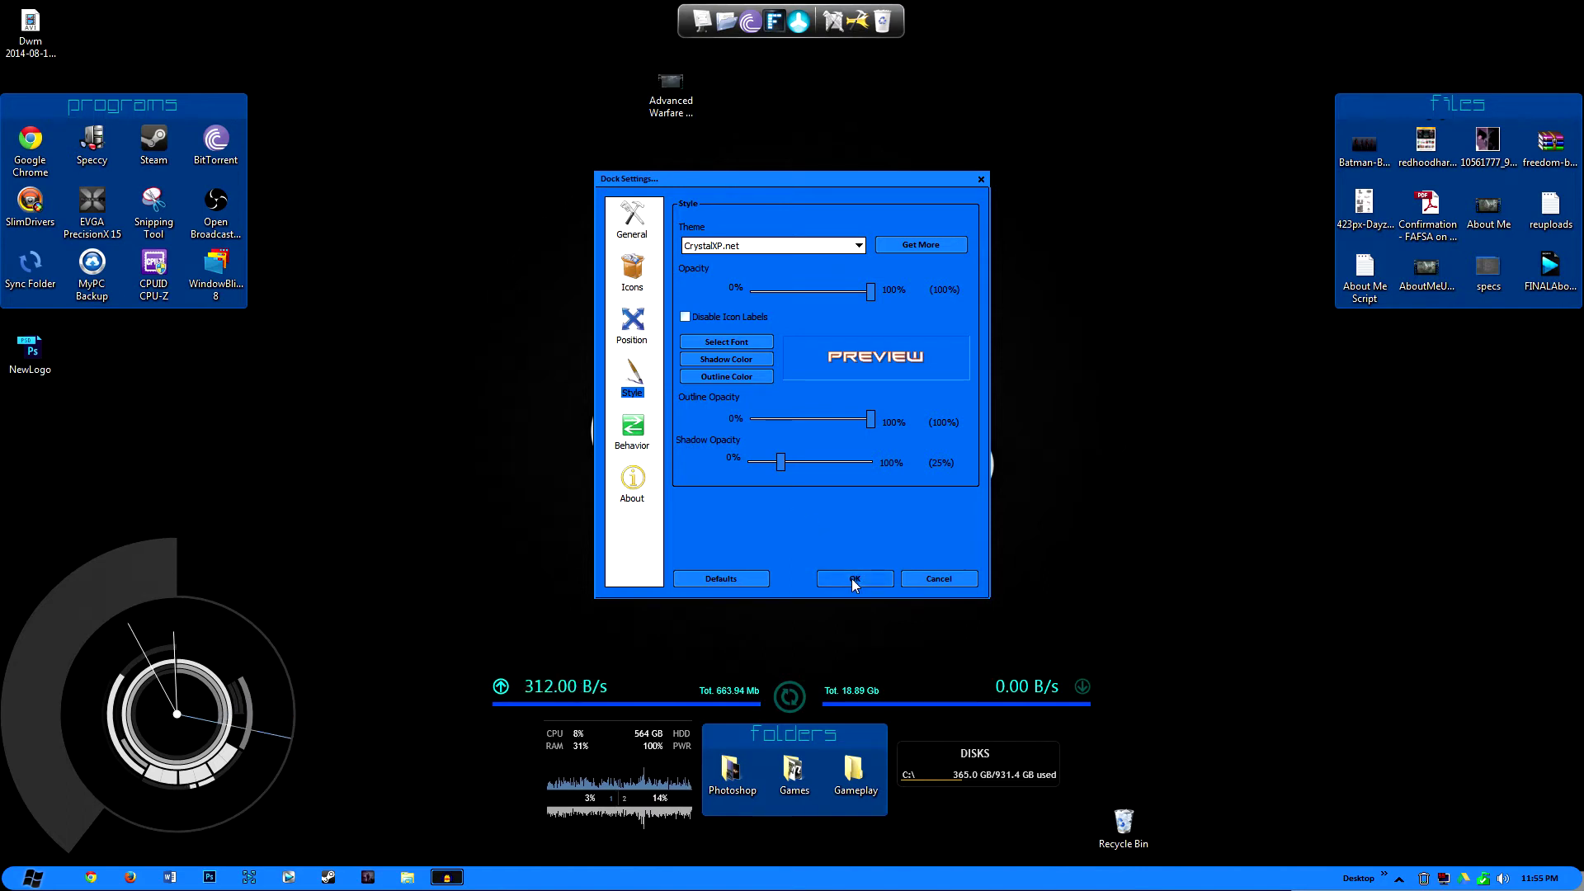
Confirm ObjectDock's Dock Settings with OK, keeping the CrystalXP.net theme
{"action": "left_click", "coordinate": [853, 580]}
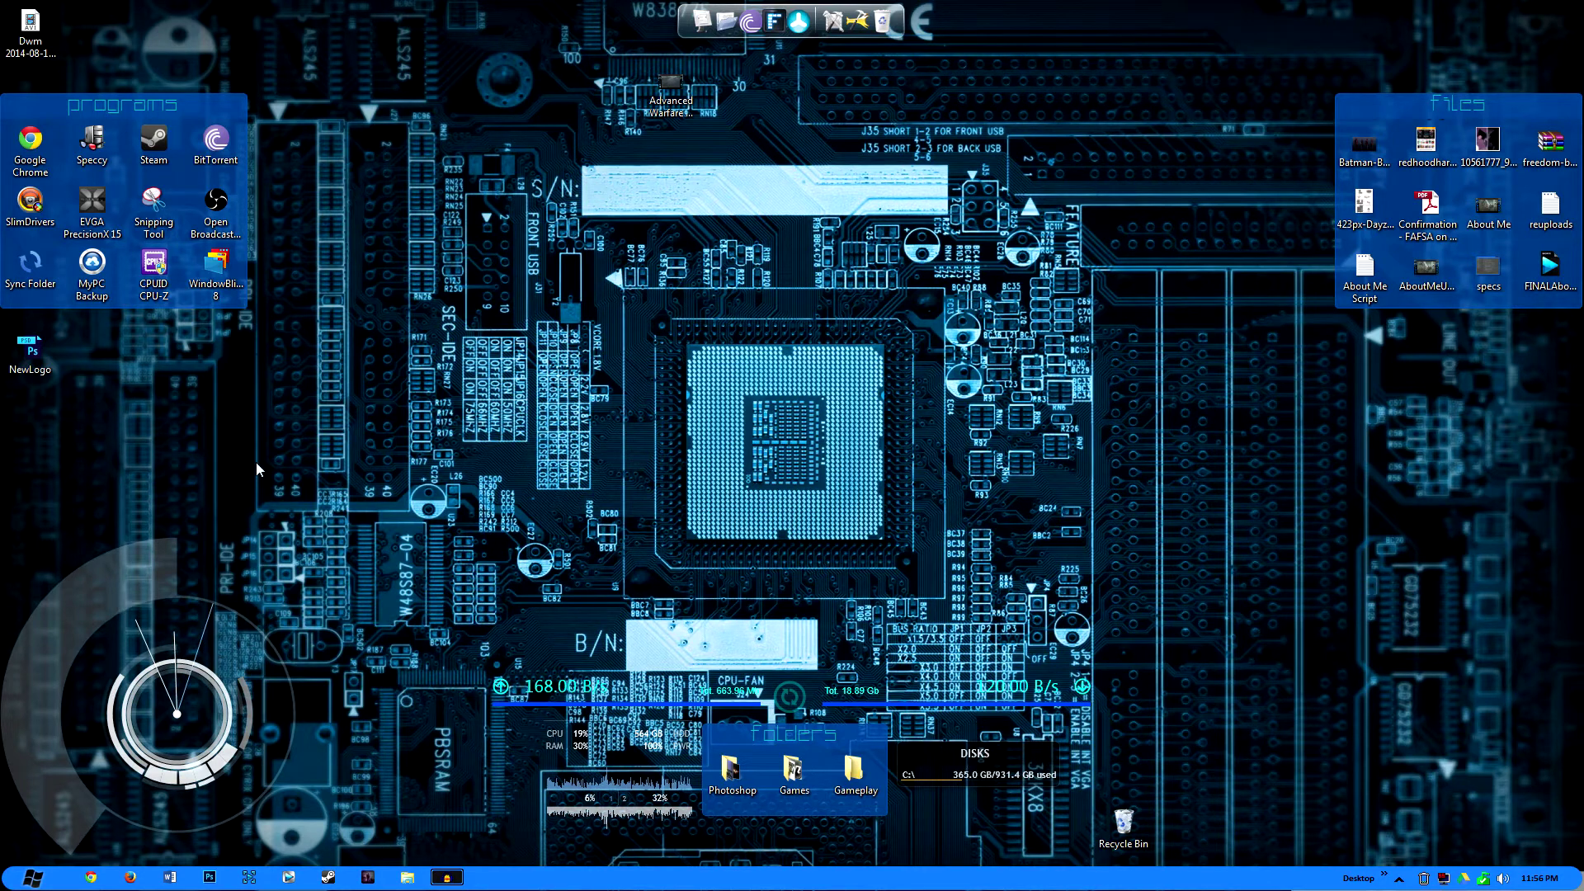
Open Manage Rainmeter from the CPU widget's menu and move the window up and left
{"action": "right_click", "coordinate": [611, 737]}
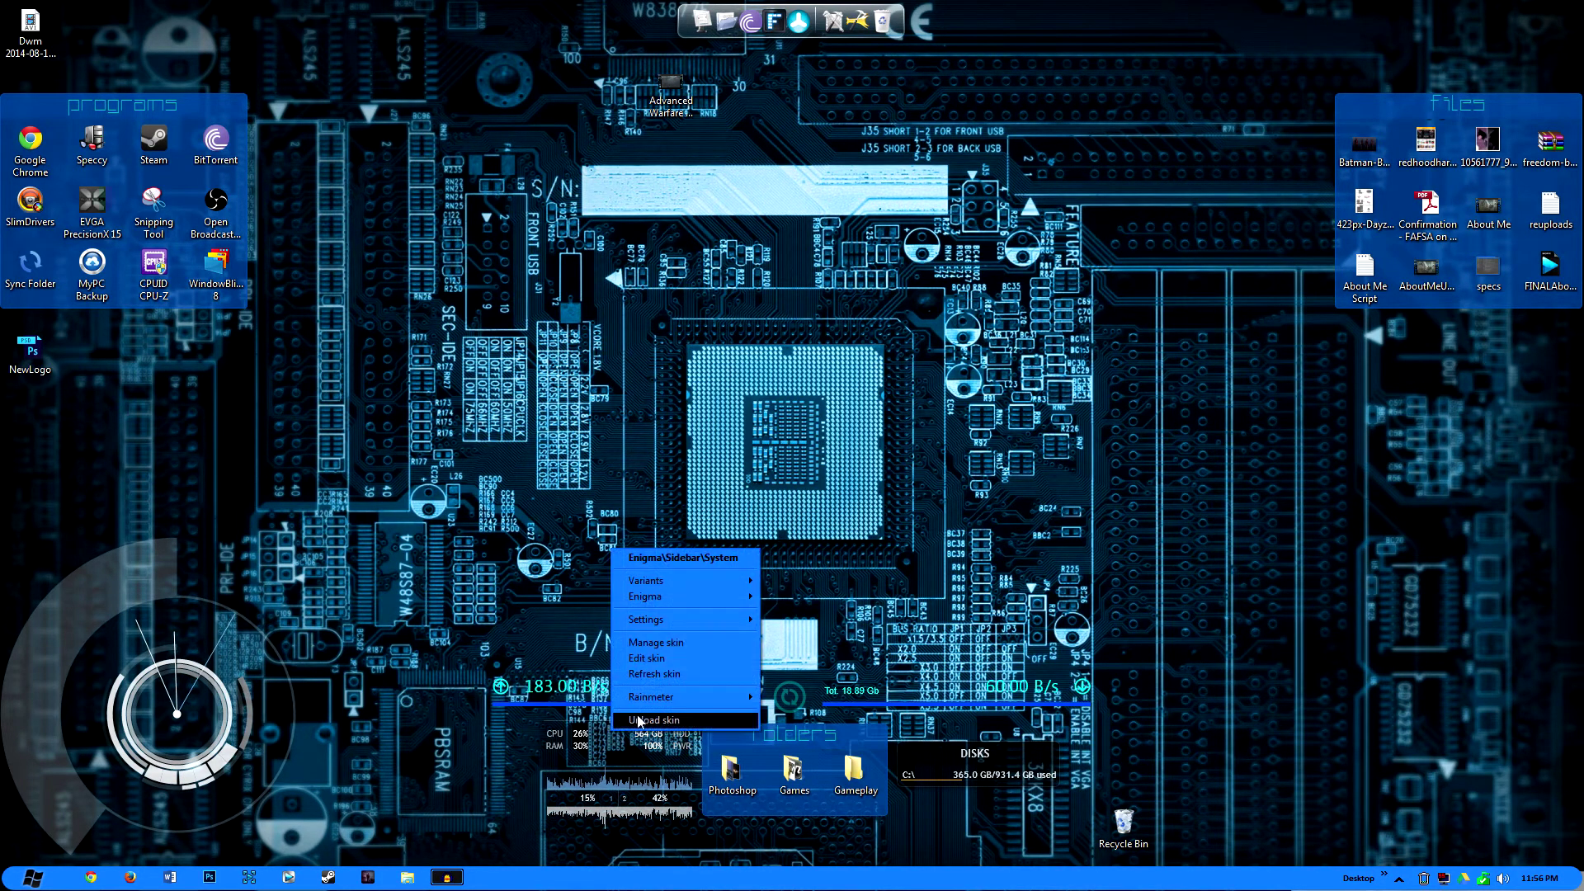
{"action": "mouse_move", "coordinate": [678, 701]}
{"action": "left_click", "coordinate": [787, 701]}
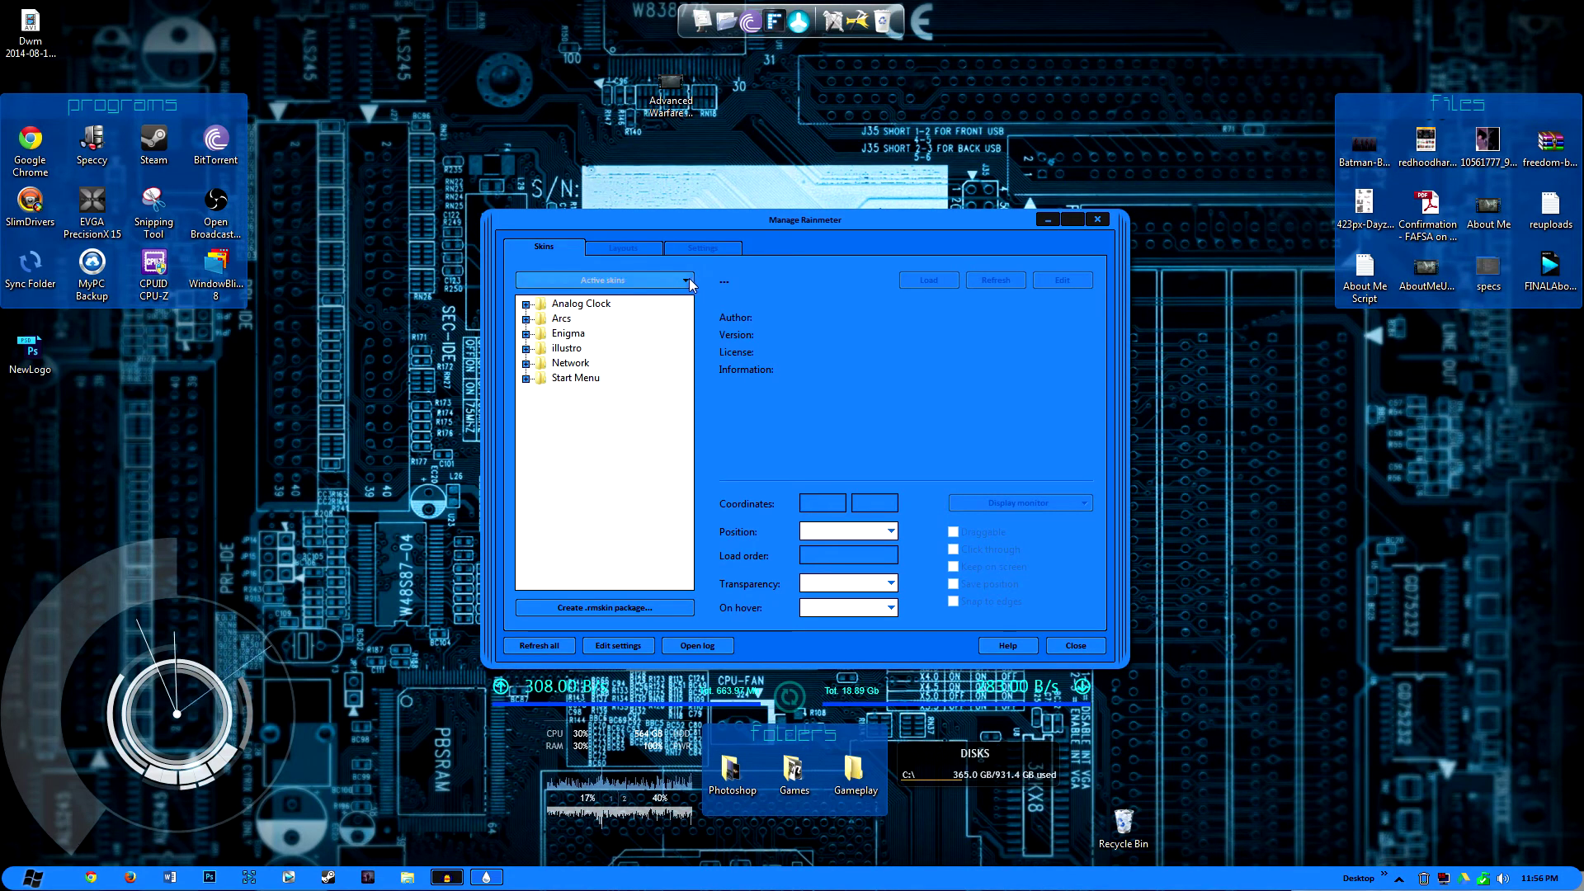
{"action": "left_click_drag", "start_coordinate": [782, 223], "coordinate": [741, 170]}
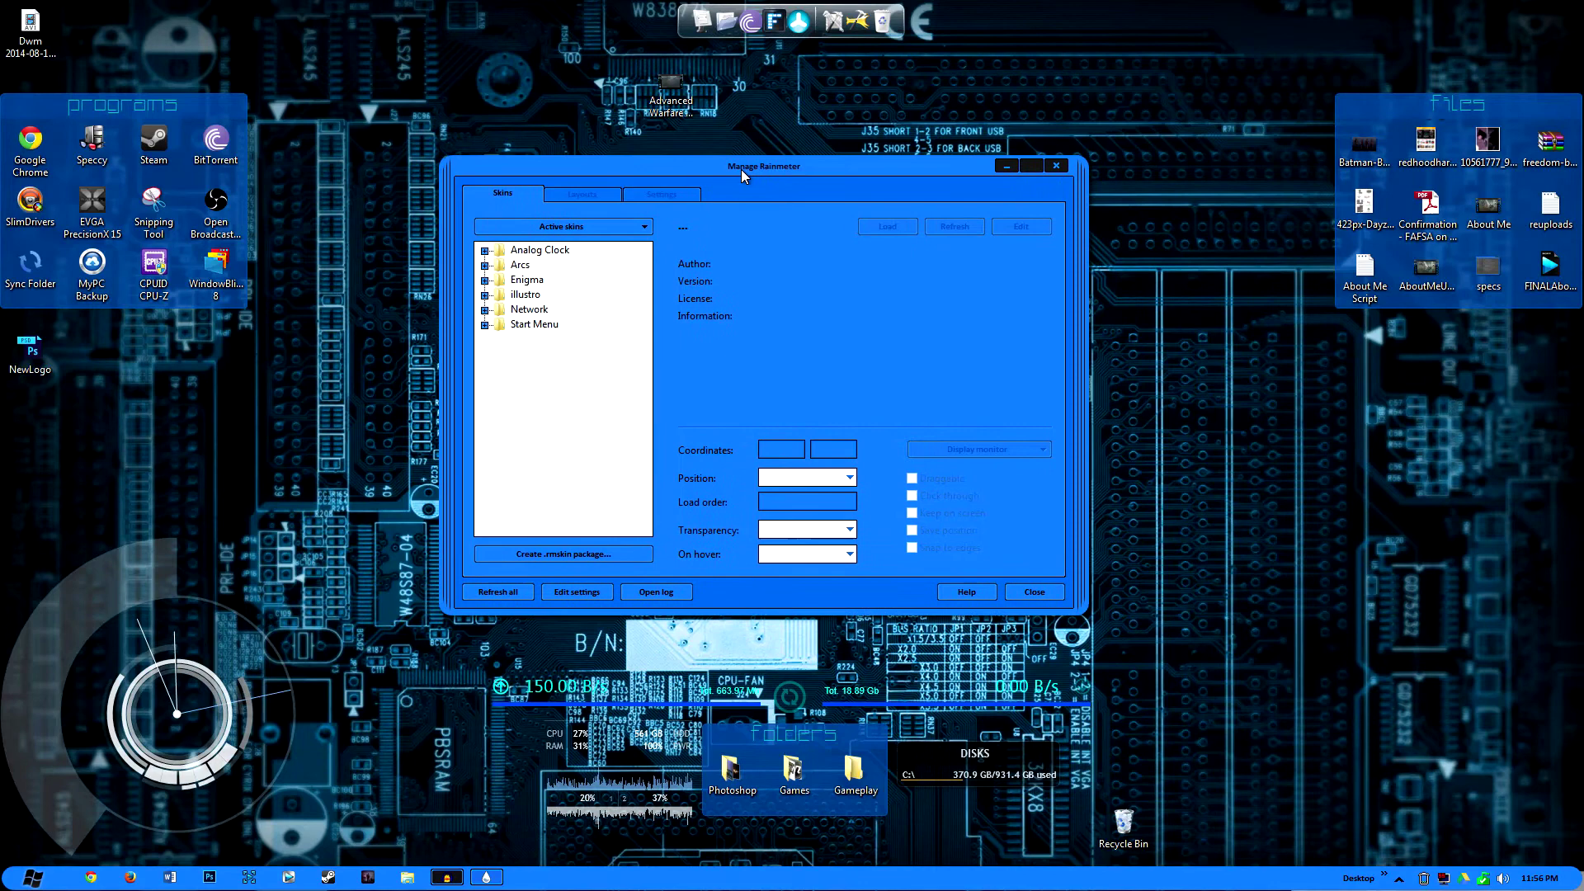
Browse the Analog Clock, Arcs and Enigma skin folders, then show the saved Layouts list
{"action": "left_click", "coordinate": [485, 255]}
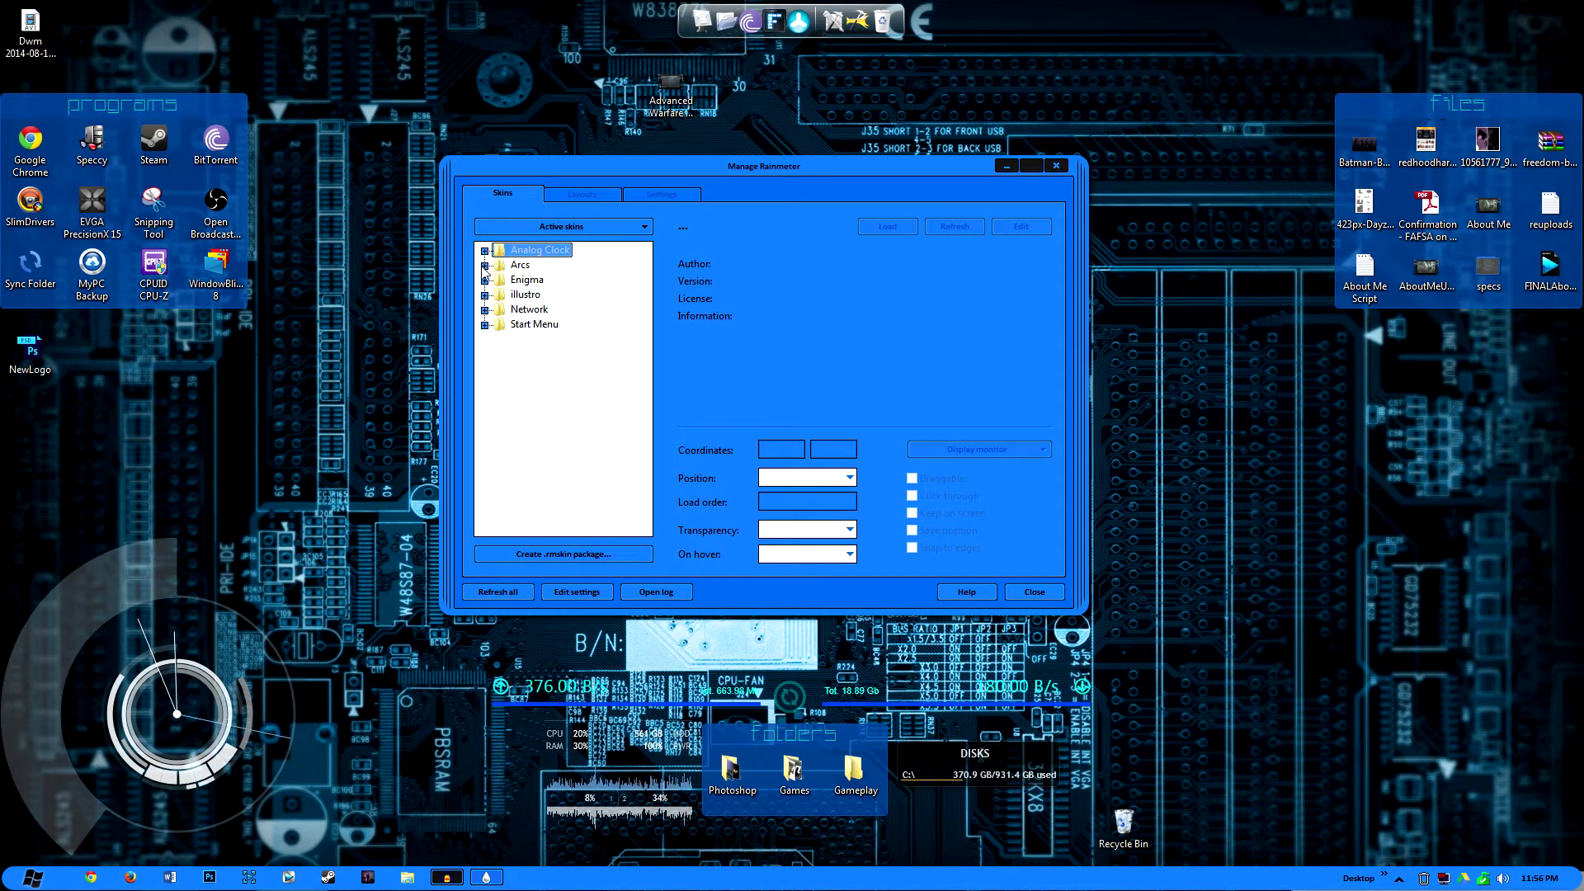
{"action": "left_click", "coordinate": [484, 265]}
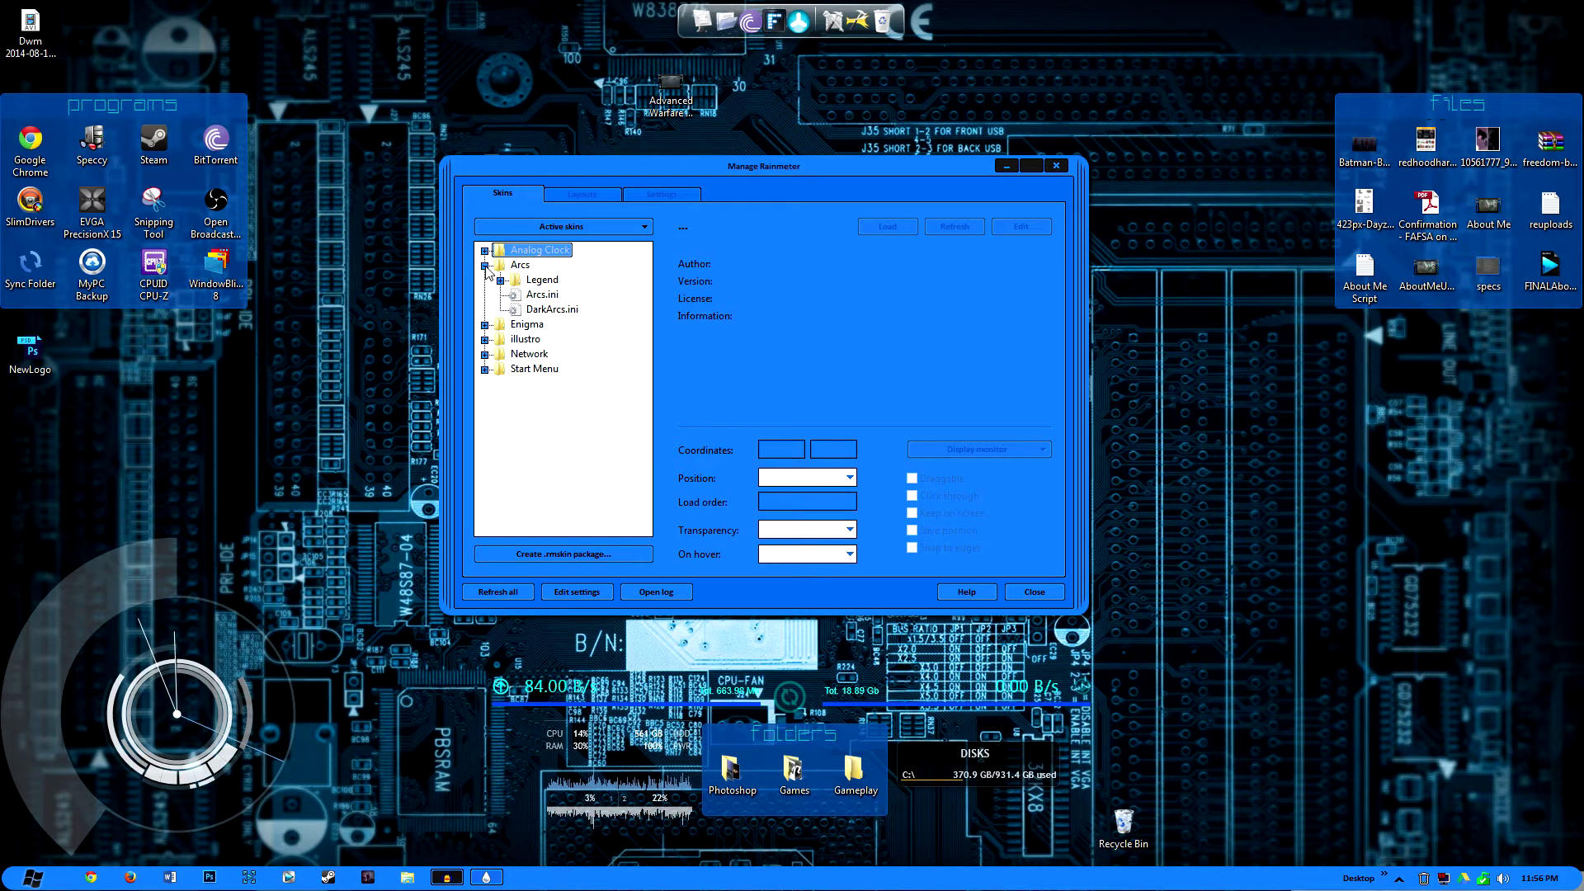
{"action": "left_click", "coordinate": [484, 264]}
{"action": "left_click", "coordinate": [484, 280]}
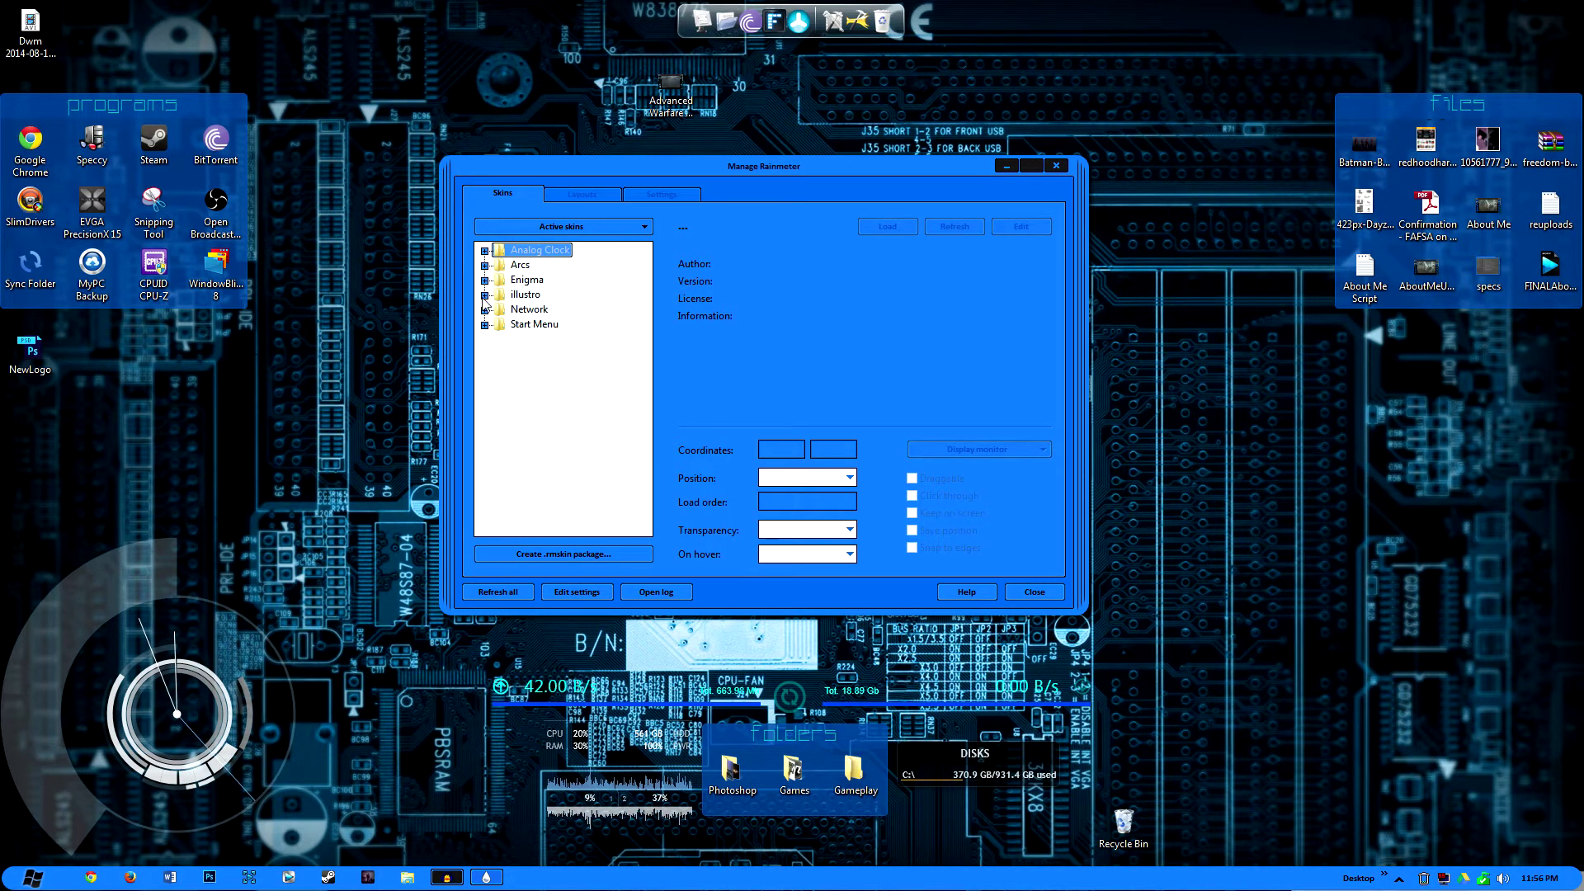
{"action": "left_click", "coordinate": [484, 250]}
{"action": "left_click", "coordinate": [484, 249]}
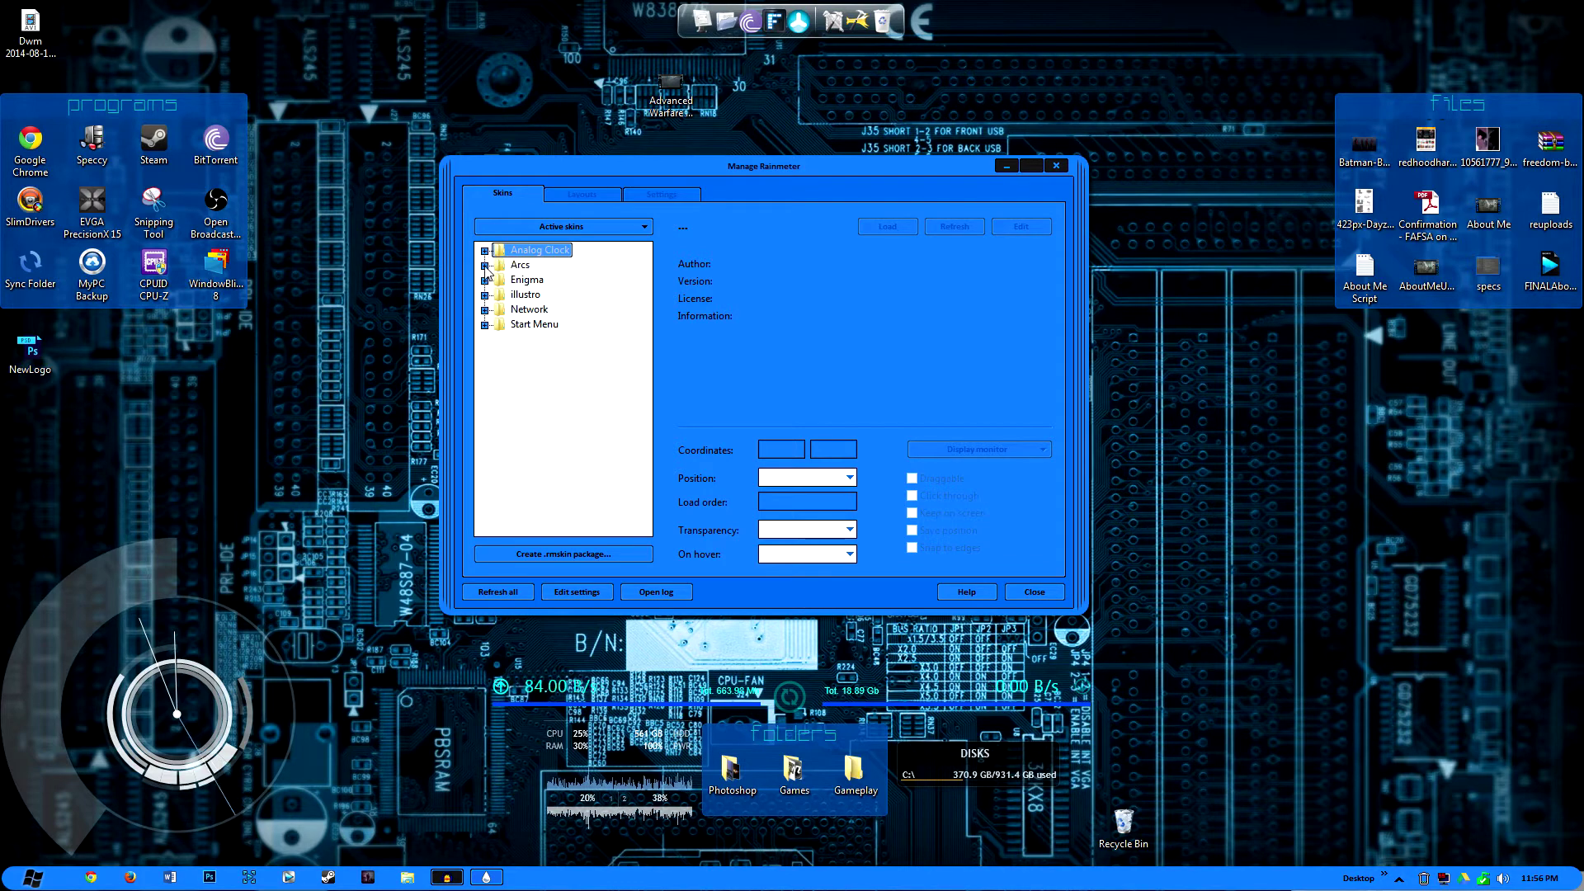
{"action": "left_click", "coordinate": [485, 265]}
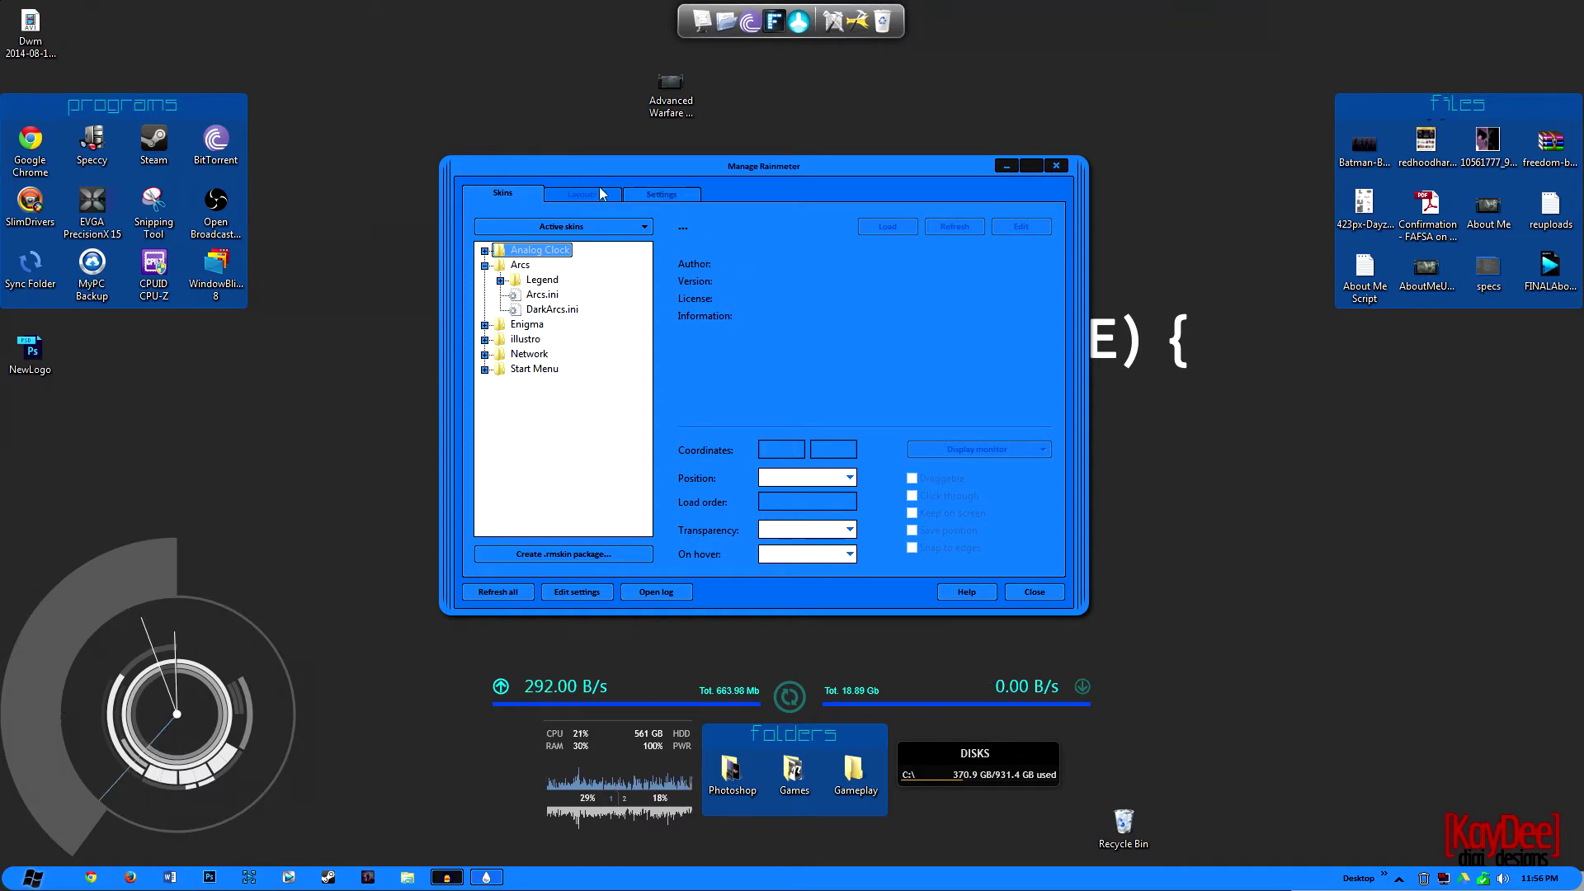
{"action": "left_click_drag", "start_coordinate": [683, 160], "coordinate": [715, 181]}
{"action": "left_click", "coordinate": [603, 214]}
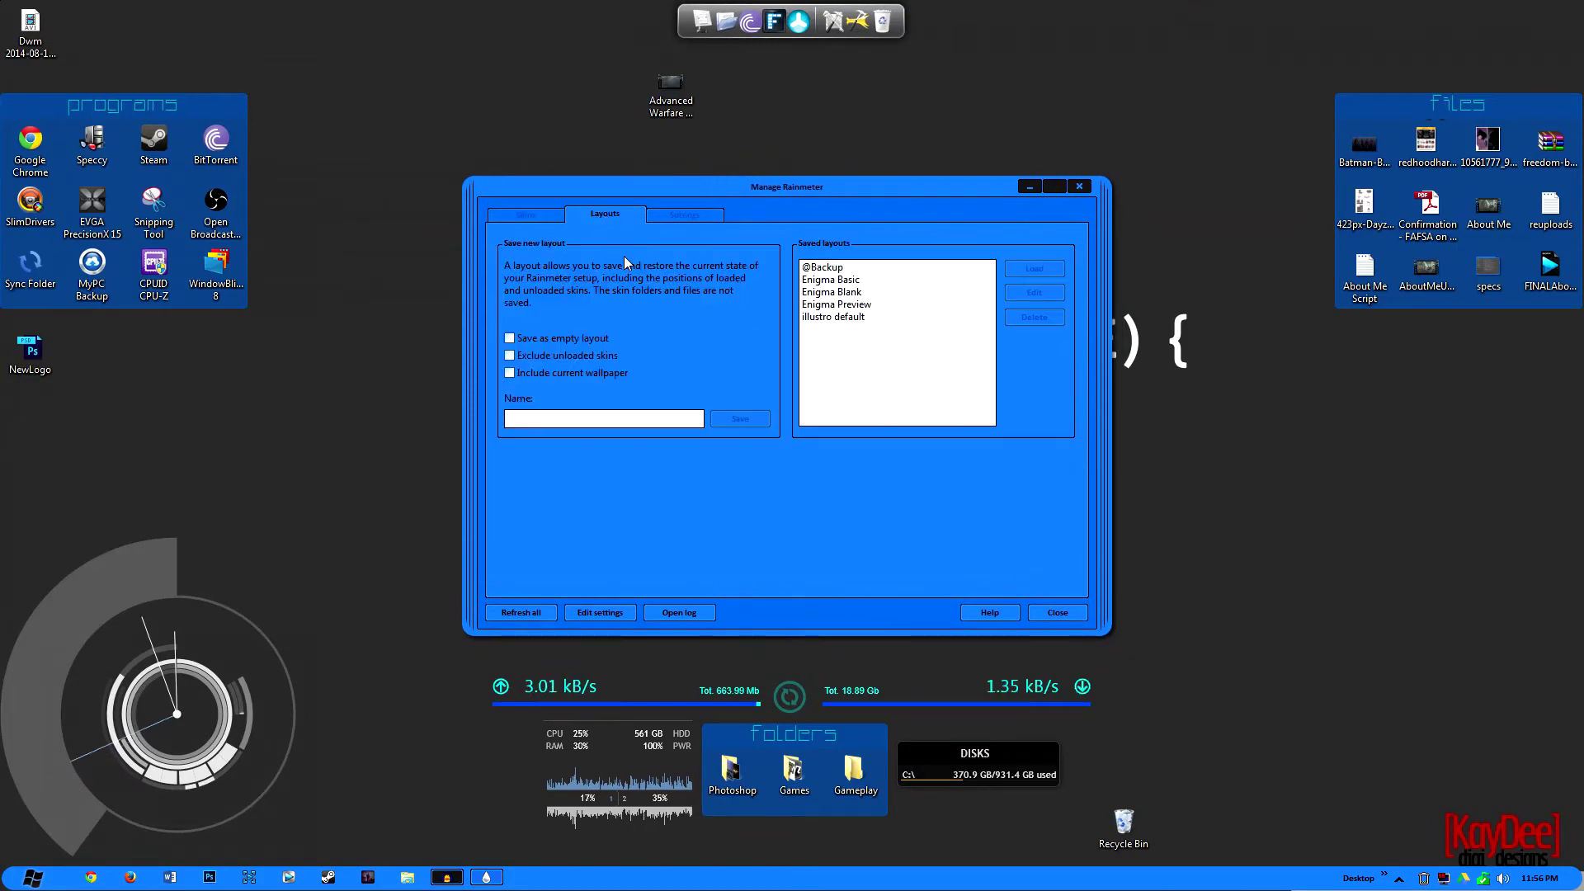
Load the illustro Disk skin '1 Disk.ini' from the Skins list onto the desktop
{"action": "left_click", "coordinate": [685, 215]}
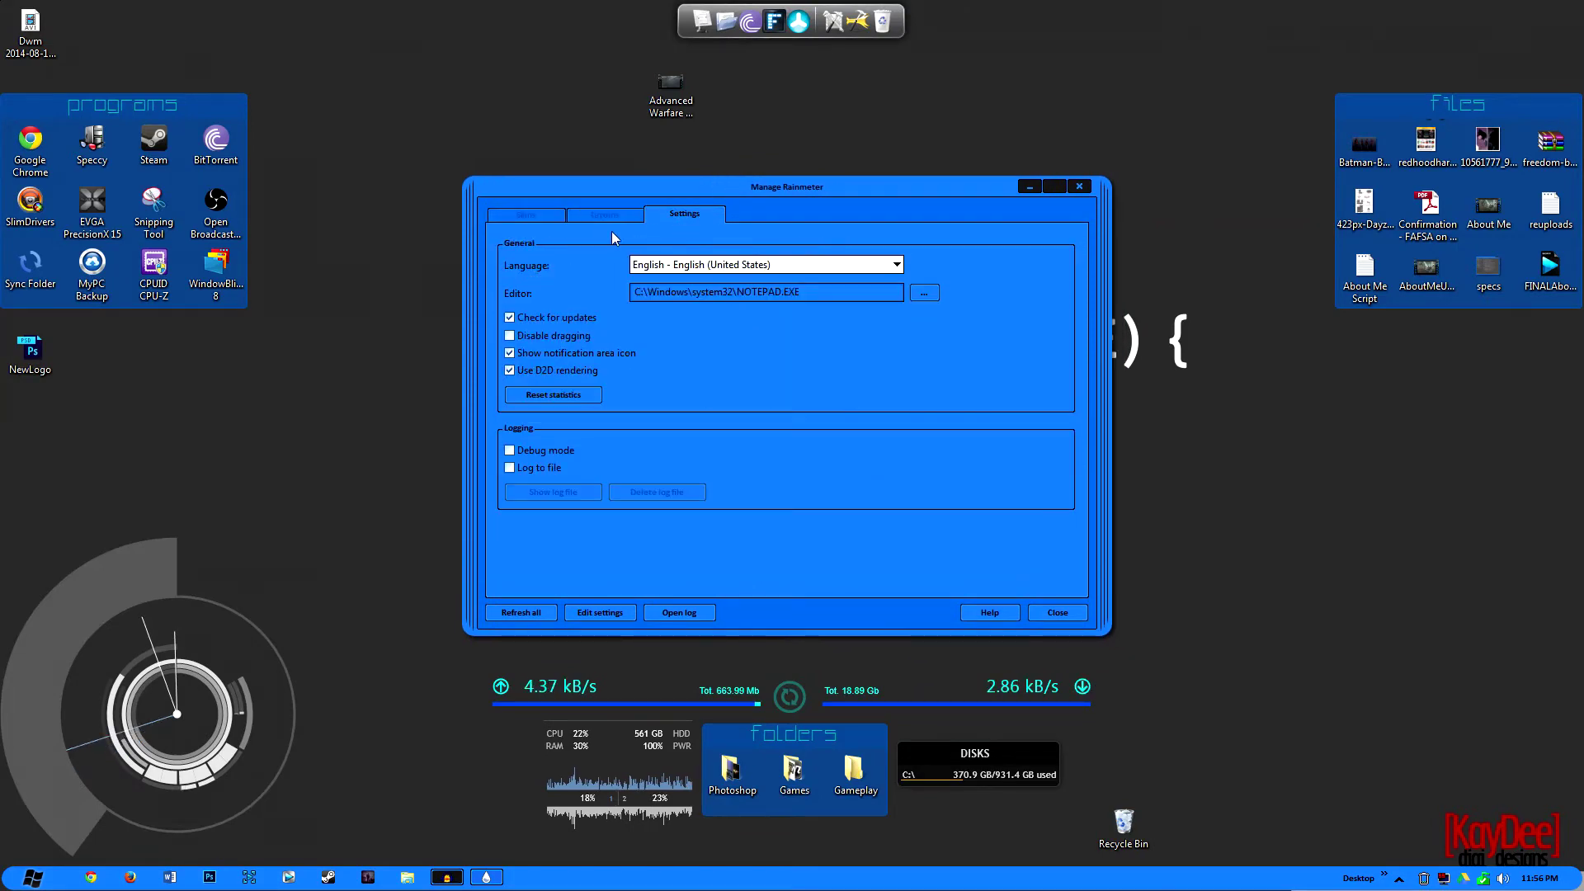
{"action": "left_click", "coordinate": [528, 216]}
{"action": "left_click", "coordinate": [508, 390]}
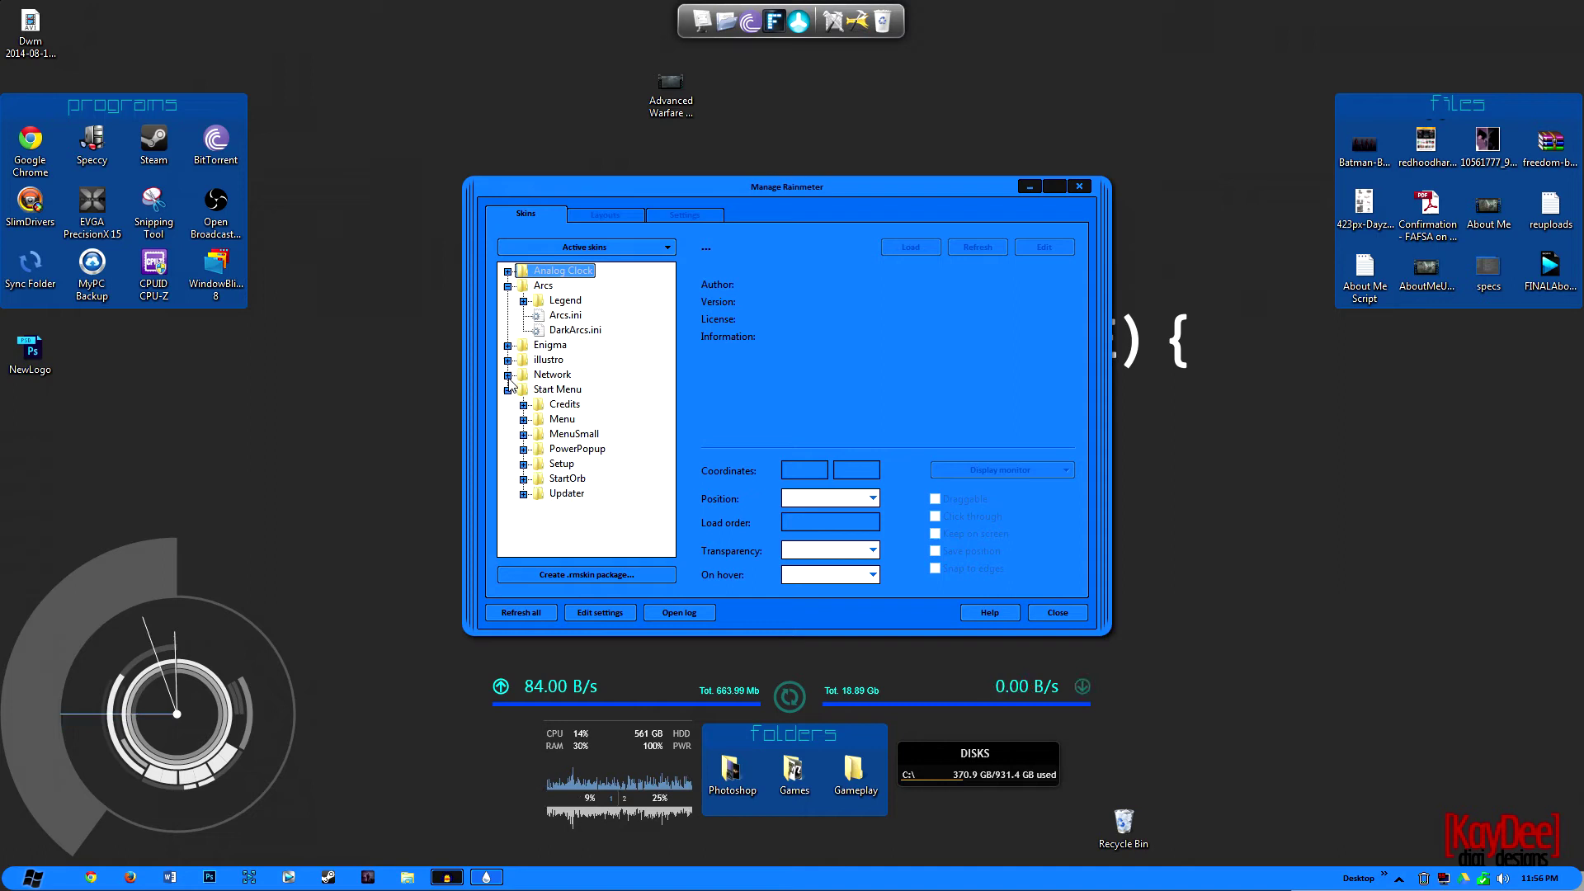
{"action": "left_click", "coordinate": [508, 374]}
{"action": "left_click", "coordinate": [507, 360]}
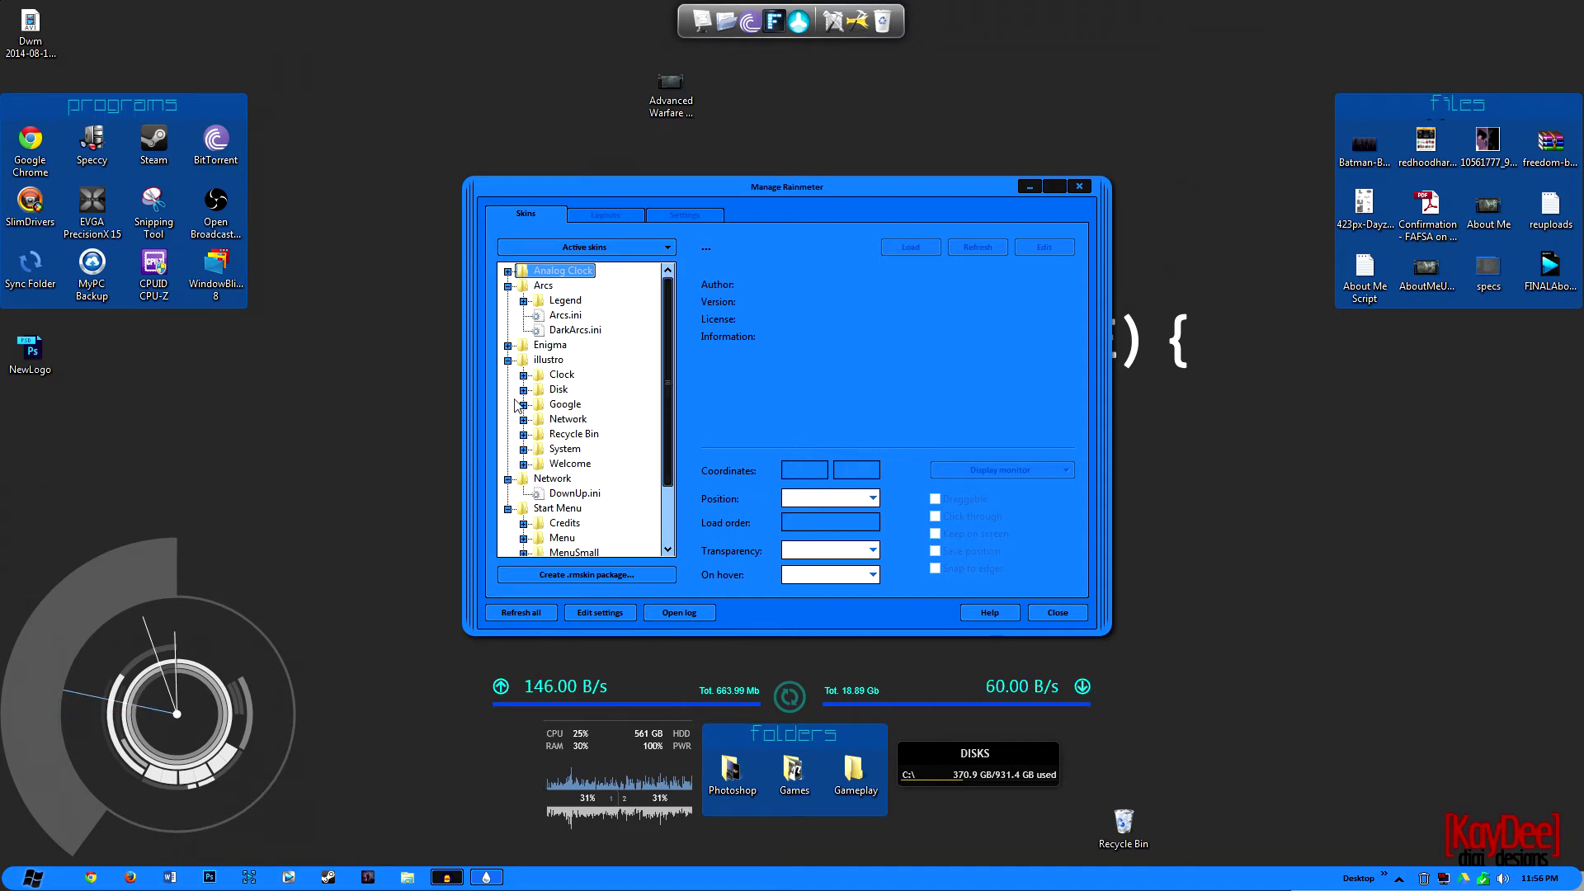
{"action": "left_click", "coordinate": [523, 390]}
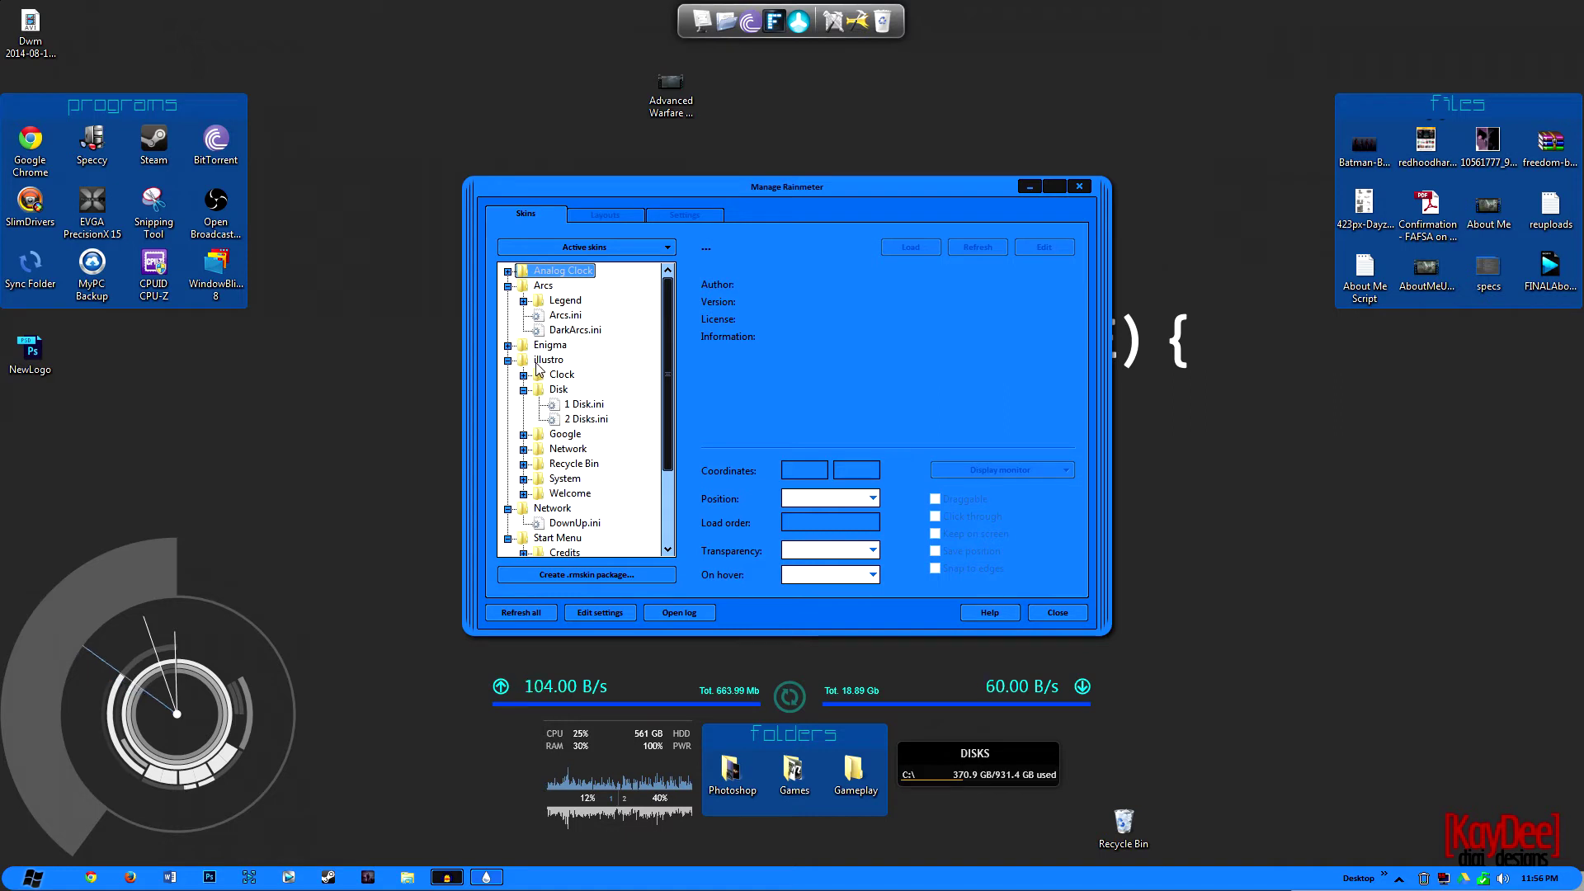
{"action": "left_click", "coordinate": [580, 404]}
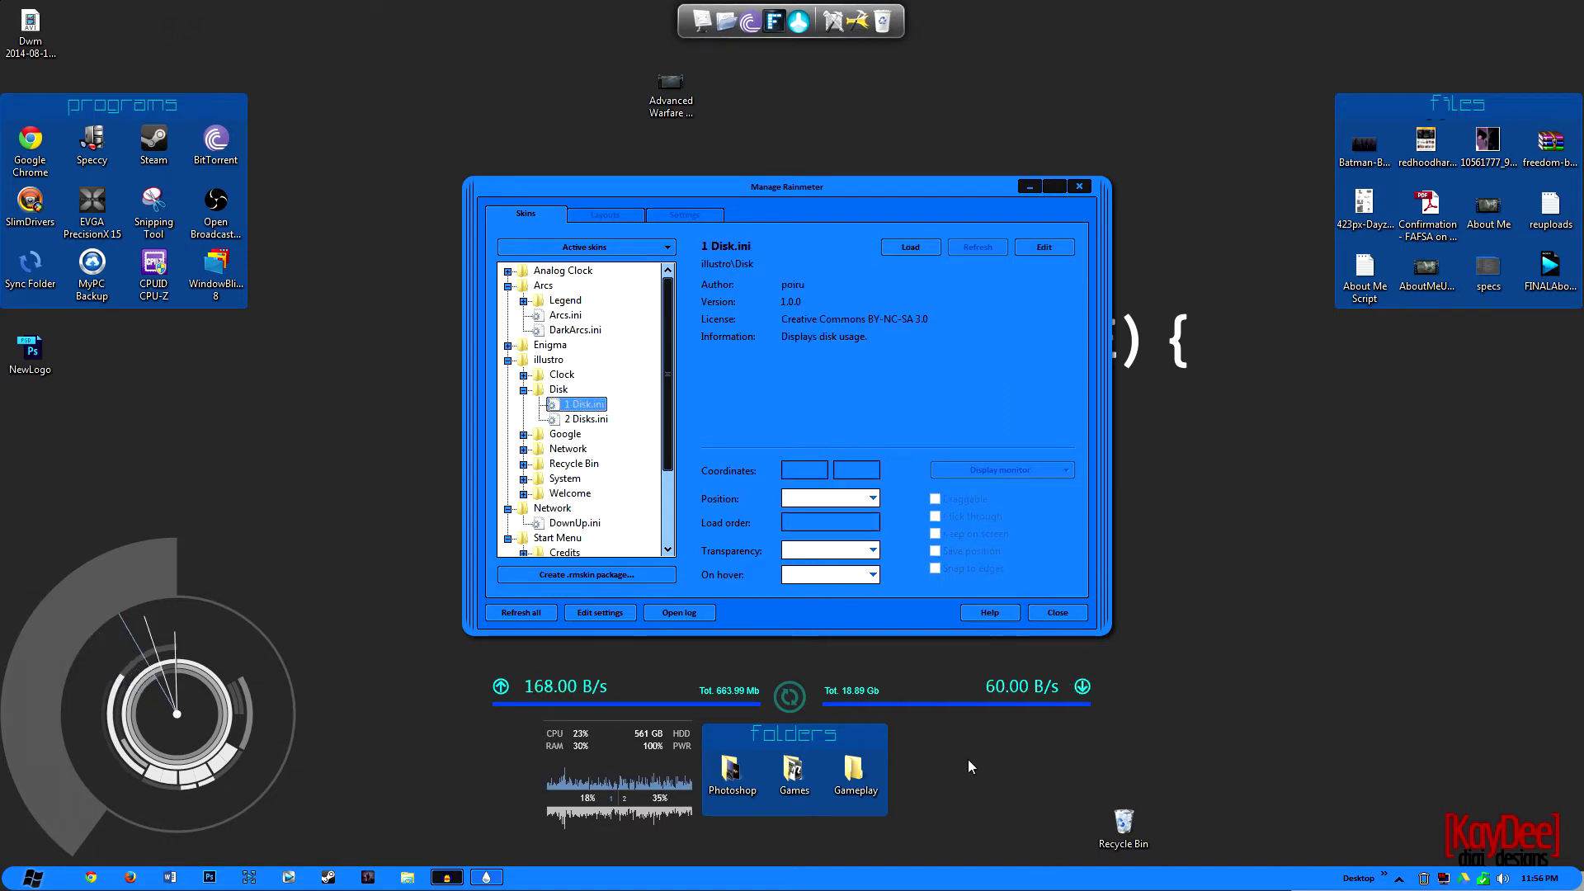
{"action": "double_click", "coordinate": [580, 405]}
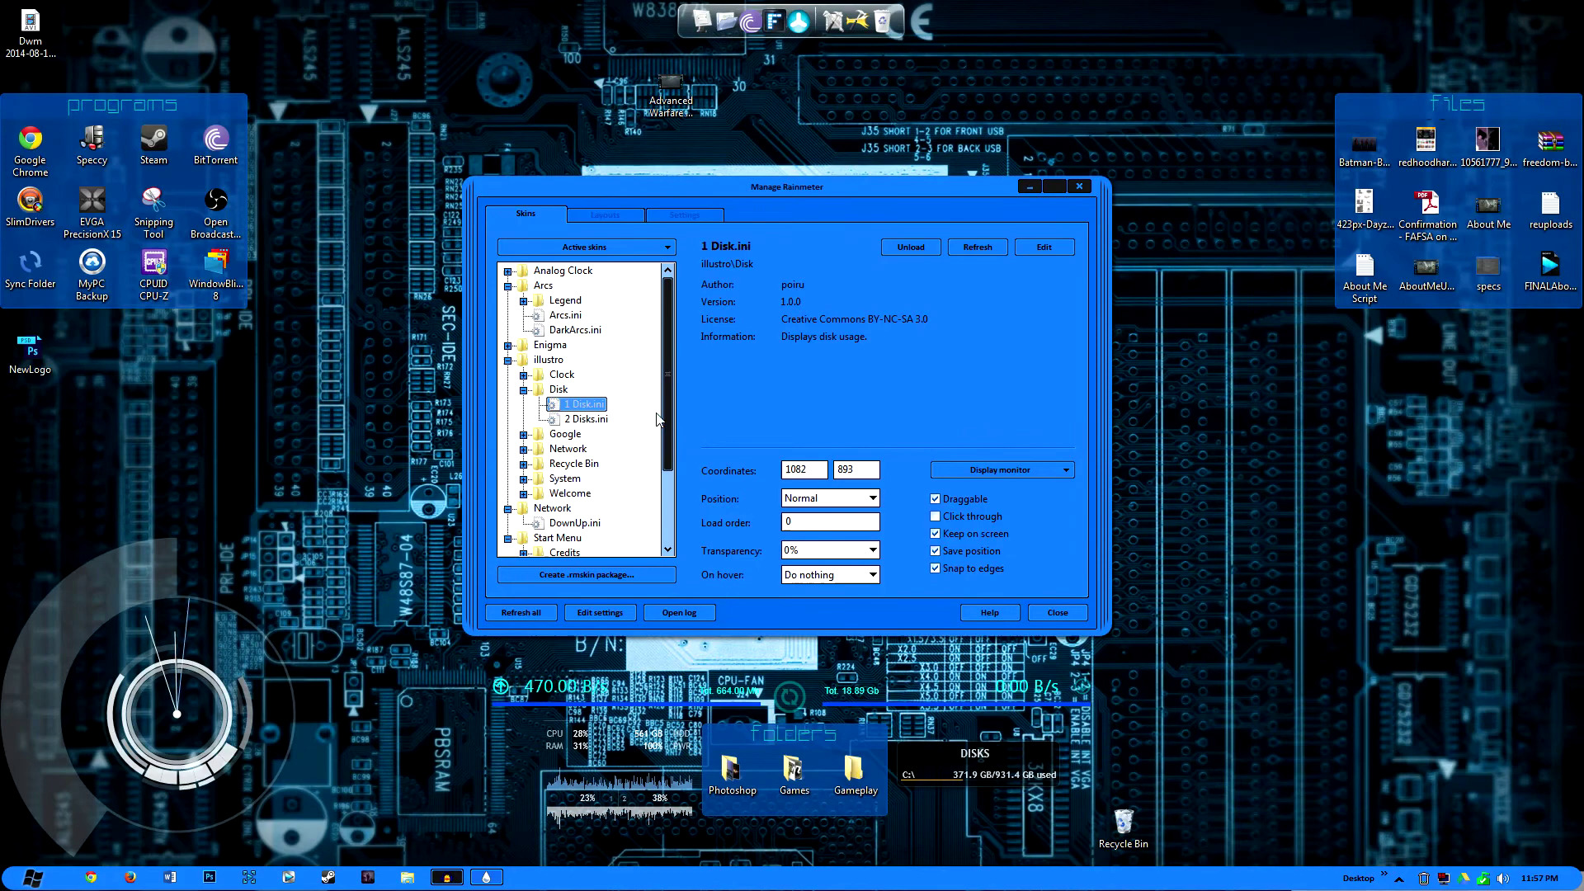
Load the Google.ini search skin and place it below the DISKS widget
{"action": "left_click_drag", "start_coordinate": [669, 428], "coordinate": [672, 444]}
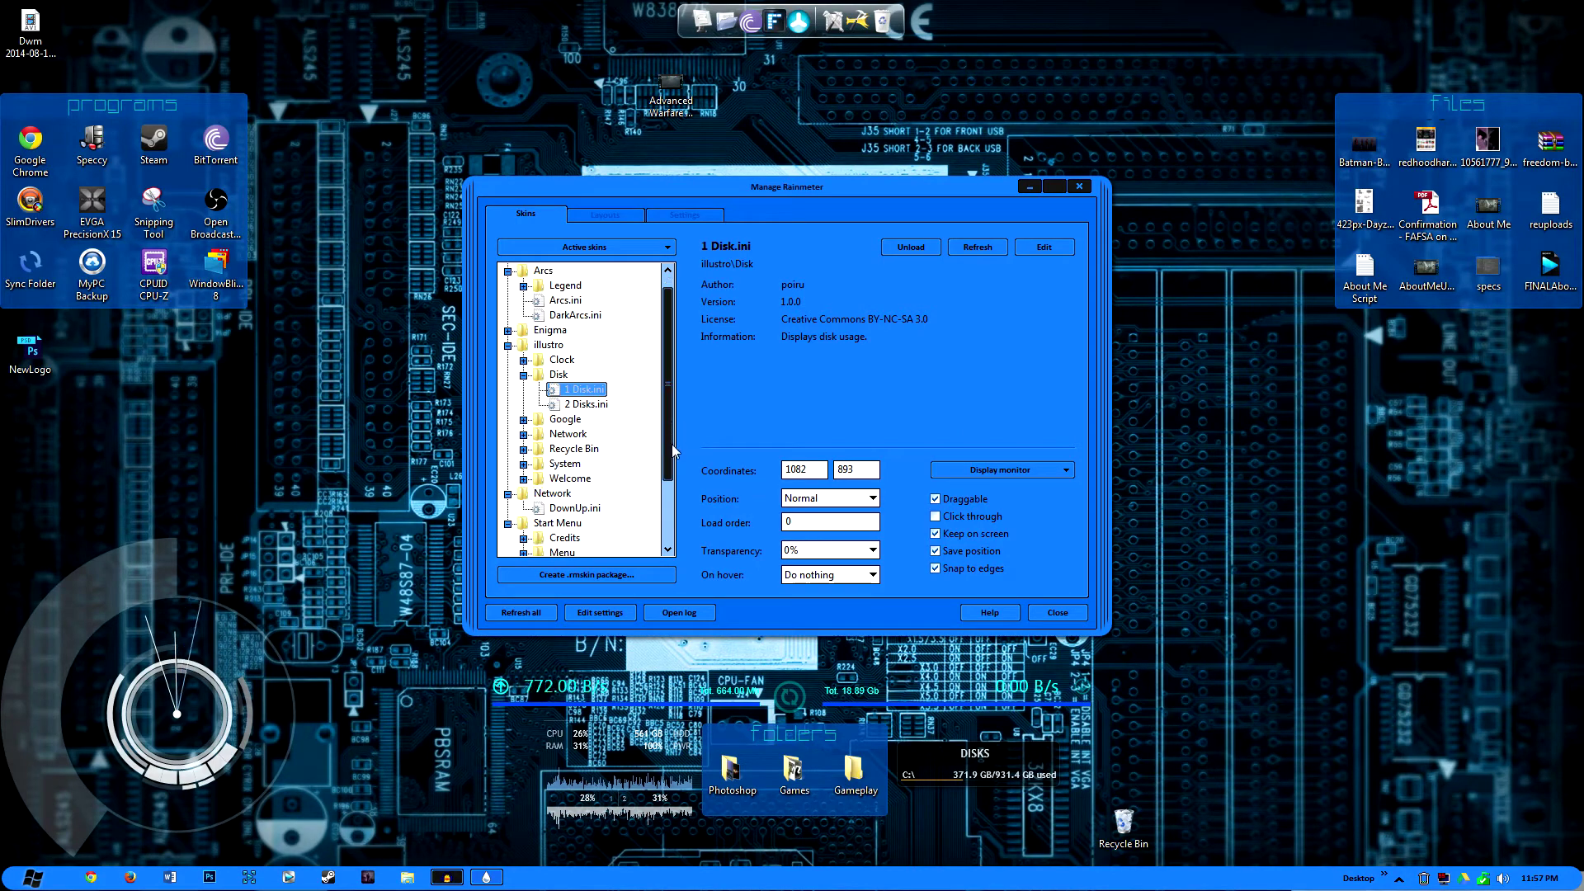
{"action": "left_click", "coordinate": [524, 420]}
{"action": "double_click", "coordinate": [588, 433]}
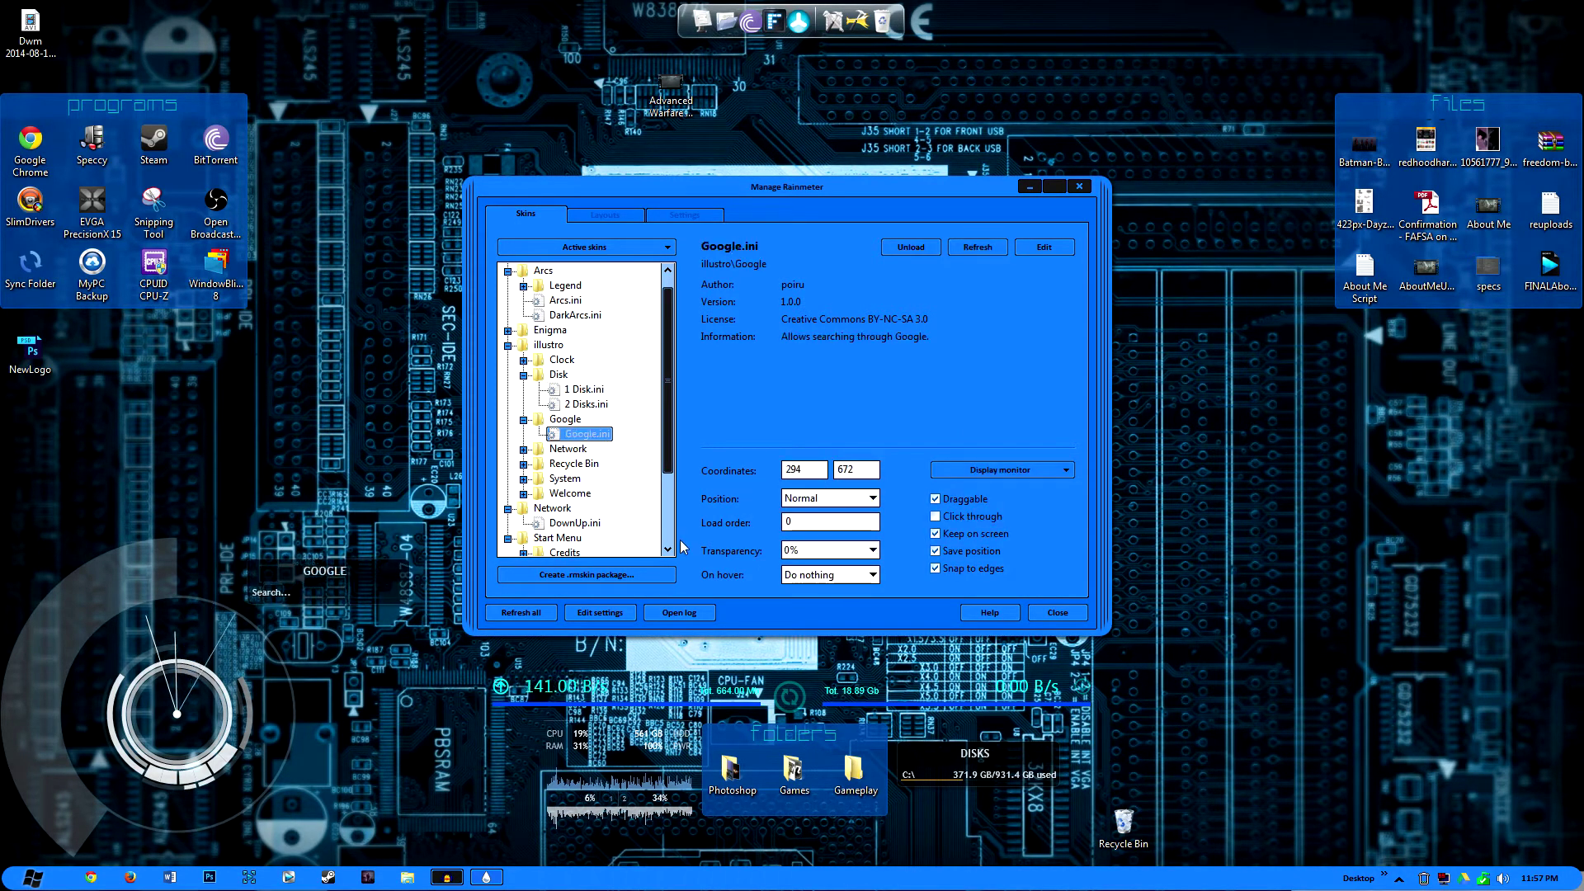
{"action": "left_click_drag", "start_coordinate": [321, 577], "coordinate": [978, 815]}
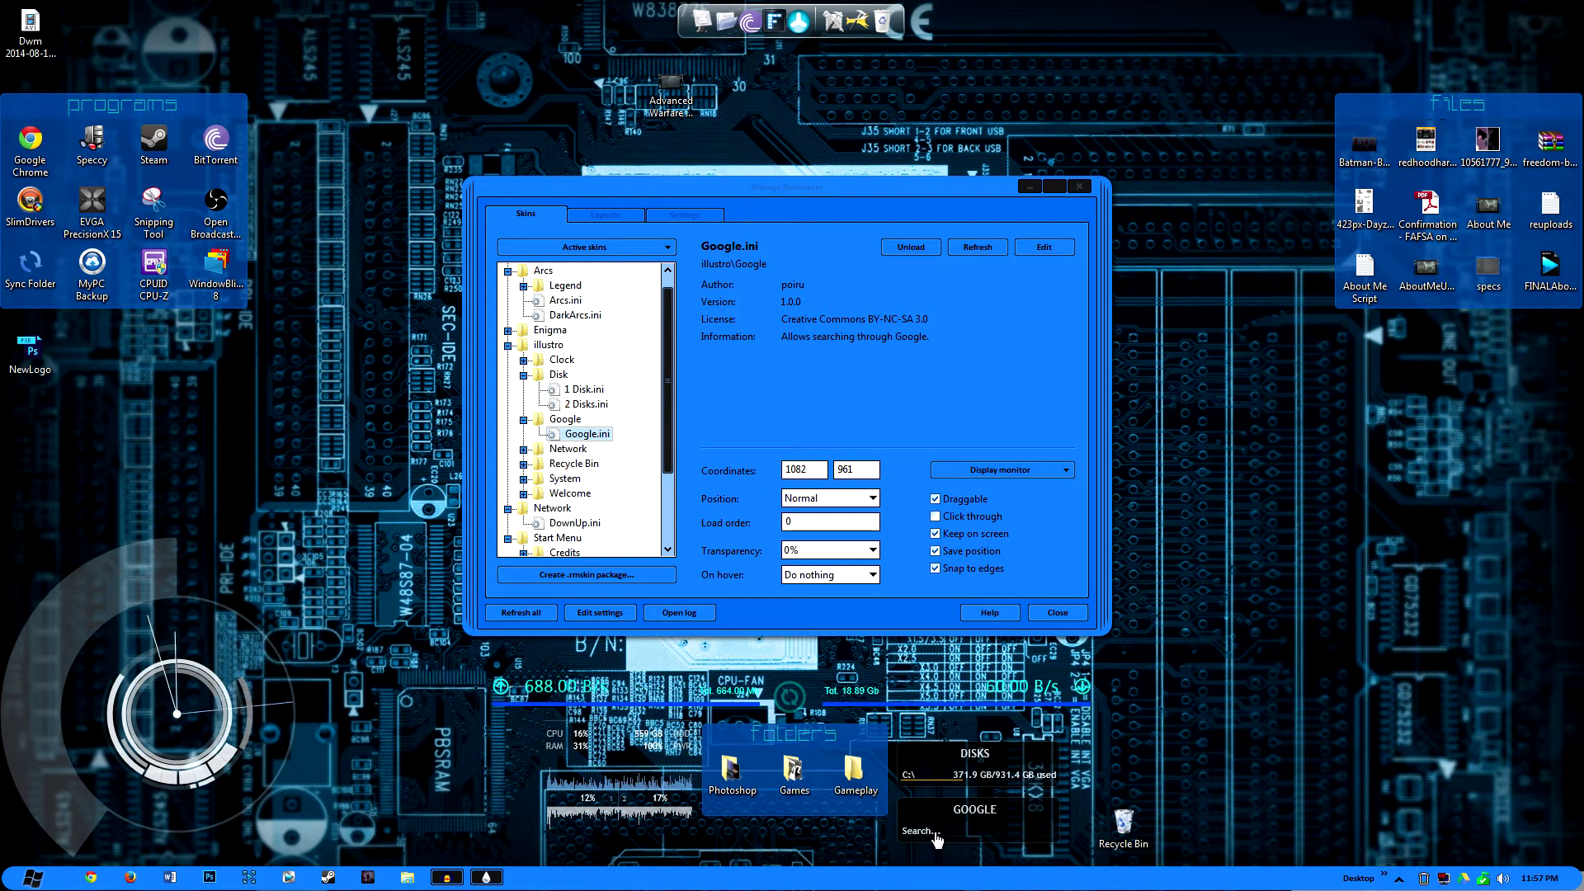
{"action": "left_click", "coordinate": [669, 269]}
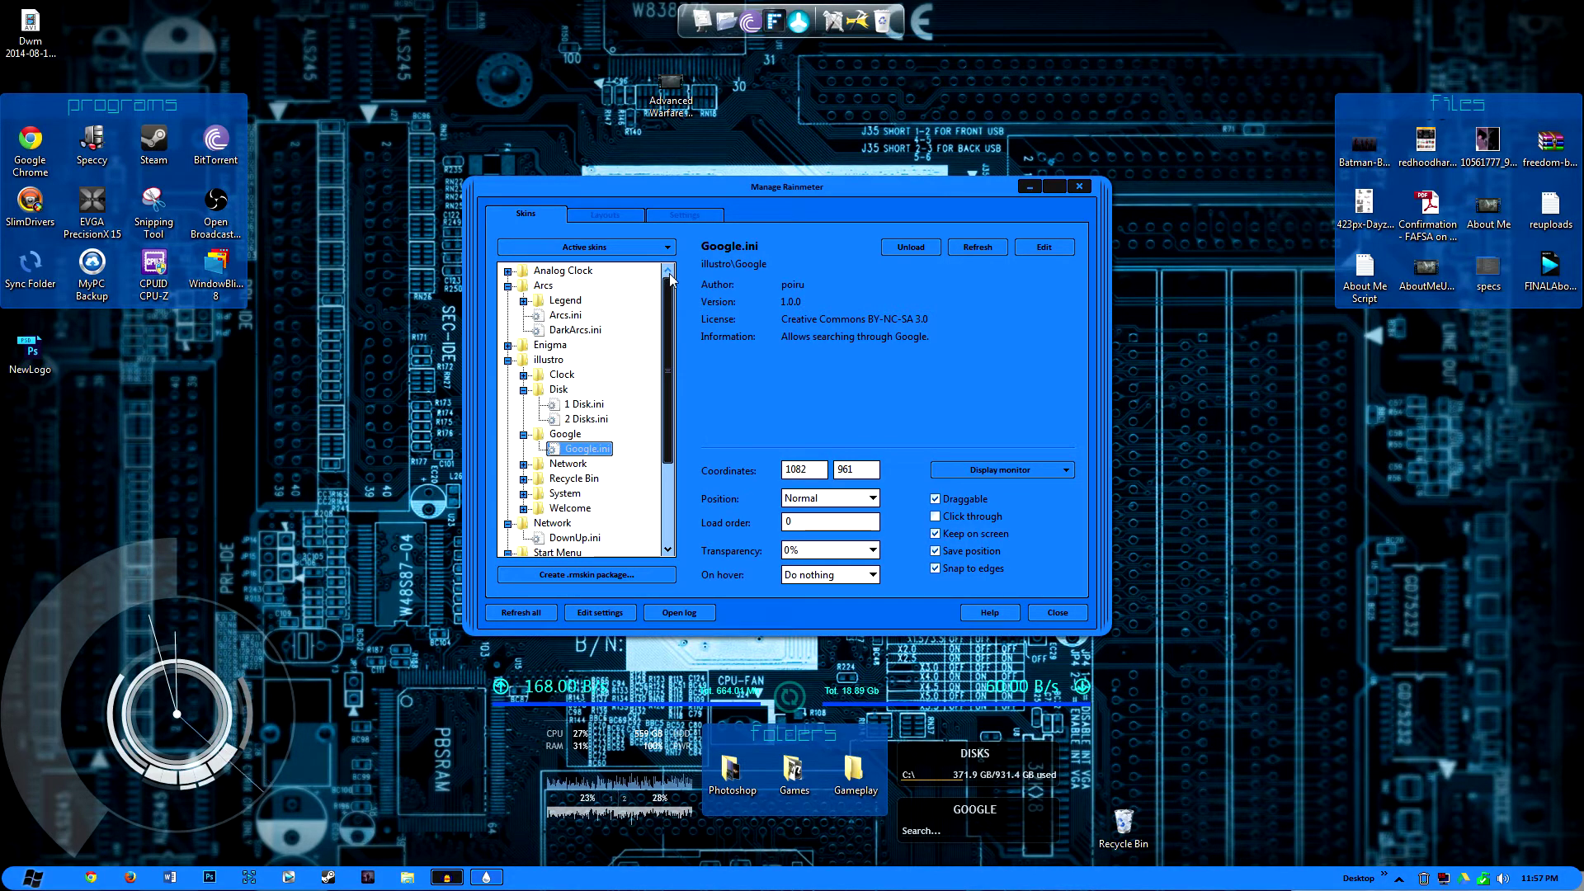
Close the skin manager, fit GOOGLE snugly under DISKS, and mark an area below the logo
{"action": "left_click", "coordinate": [1079, 187]}
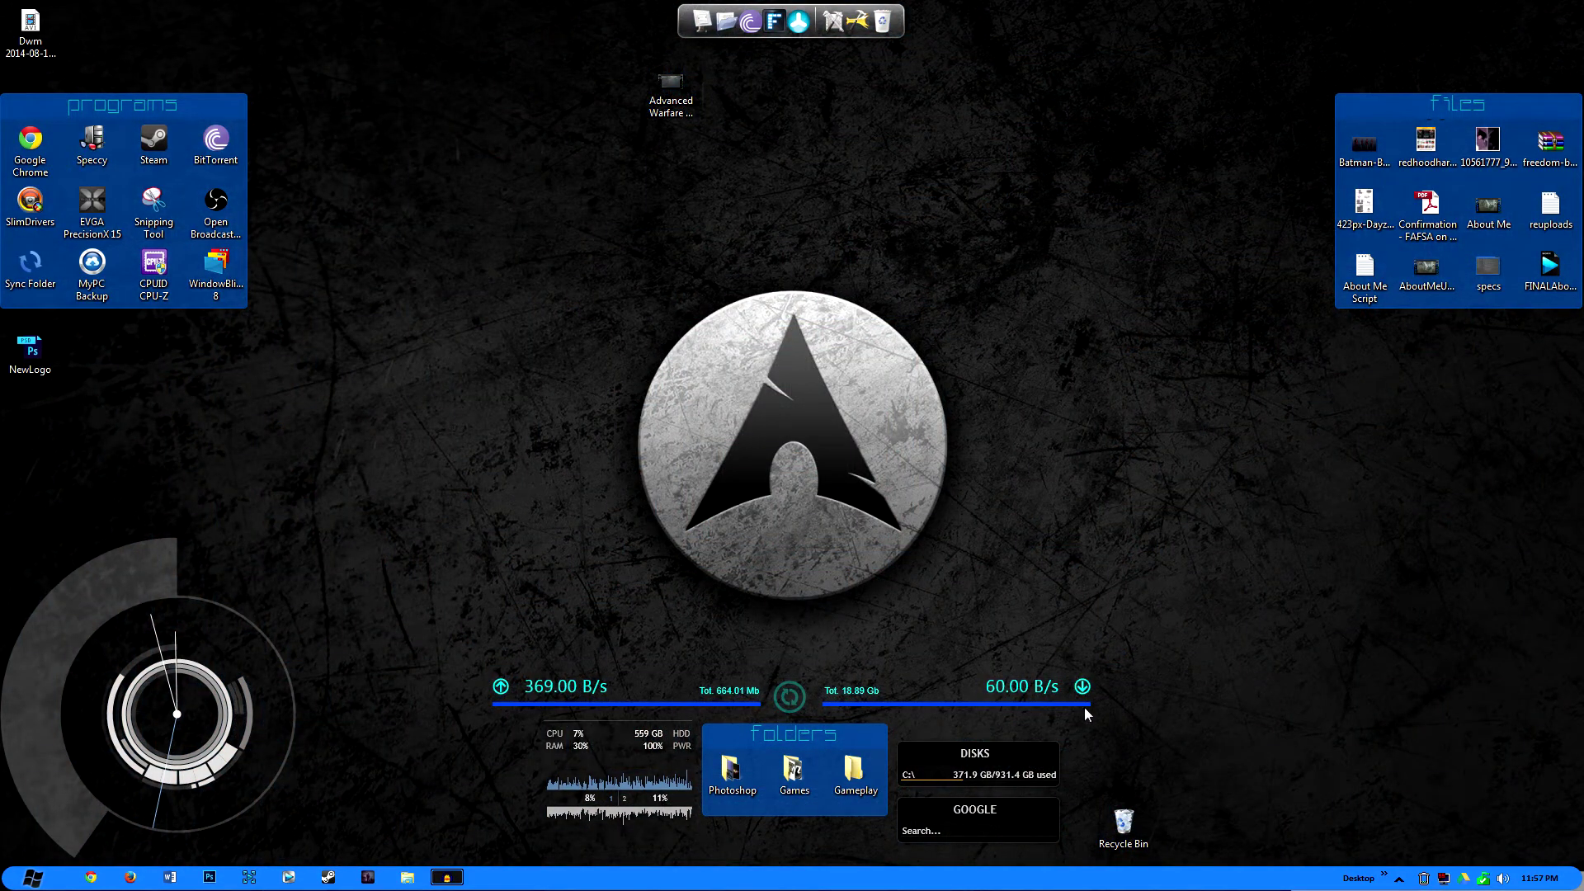
{"action": "mouse_move", "coordinate": [988, 754]}
{"action": "left_mouse_down"}
{"action": "mouse_move", "coordinate": [988, 730]}
{"action": "mouse_move", "coordinate": [989, 744]}
{"action": "left_mouse_up"}
{"action": "left_click_drag", "start_coordinate": [978, 807], "coordinate": [981, 798]}
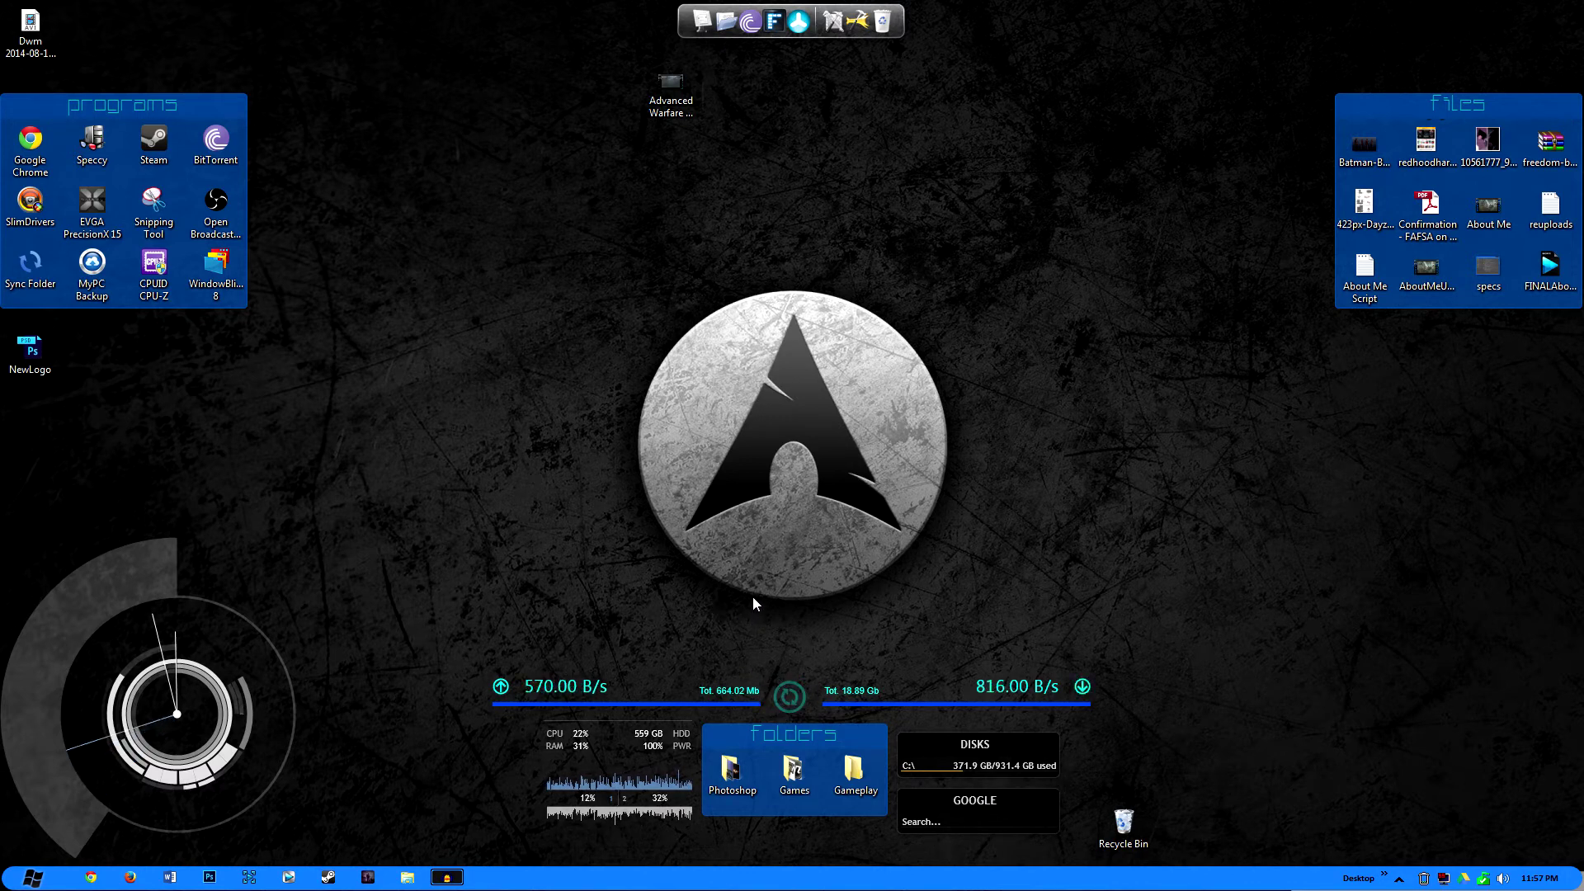
{"action": "left_click_drag", "start_coordinate": [755, 591], "coordinate": [817, 671]}
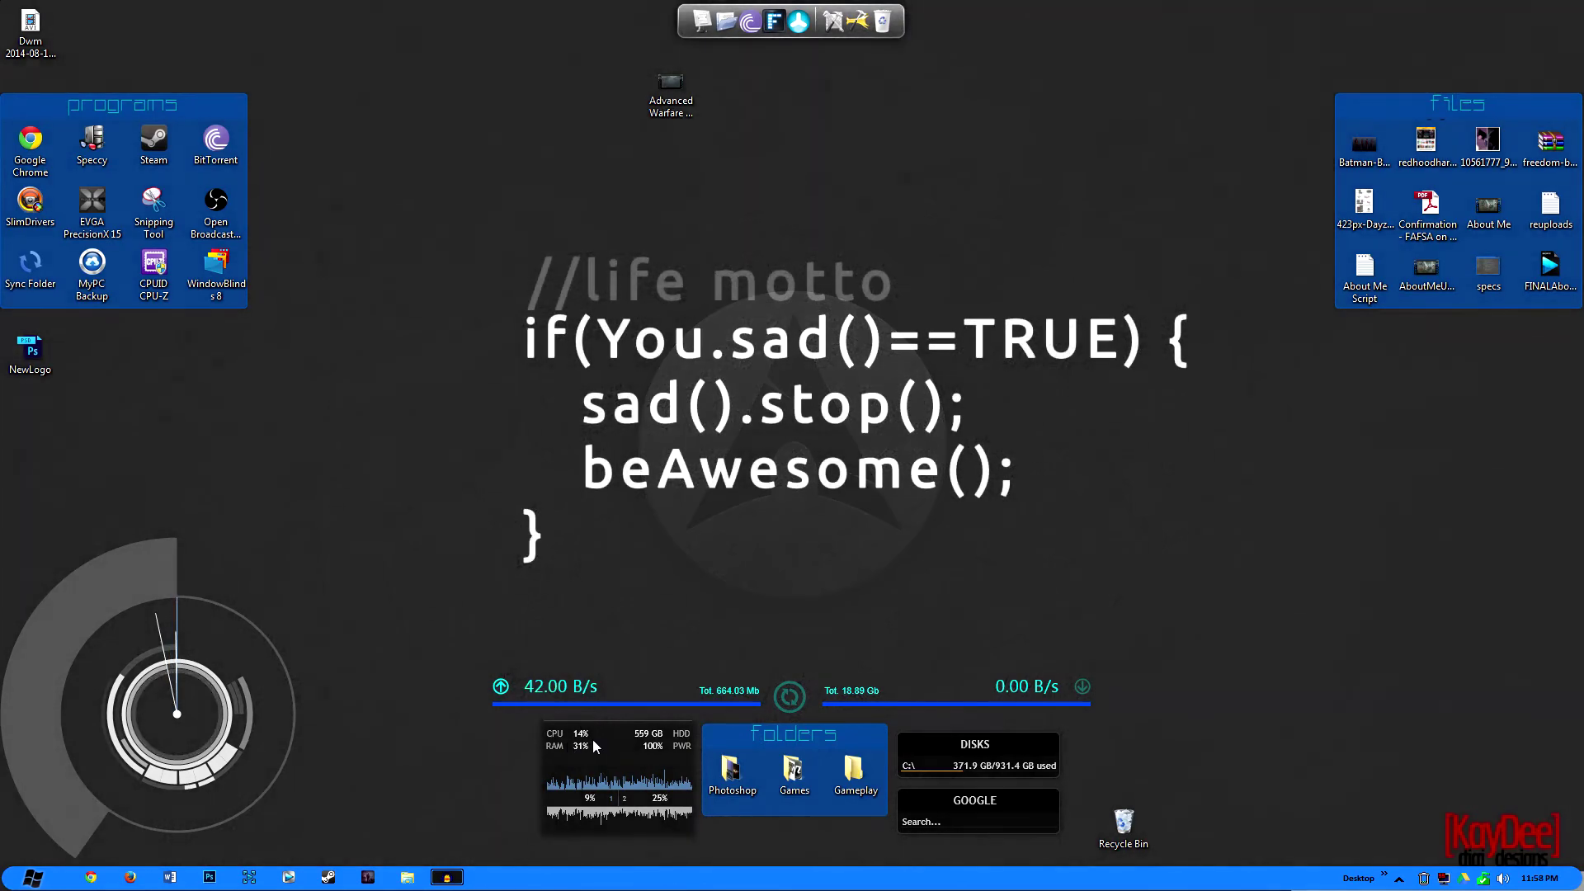
Open the Arcs clock's Legend image via its Arcs > Legend context menu entry
{"action": "right_click", "coordinate": [131, 583]}
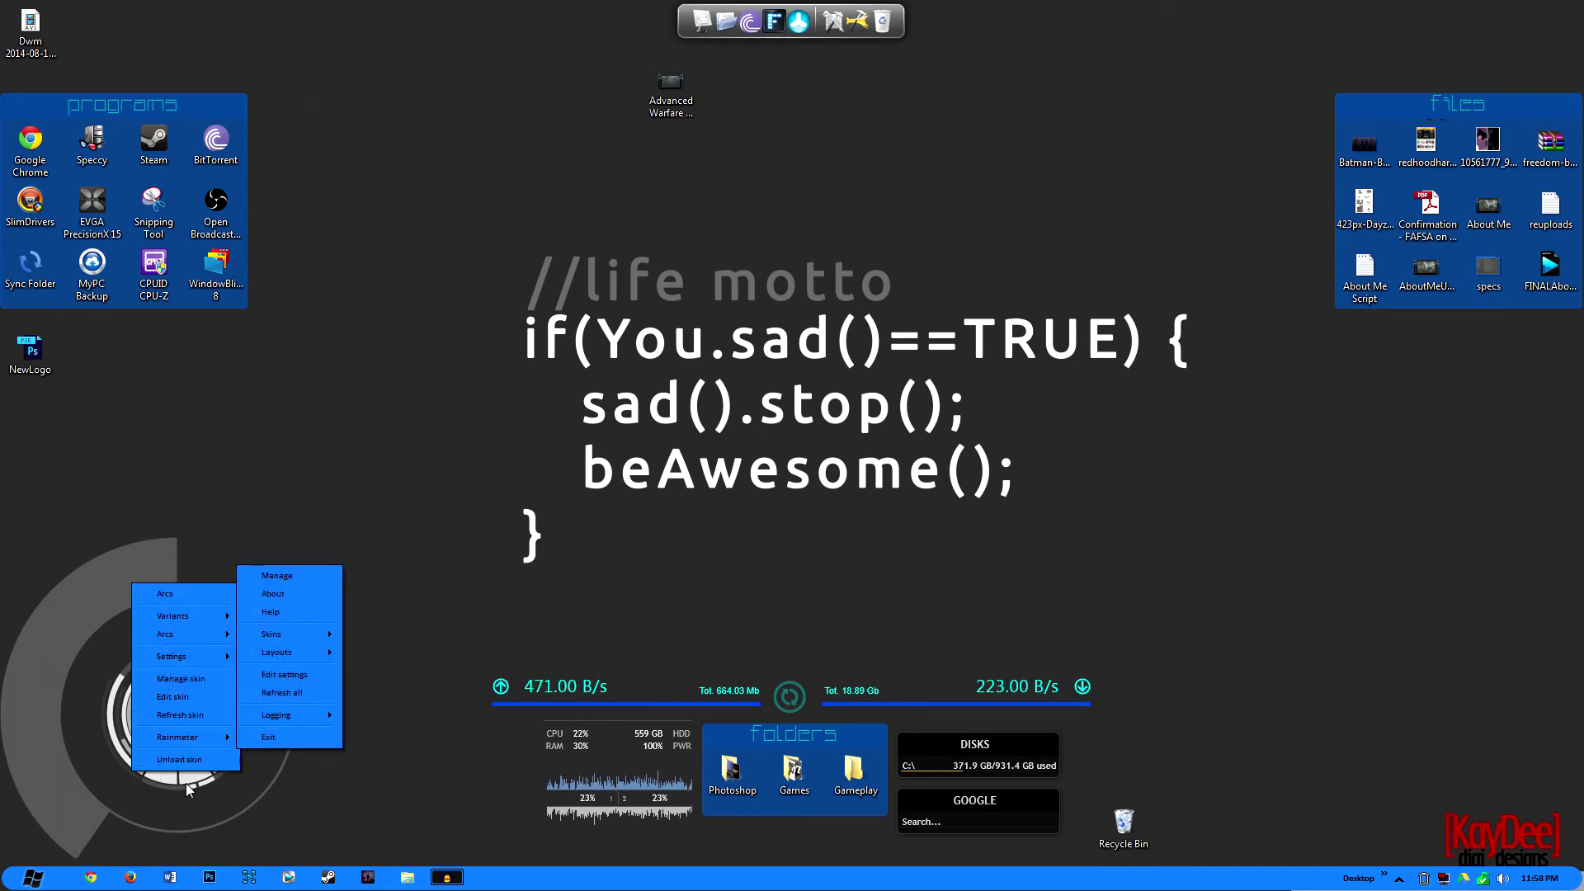
{"action": "left_click", "coordinate": [231, 794]}
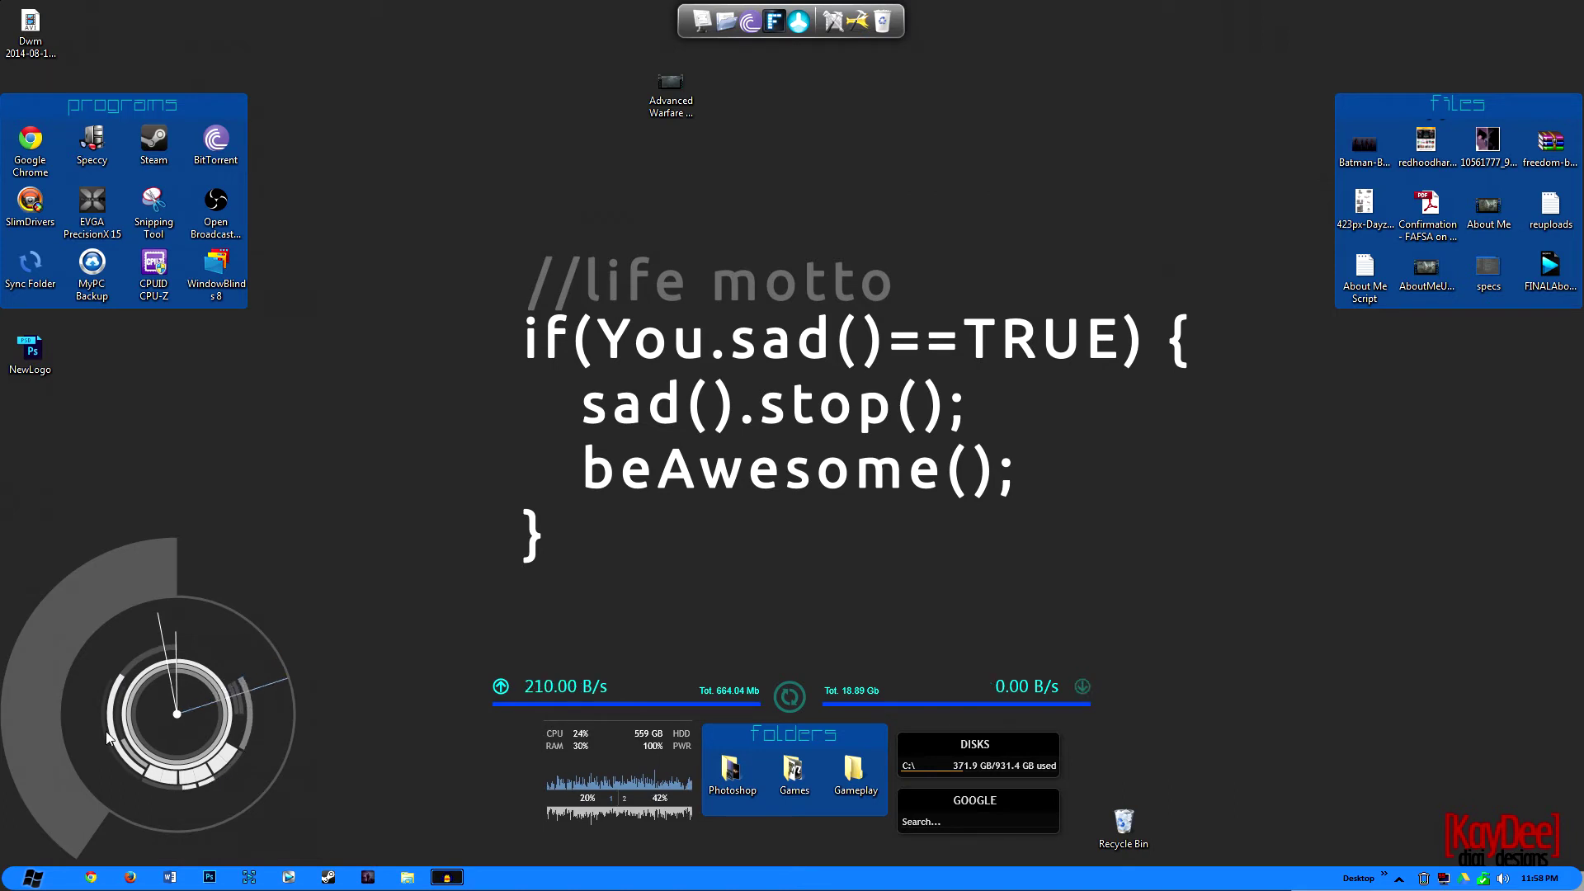
{"action": "right_click", "coordinate": [174, 665]}
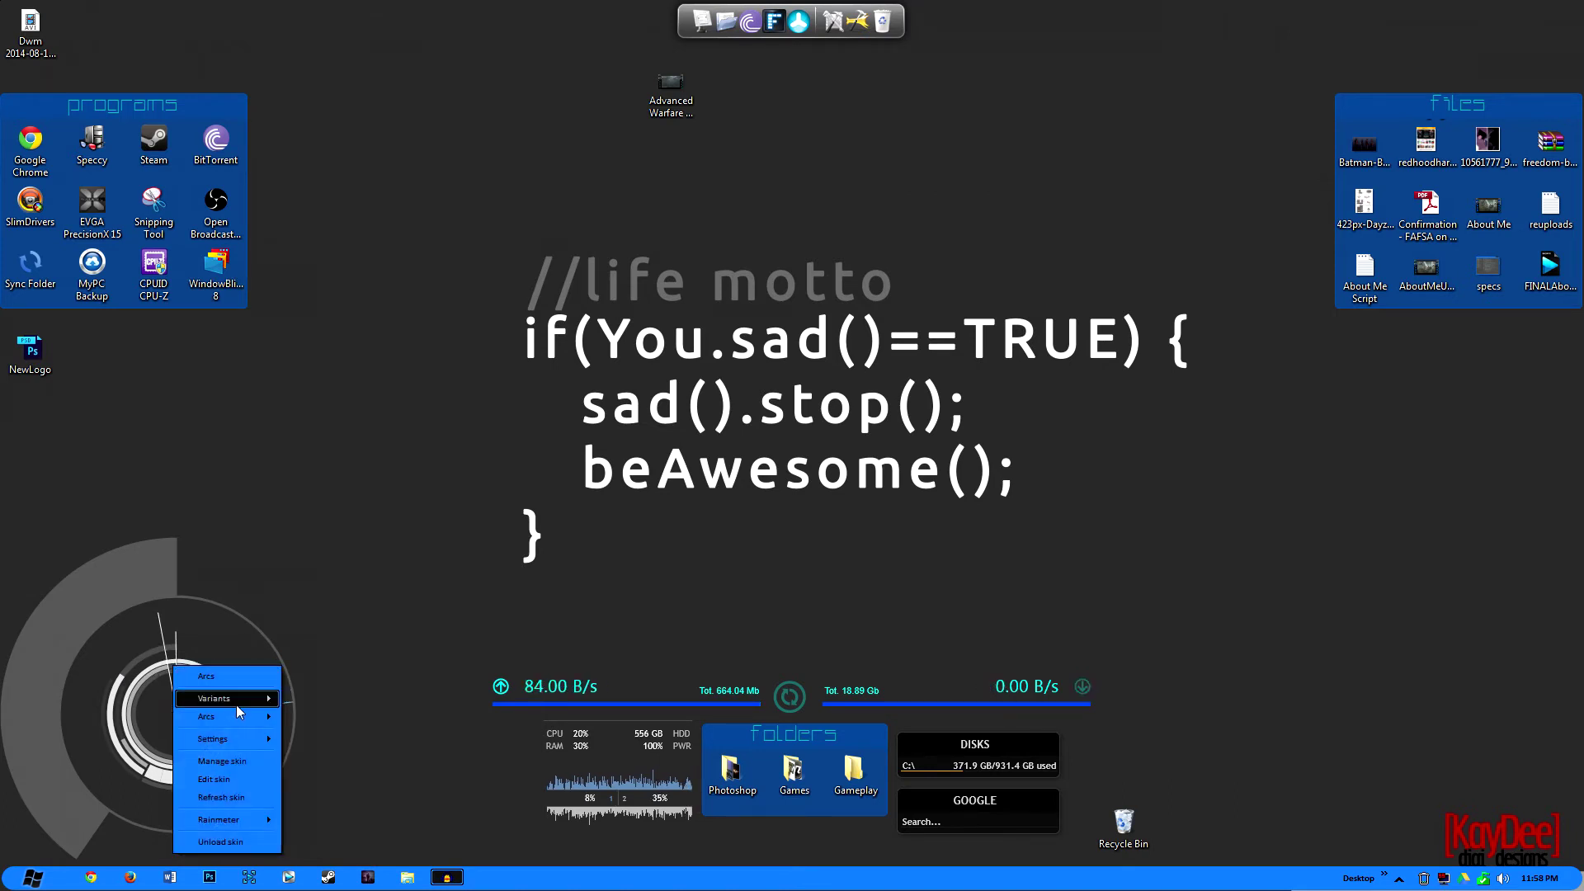
{"action": "mouse_move", "coordinate": [236, 705]}
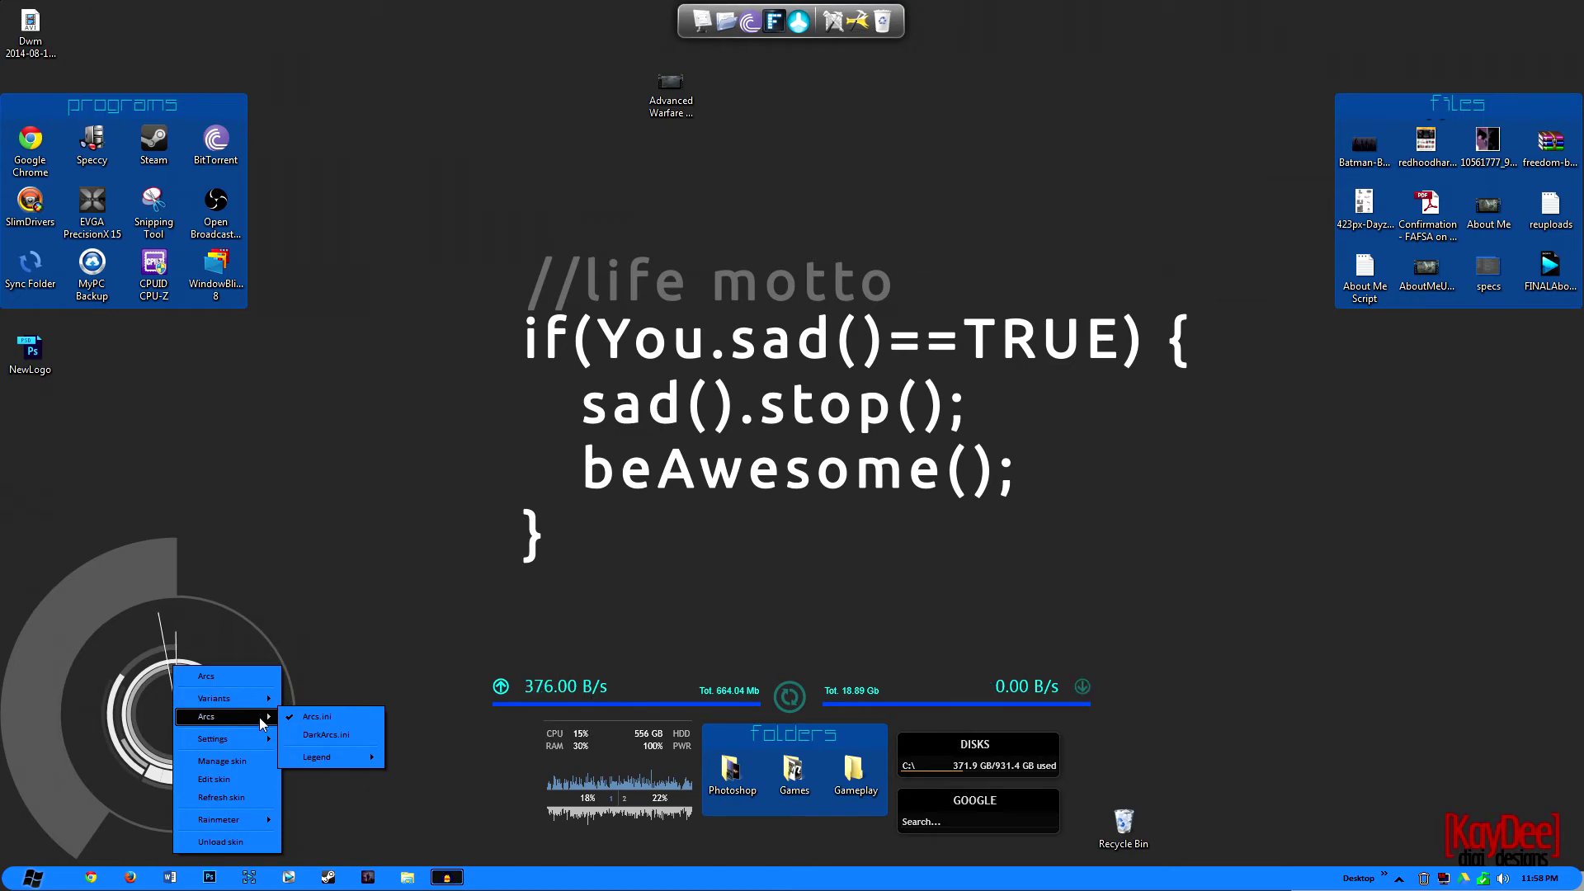
{"action": "mouse_move", "coordinate": [353, 757]}
{"action": "left_click", "coordinate": [434, 754]}
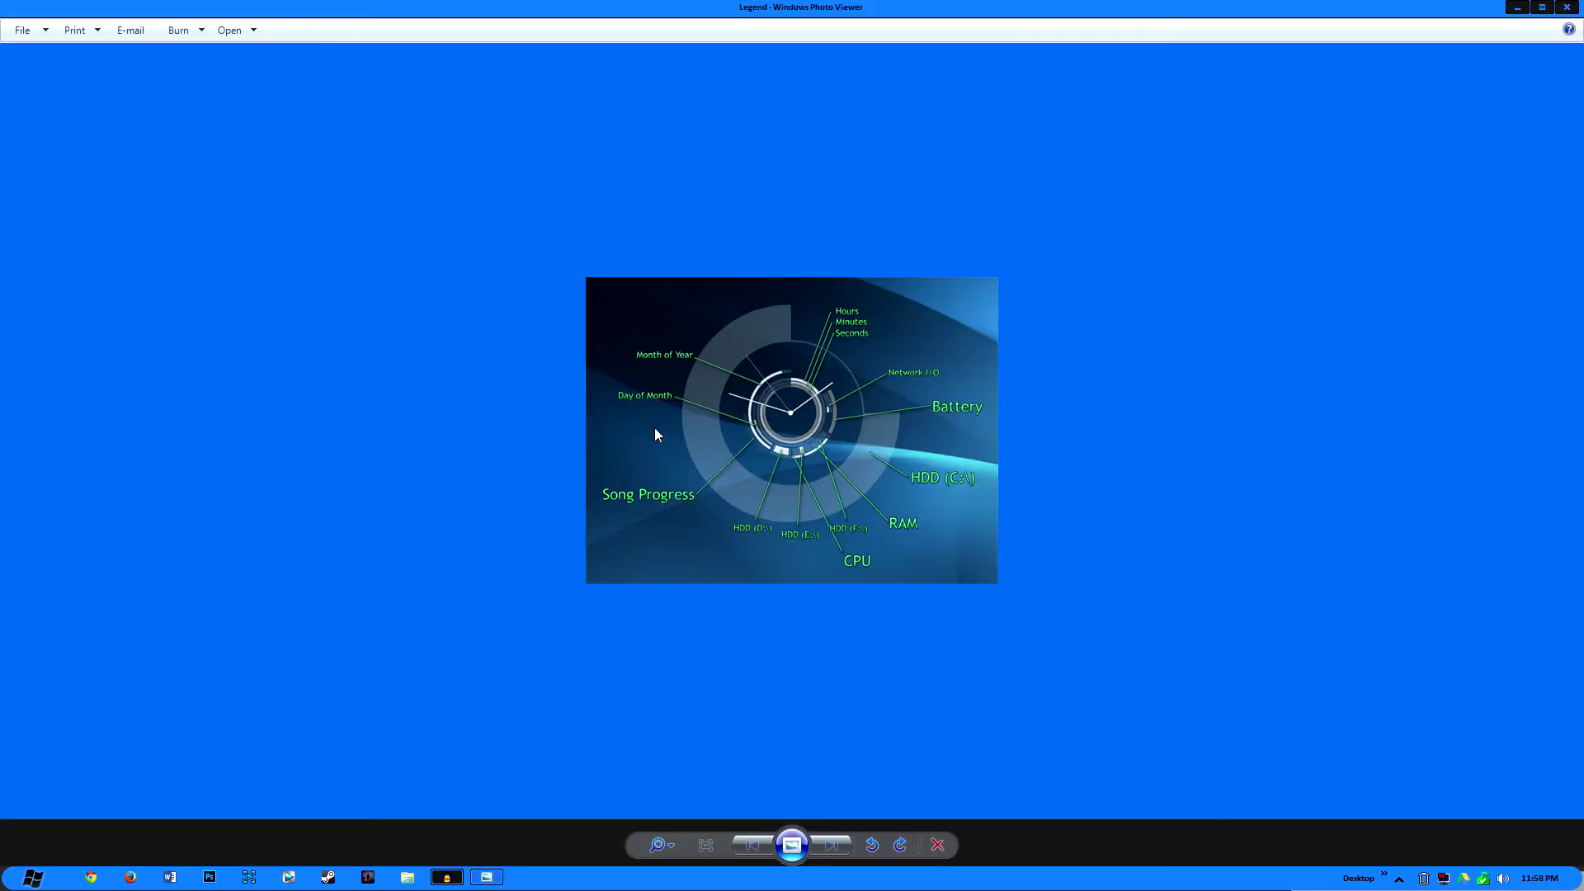
Switch the legend viewer between full screen and windowed, reposition it, then close it
{"action": "left_click", "coordinate": [1543, 10]}
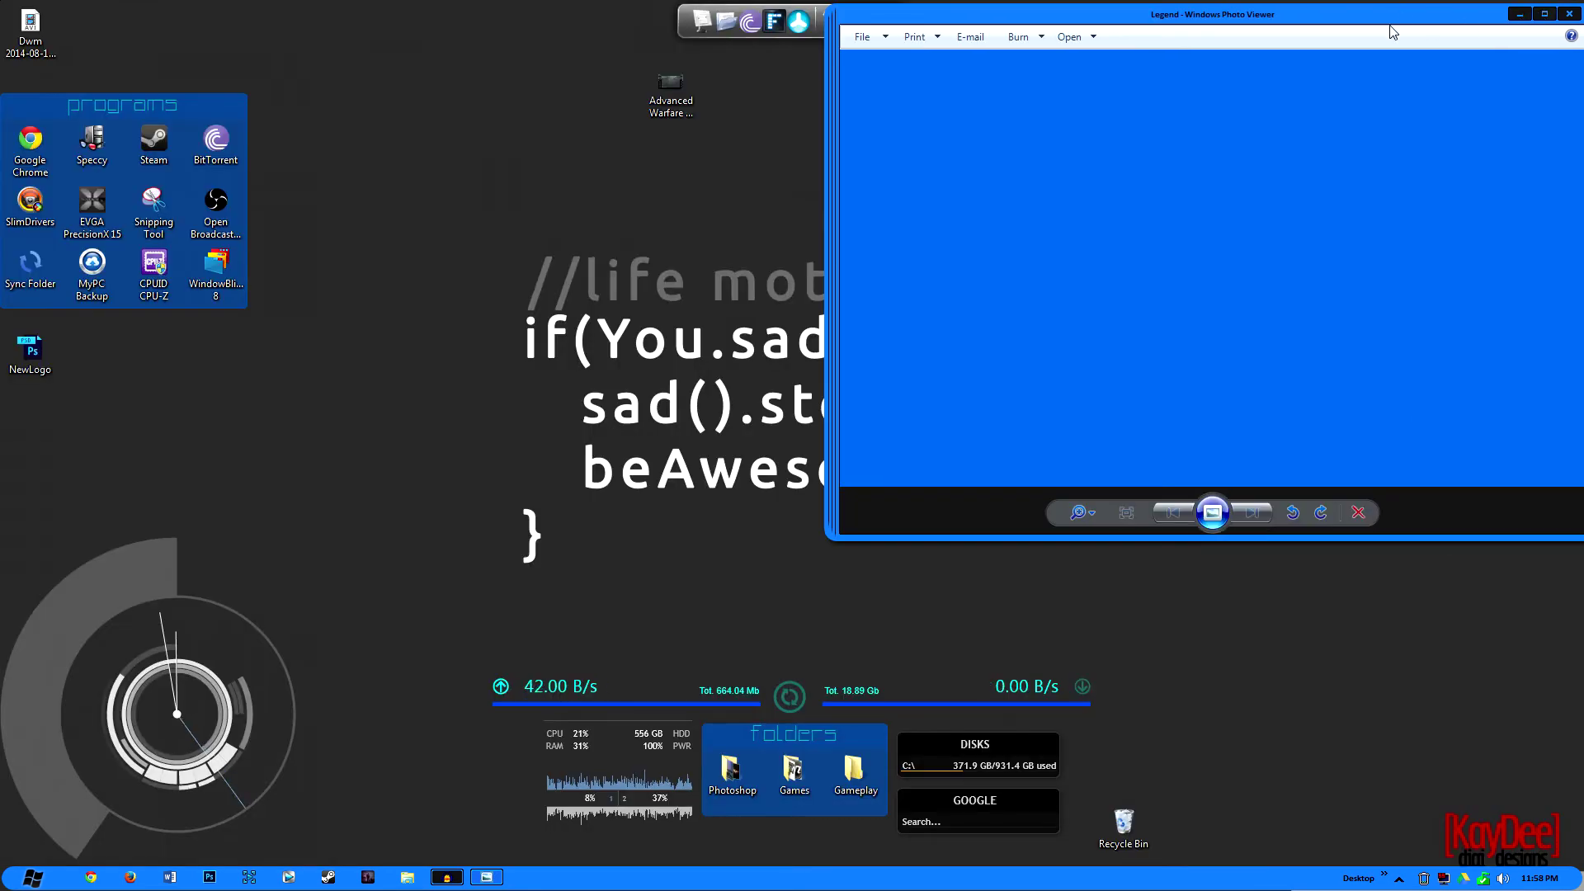
{"action": "left_click_drag", "start_coordinate": [1384, 20], "coordinate": [926, 223]}
{"action": "left_click", "coordinate": [1092, 223]}
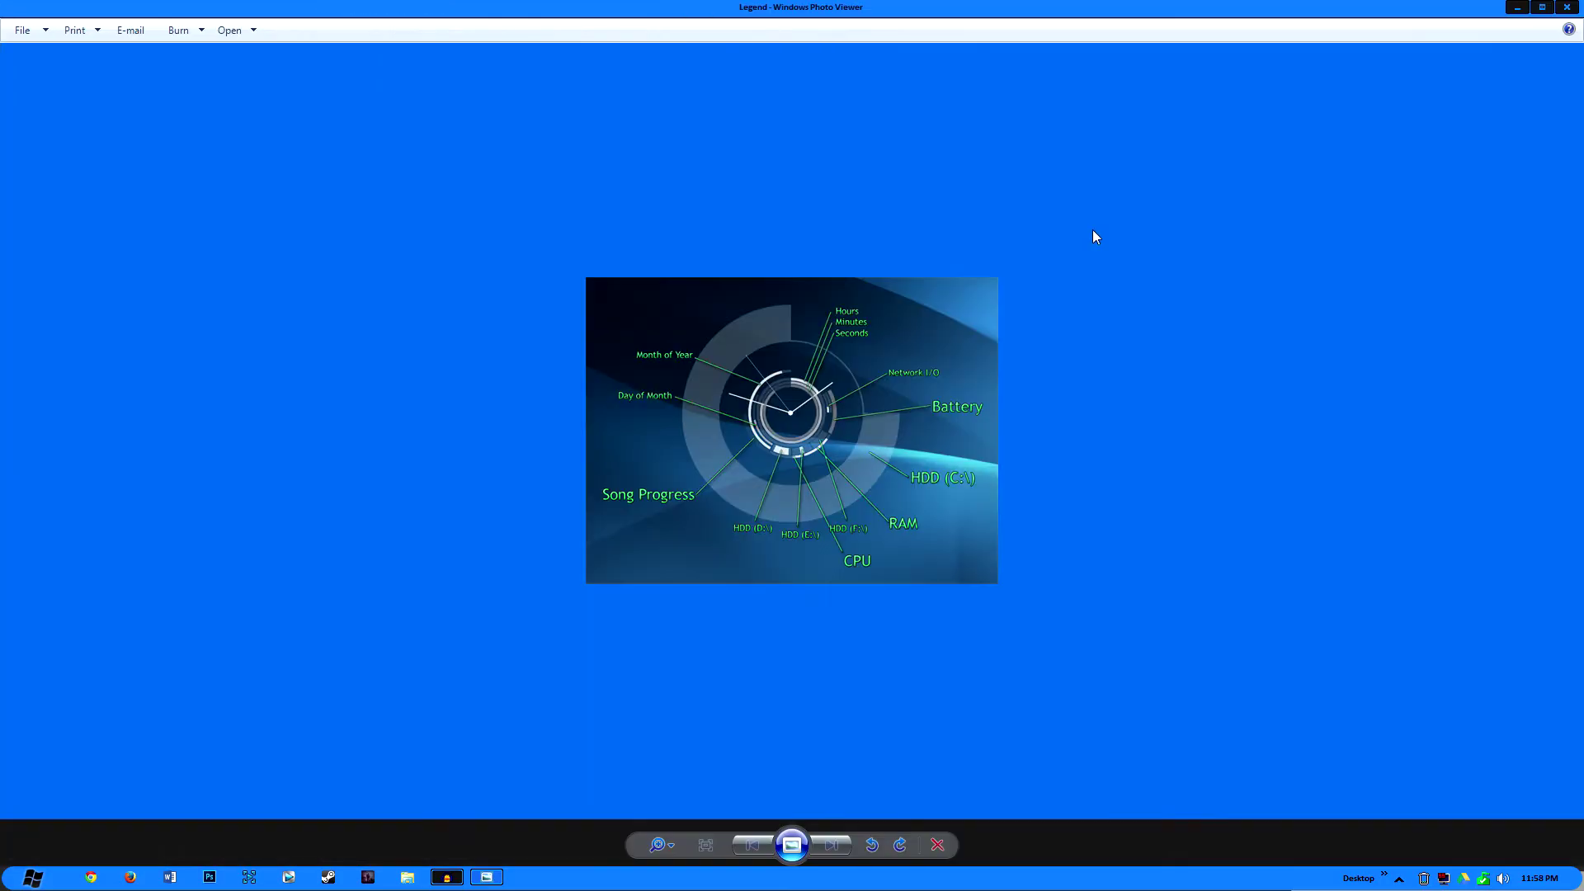
{"action": "left_click", "coordinate": [1539, 8]}
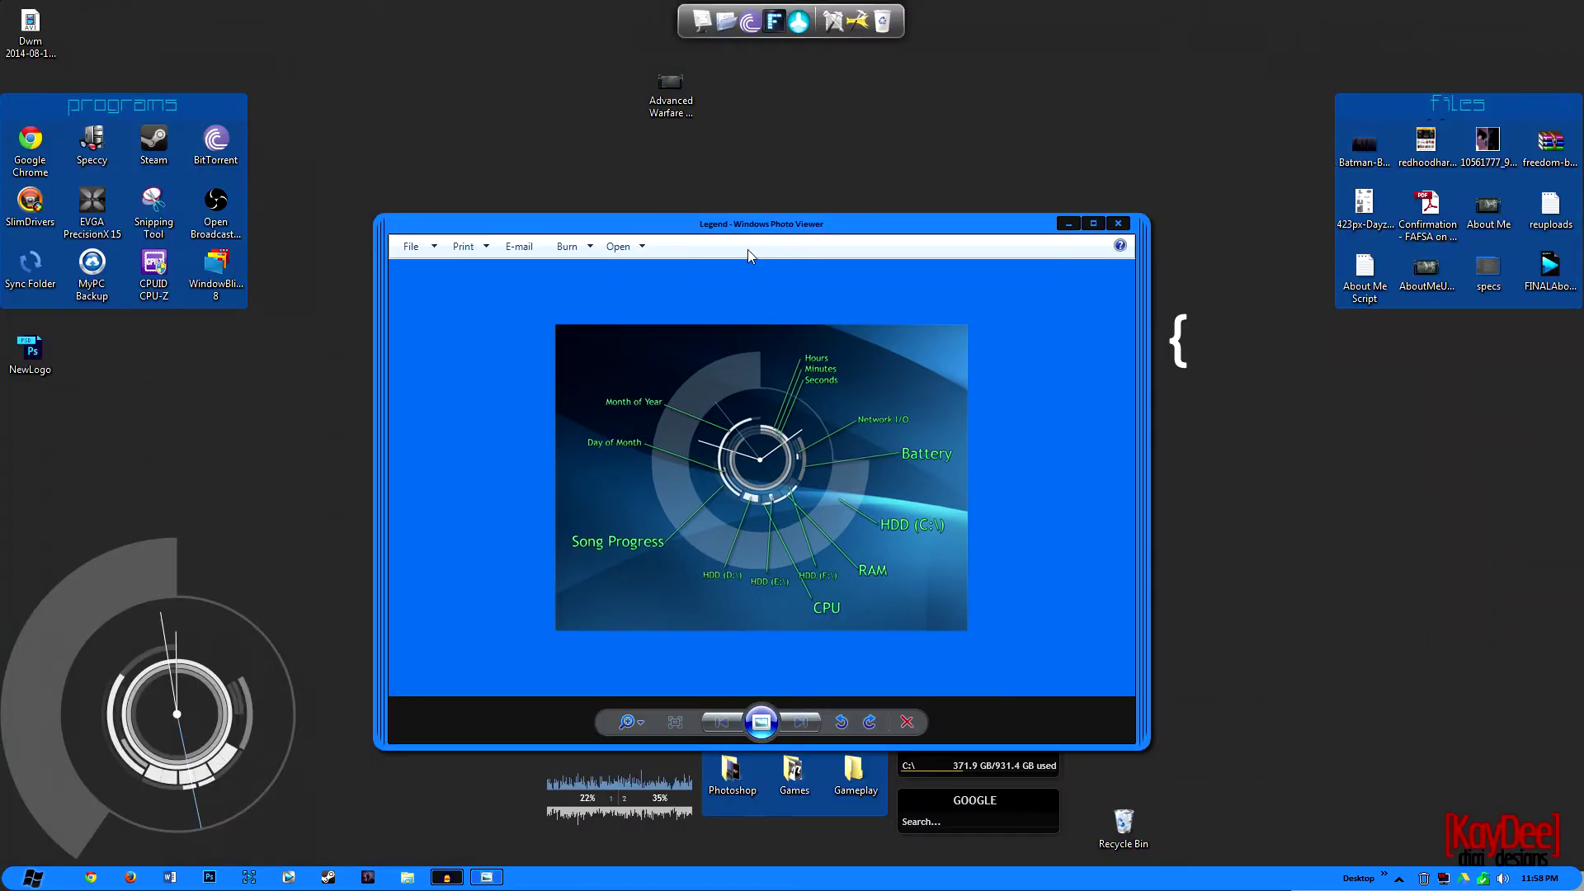
{"action": "left_click_drag", "start_coordinate": [752, 222], "coordinate": [691, 340]}
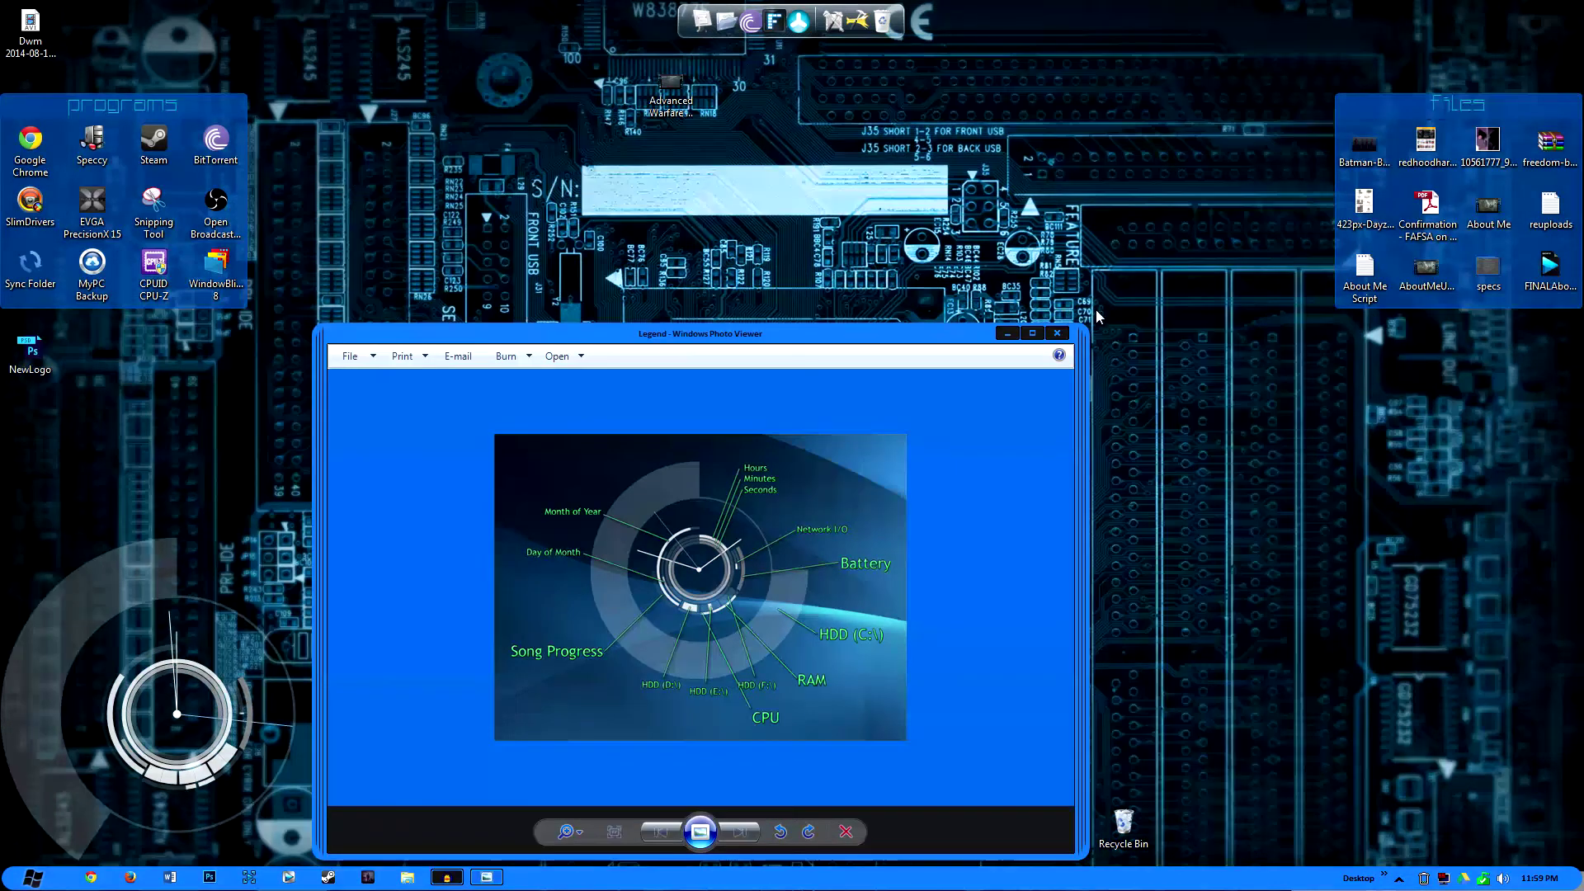
{"action": "left_click", "coordinate": [1054, 333]}
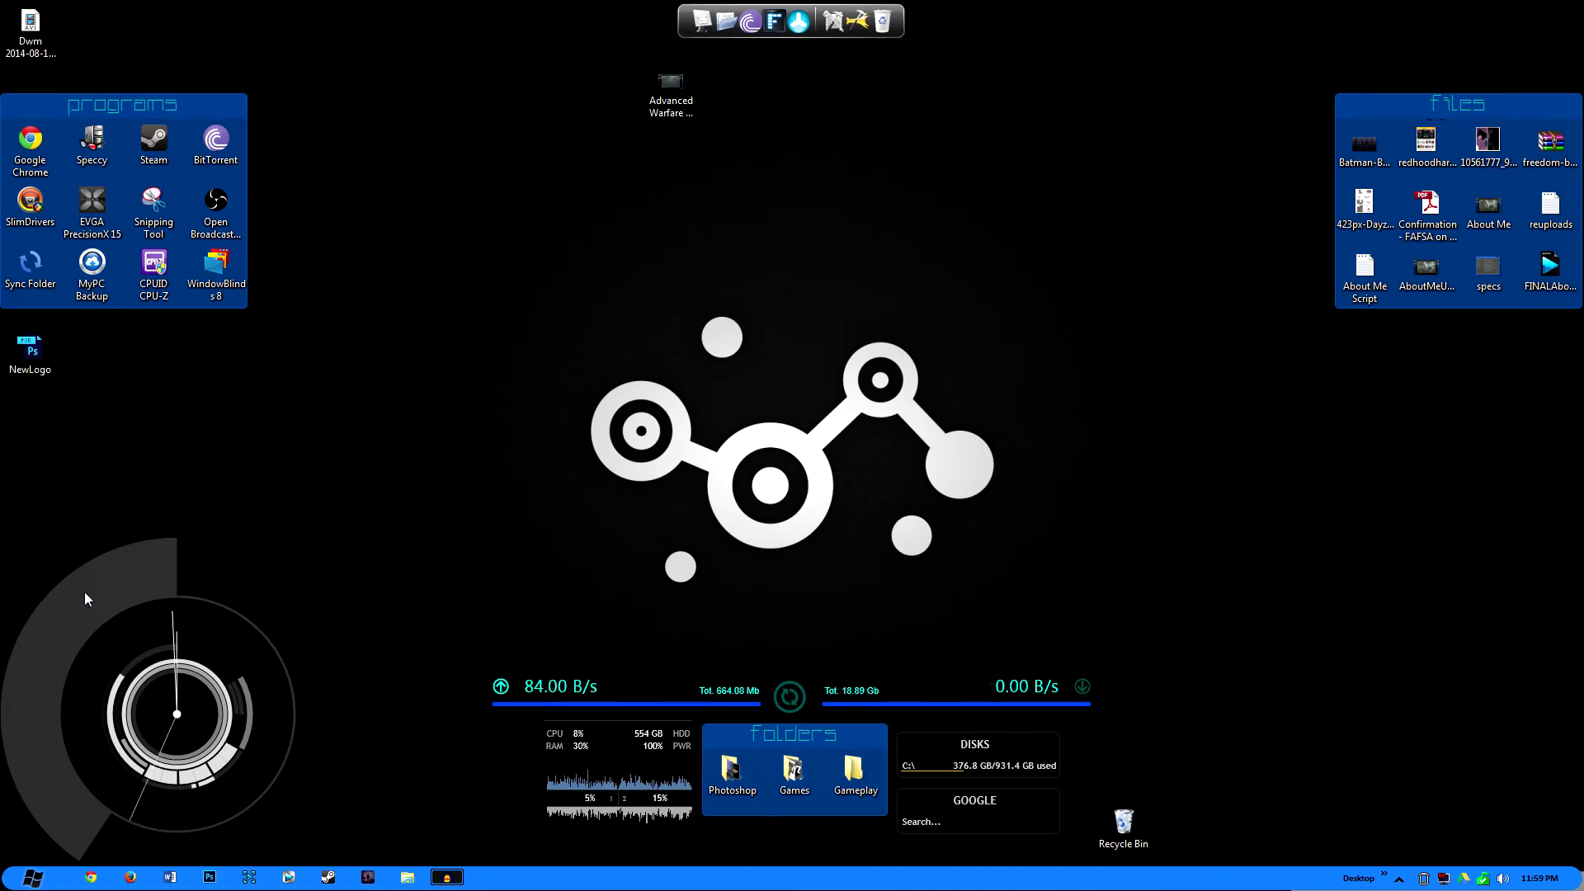
Nudge the Arcs clock gadget a little up and to the right on the desktop
{"action": "left_click_drag", "start_coordinate": [106, 596], "coordinate": [125, 587]}
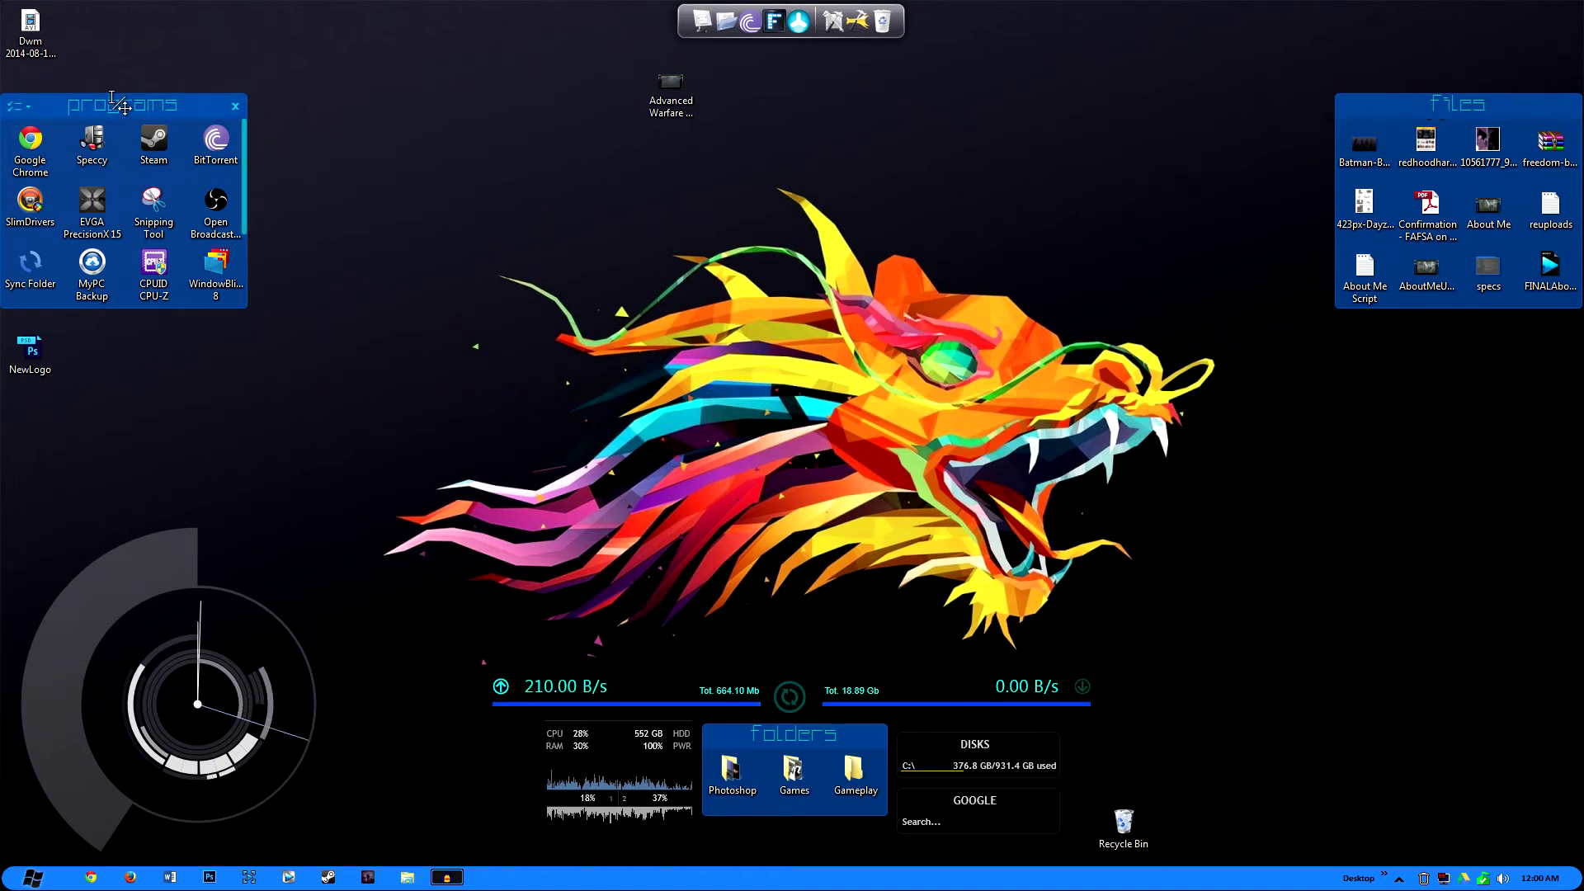
{"action": "mouse_move", "coordinate": [134, 113]}
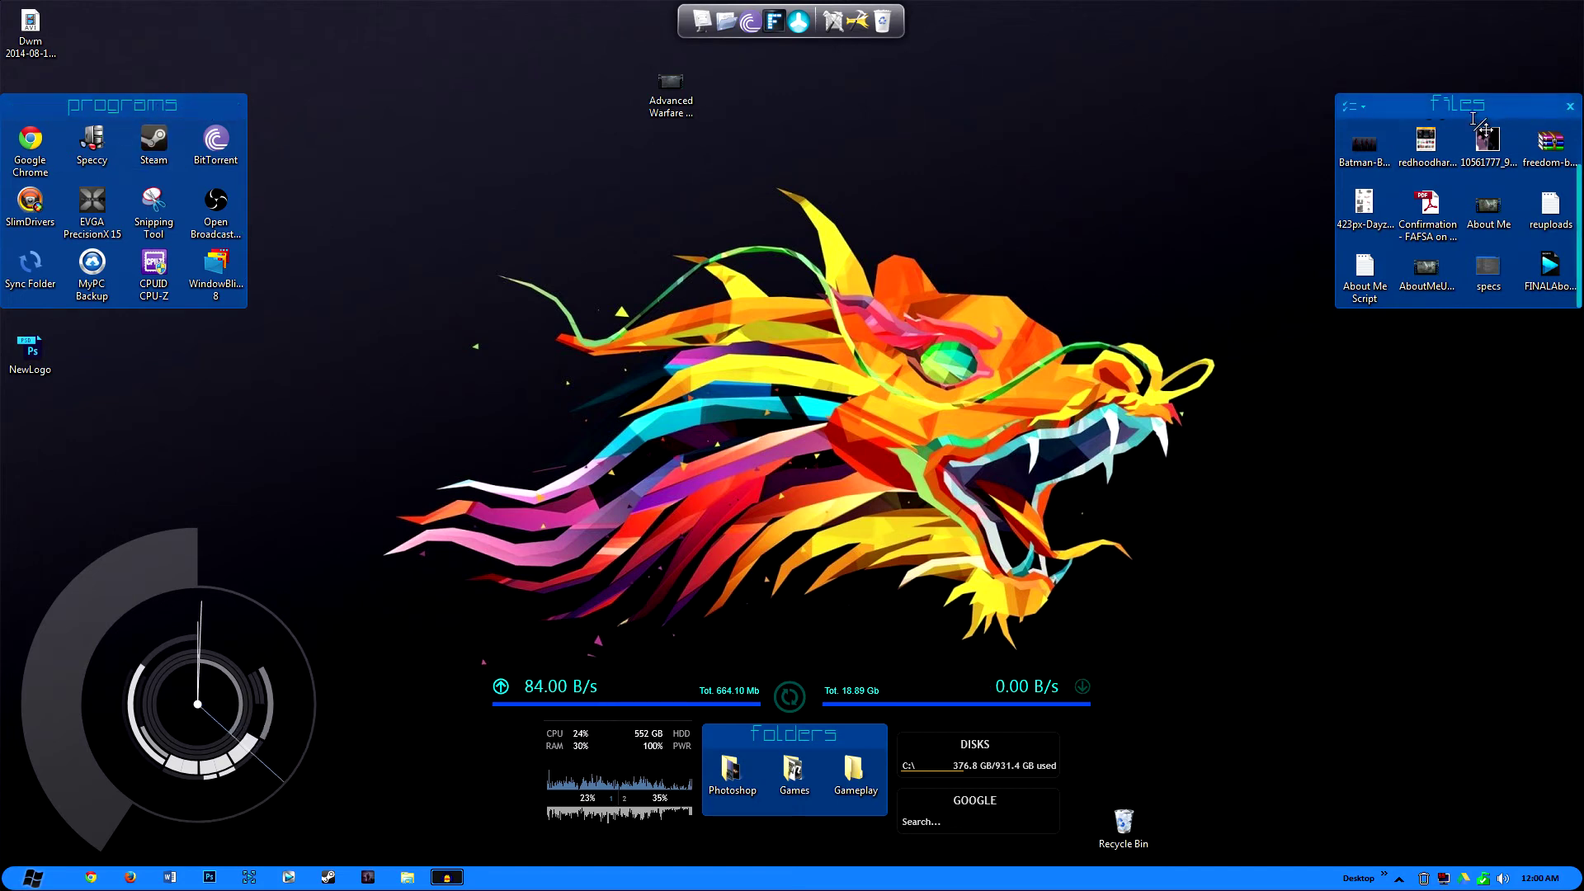
{"action": "mouse_move", "coordinate": [849, 737]}
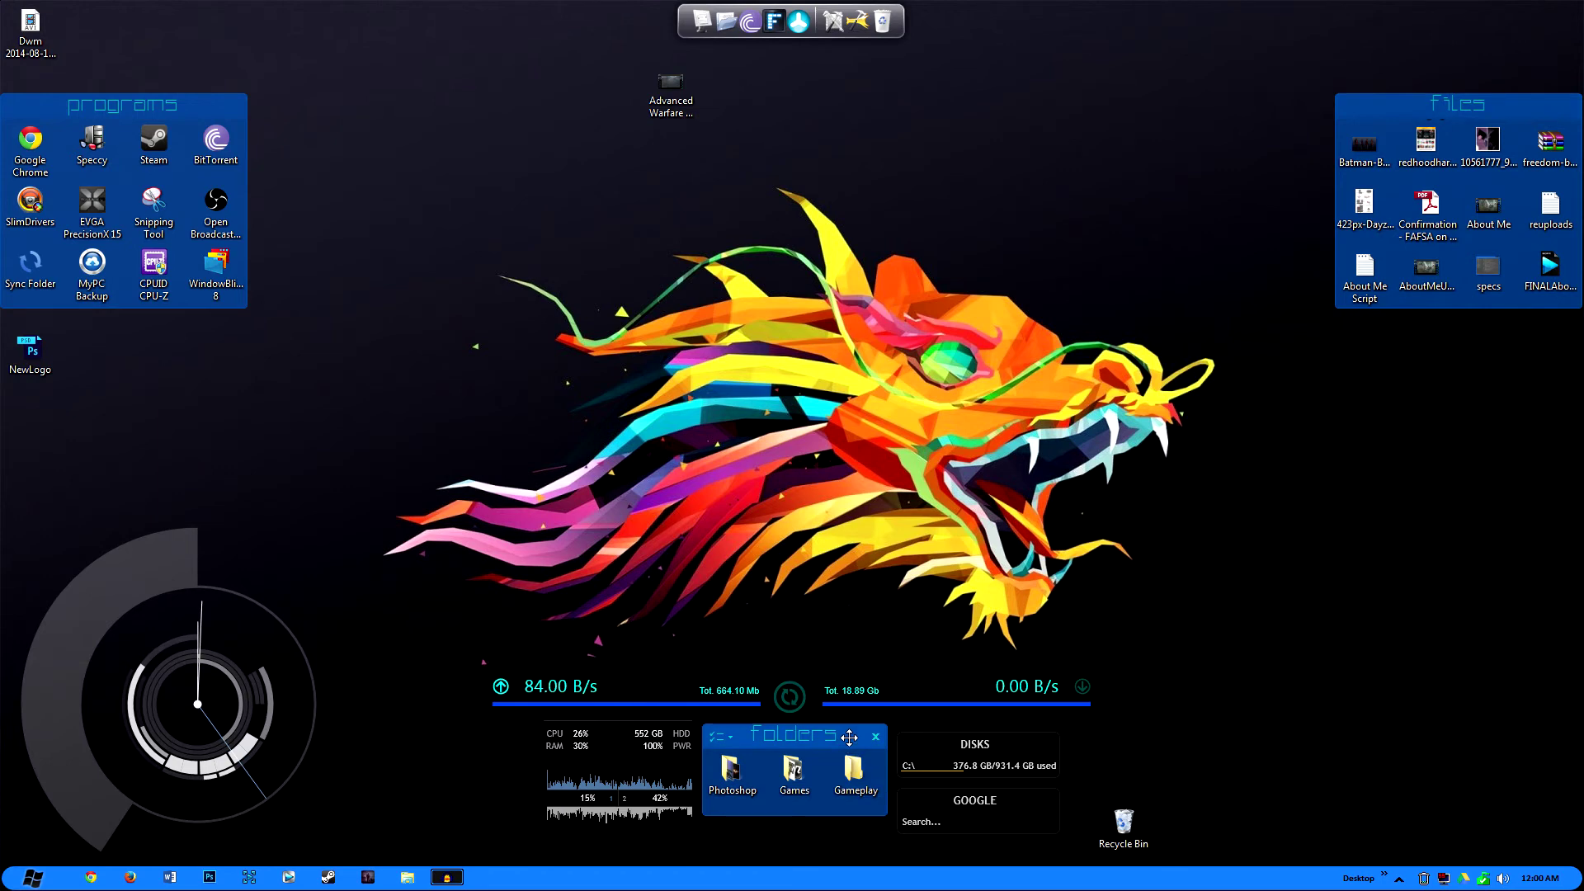